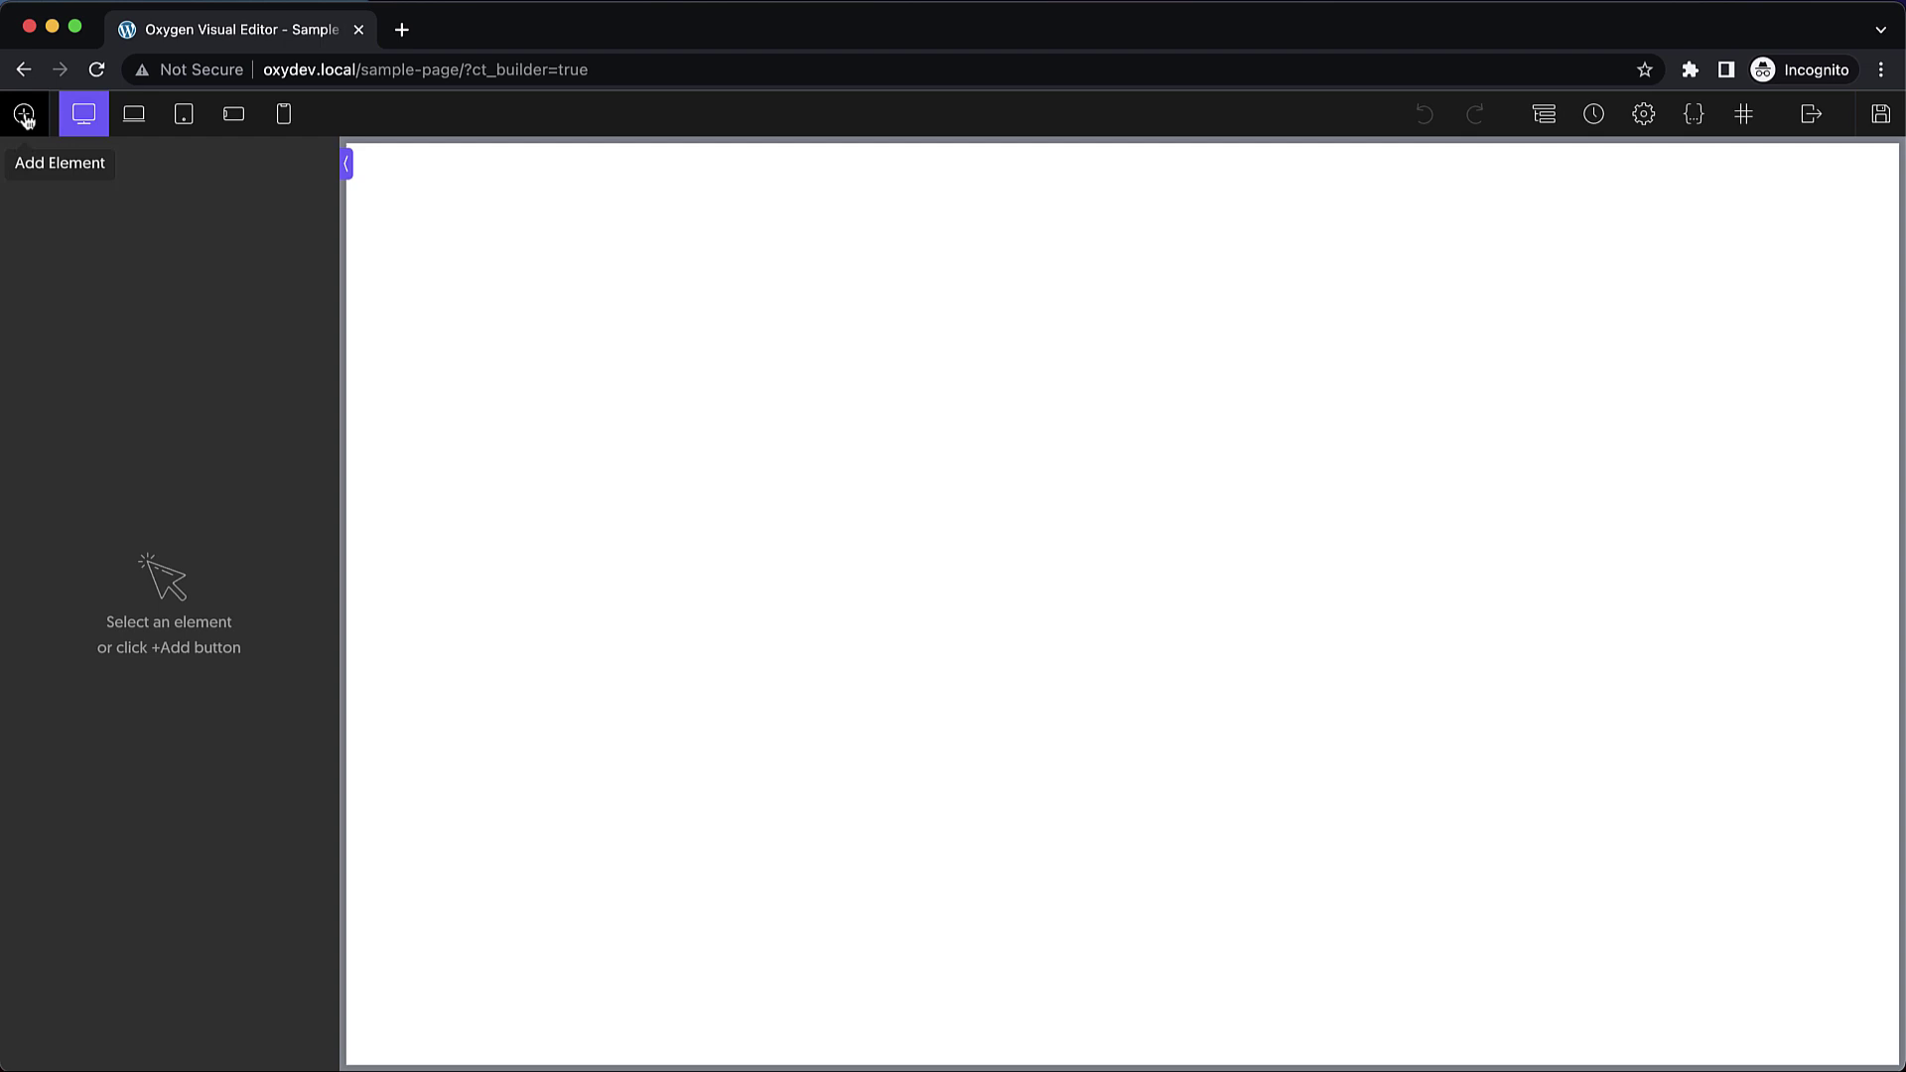
# - Add a Code Block to the page and open its PHP & HTML editor
pyautogui.click(26, 120)
pyautogui.write('code')
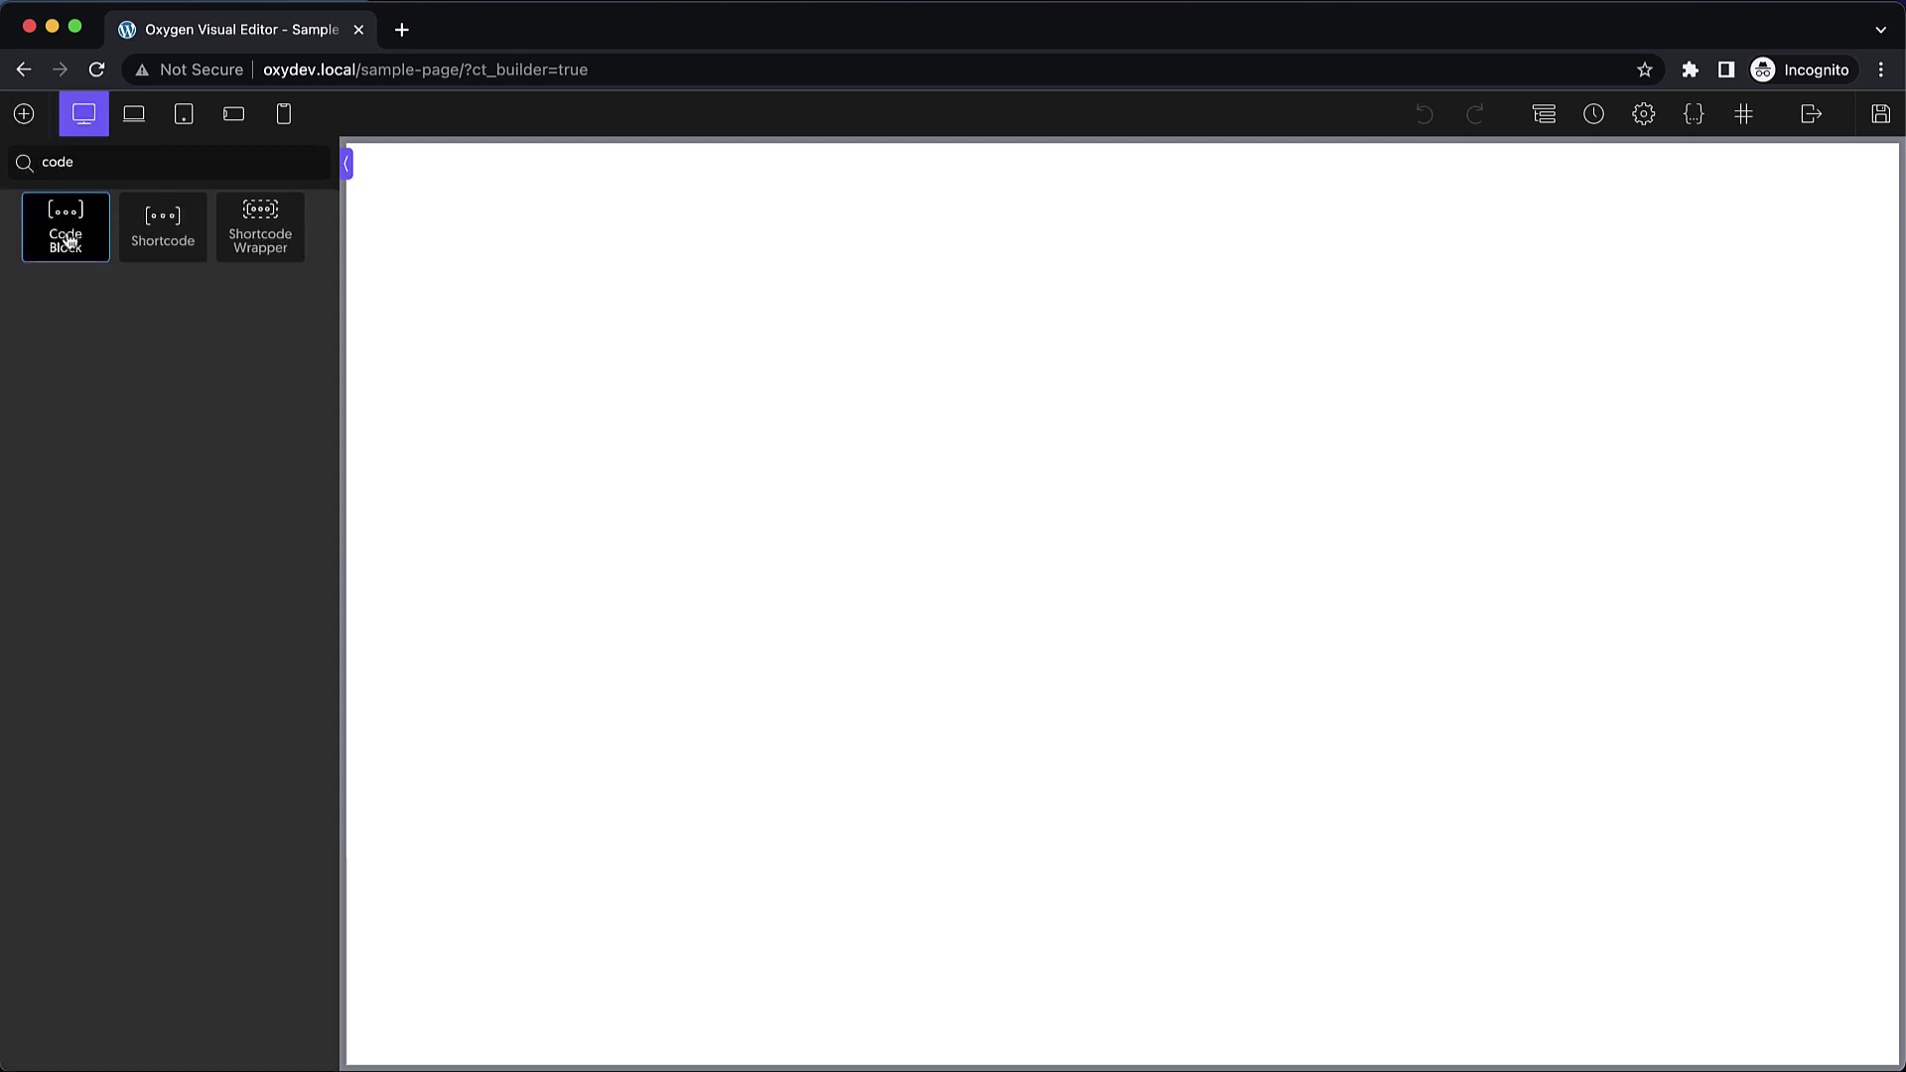
pyautogui.click(66, 241)
pyautogui.click(229, 616)
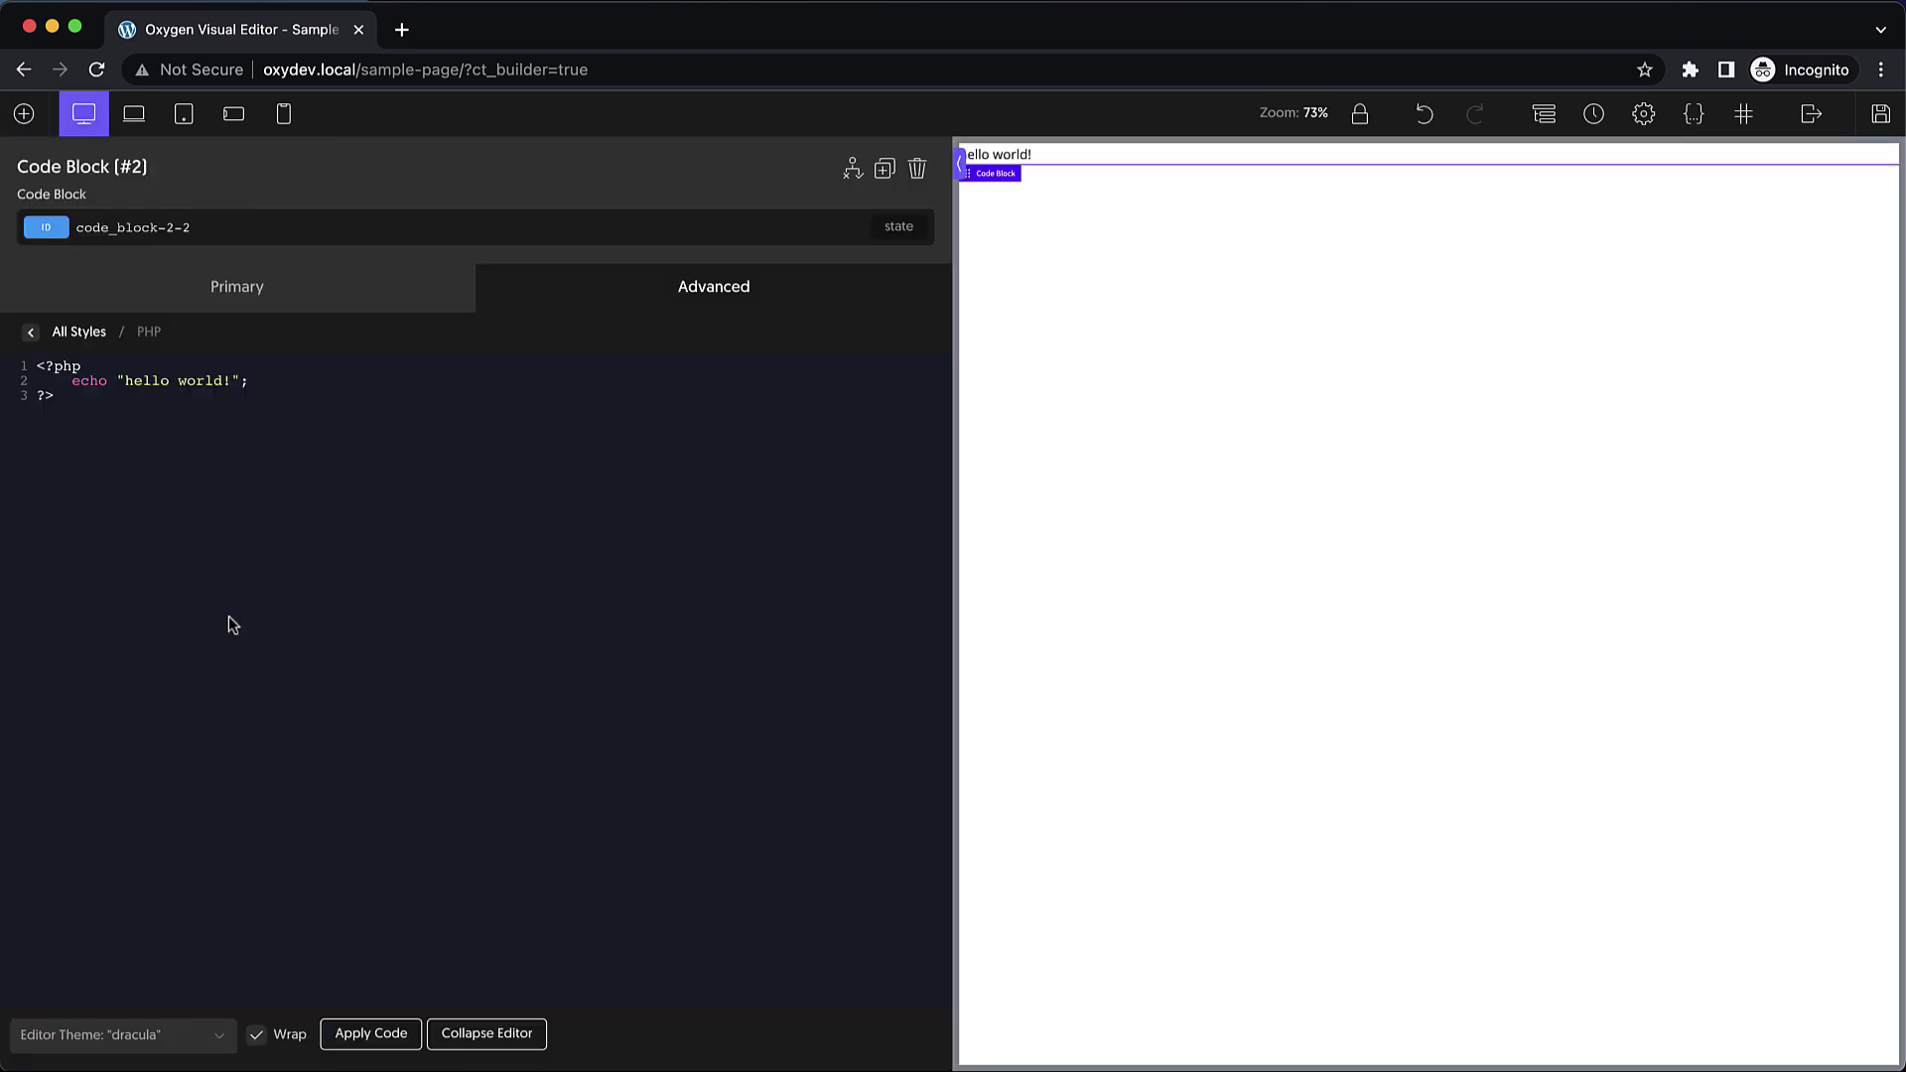
# - Toggle the code editor theme between Default and Dracula, finishing on Dracula
pyautogui.click(168, 1039)
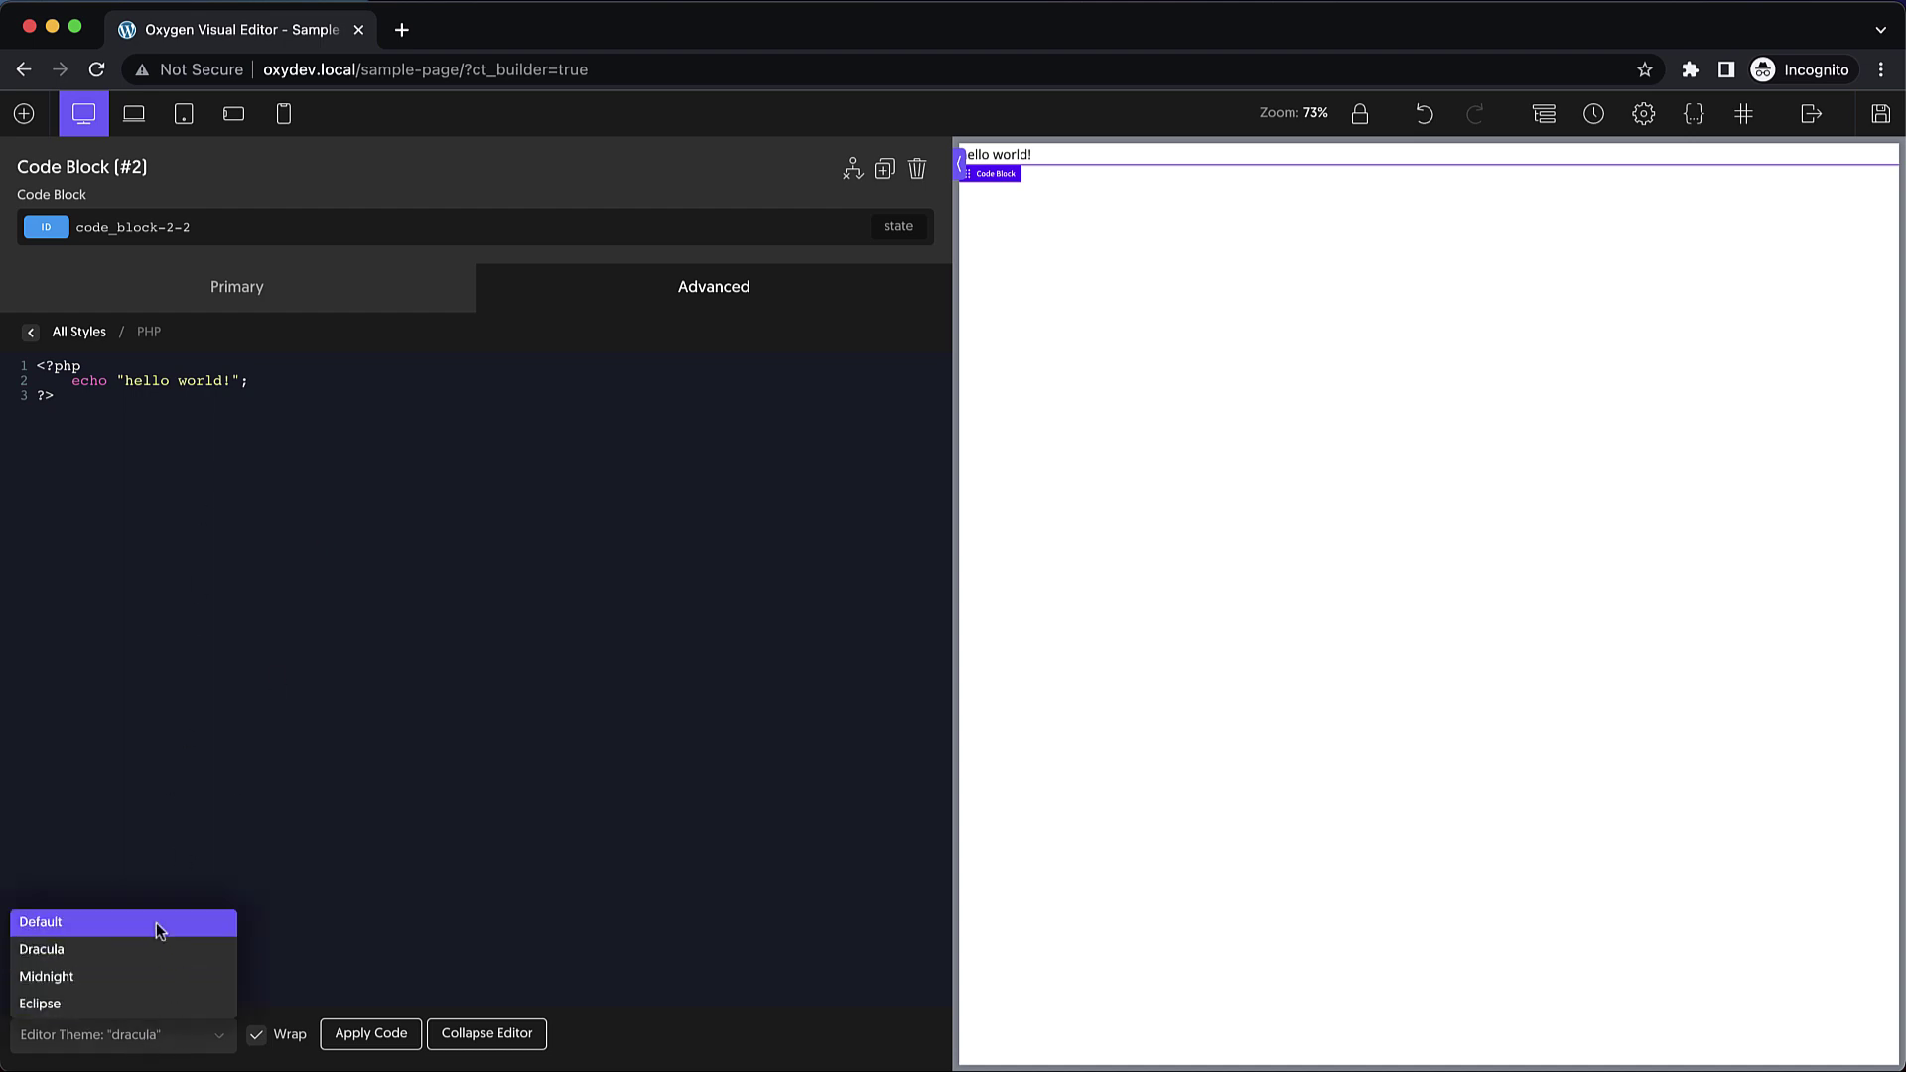
pyautogui.click(158, 926)
pyautogui.click(156, 1037)
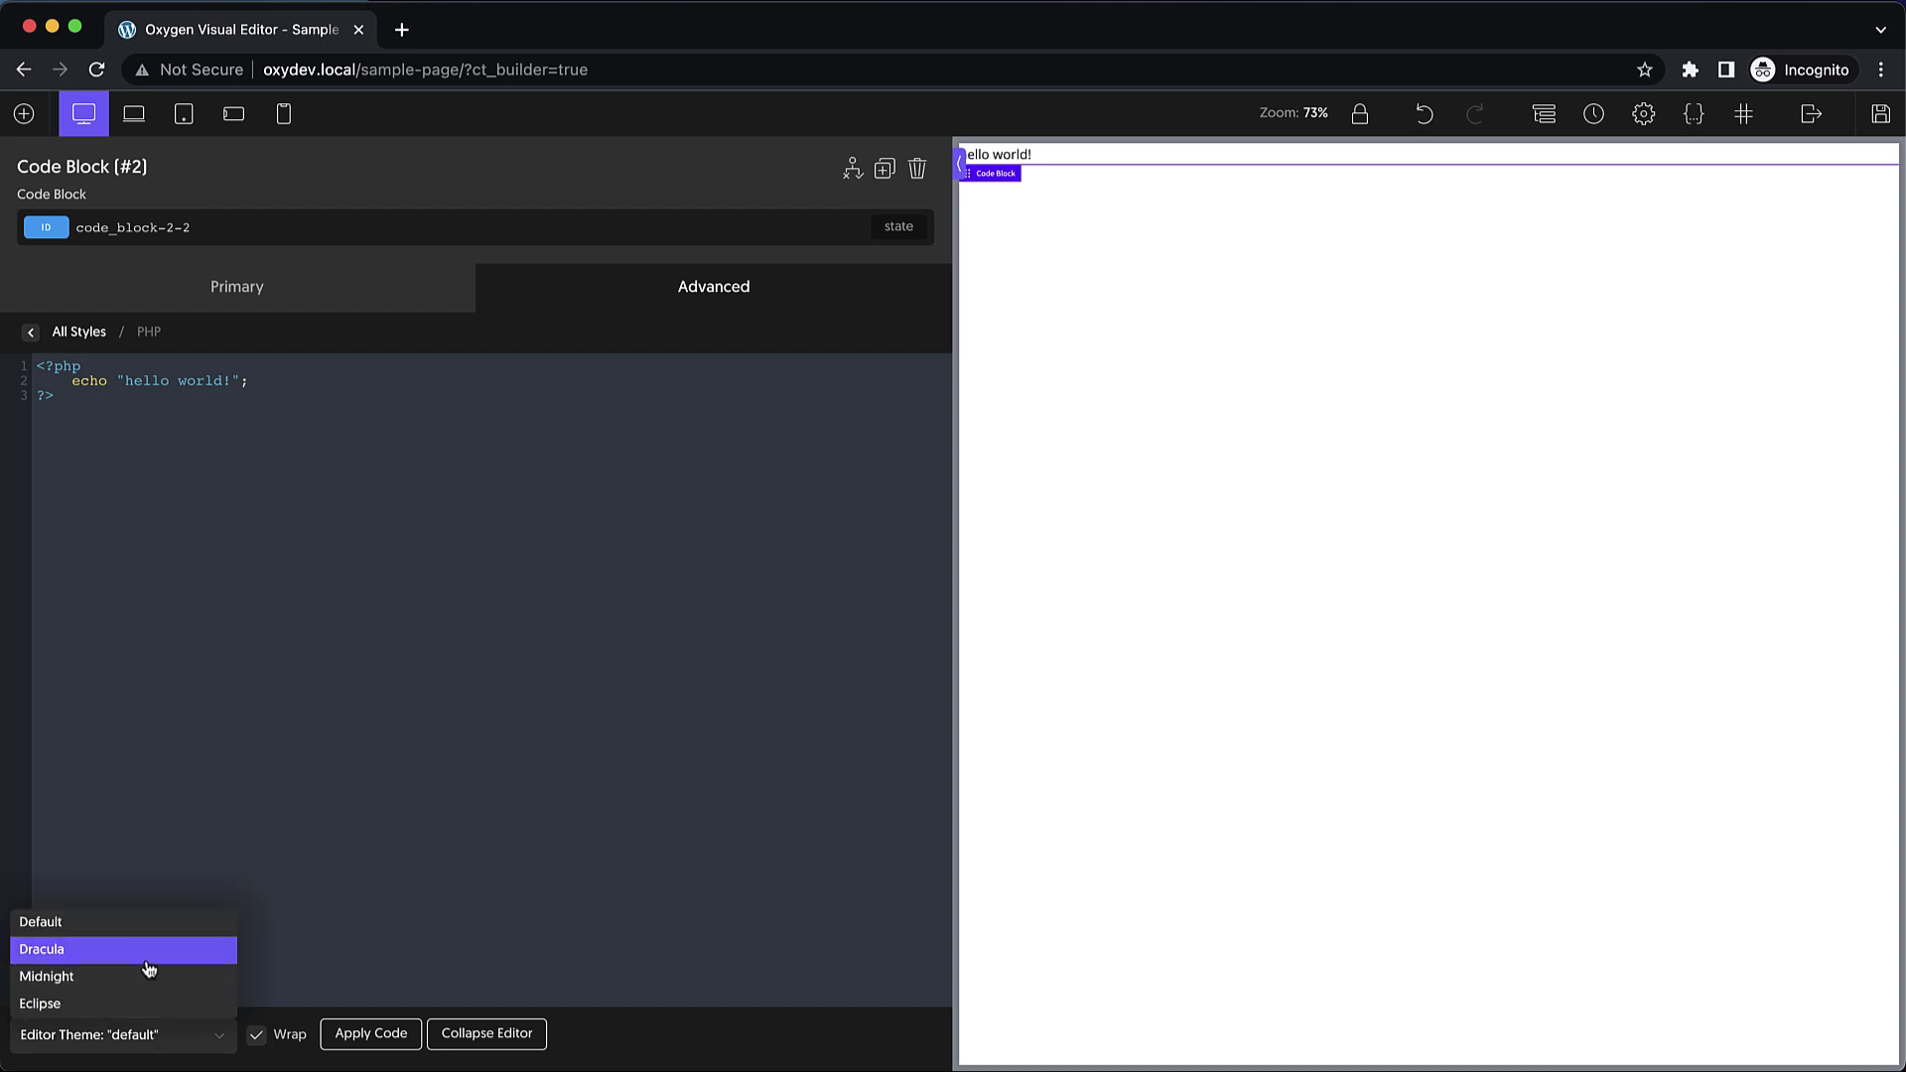
pyautogui.click(145, 952)
pyautogui.click(184, 1038)
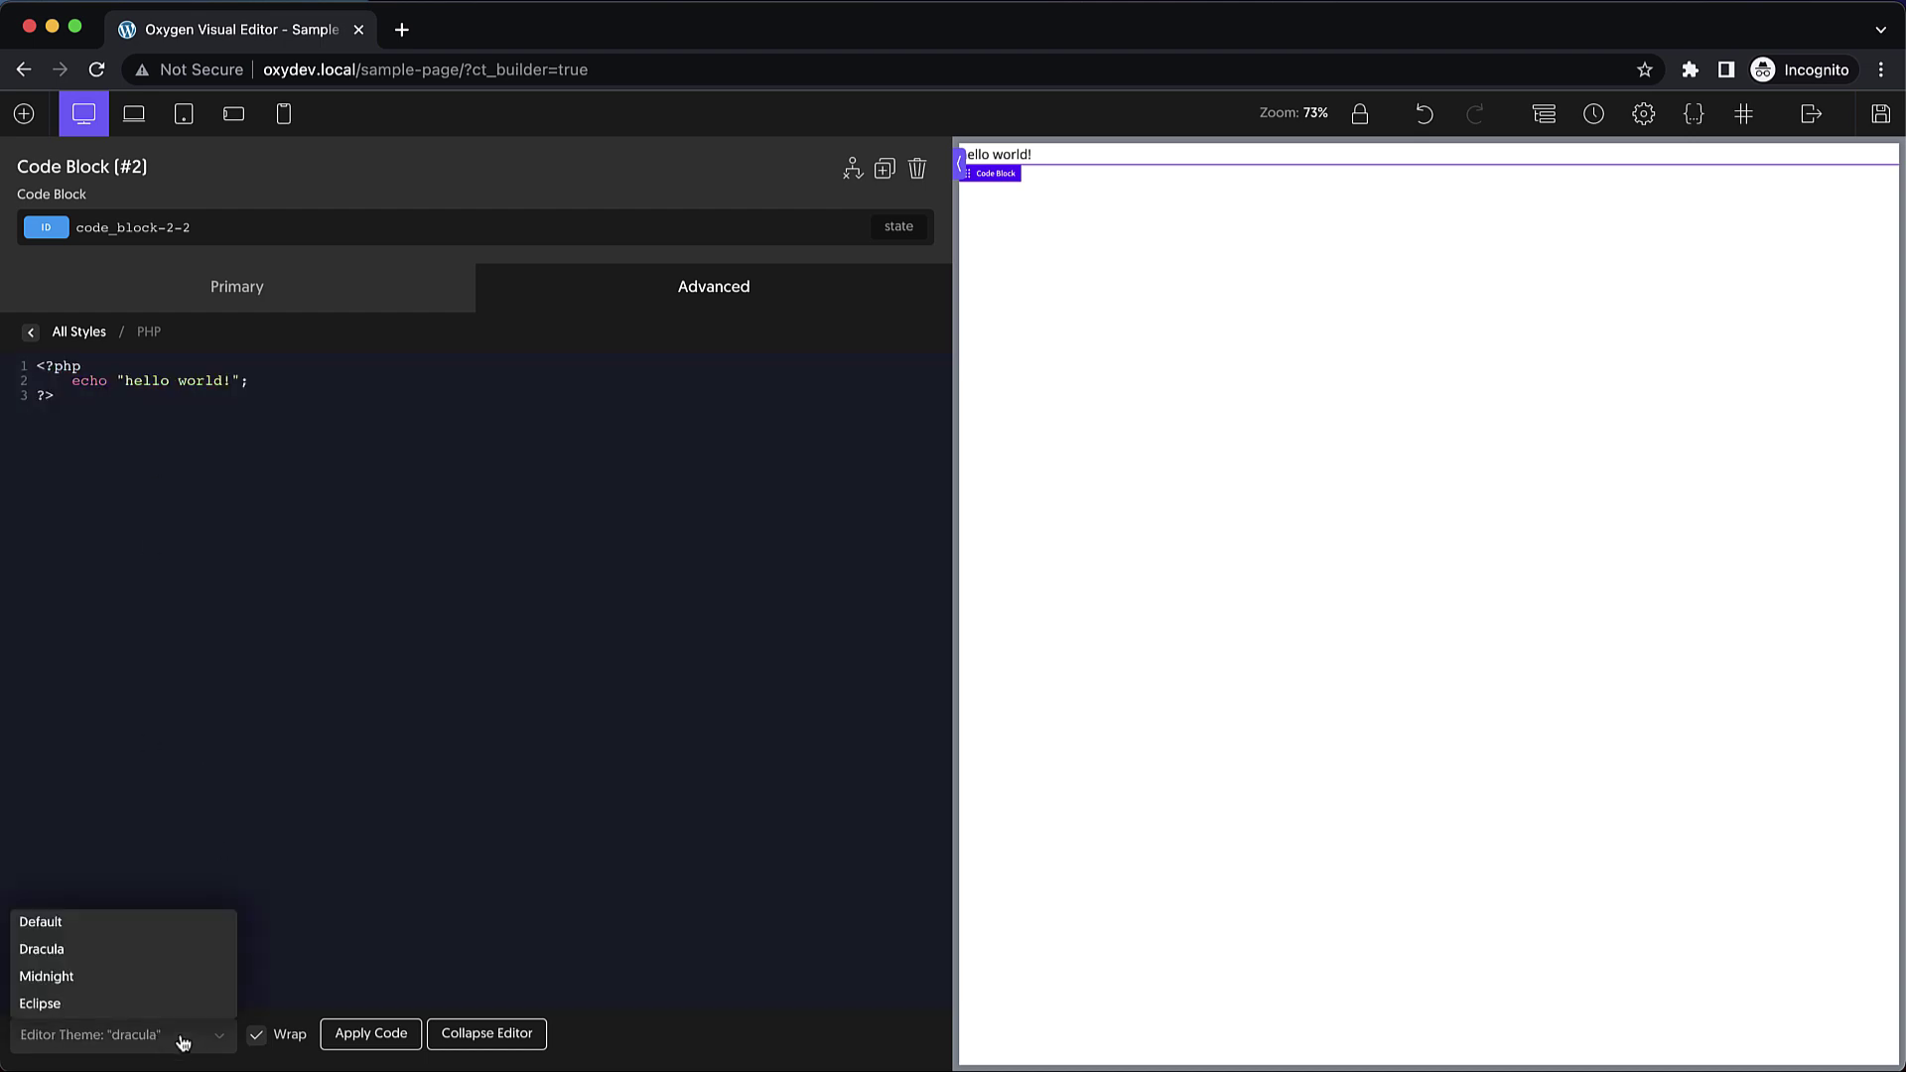
pyautogui.click(154, 926)
pyautogui.click(171, 1043)
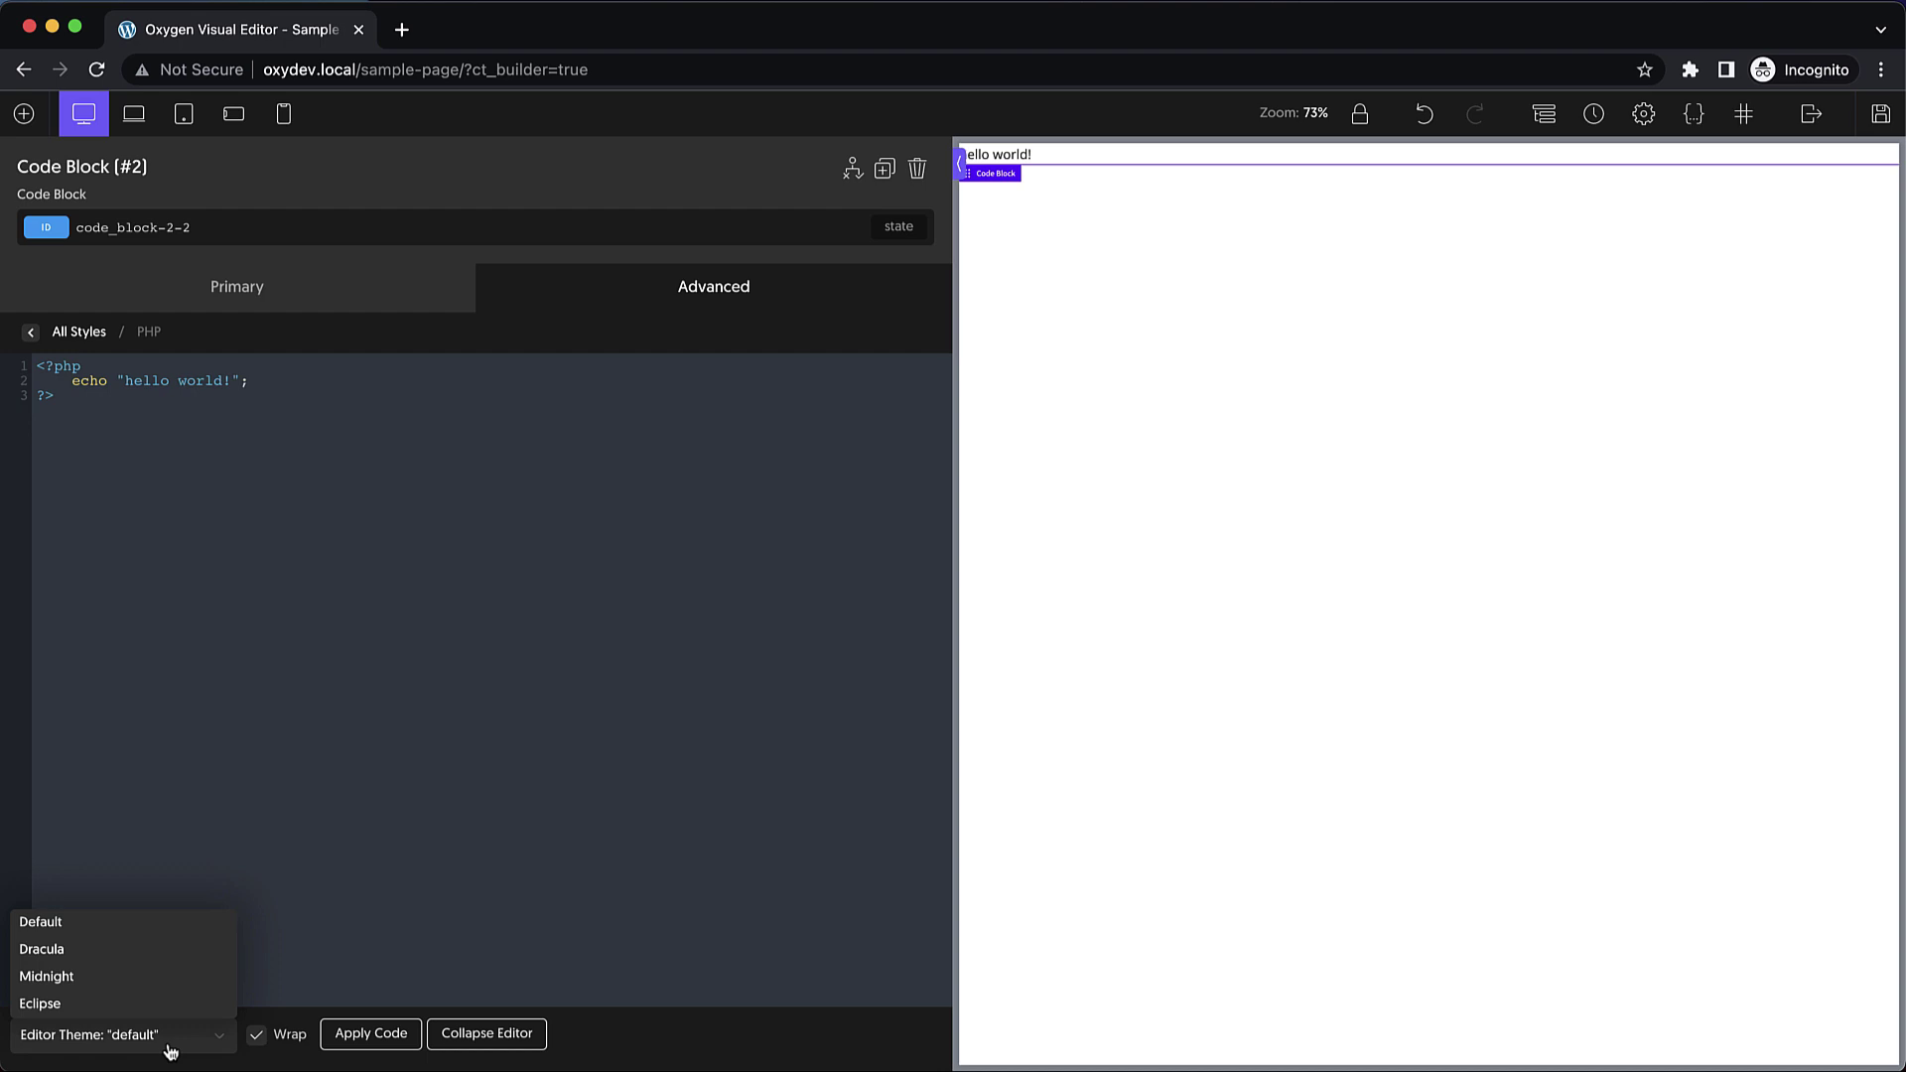
pyautogui.click(149, 950)
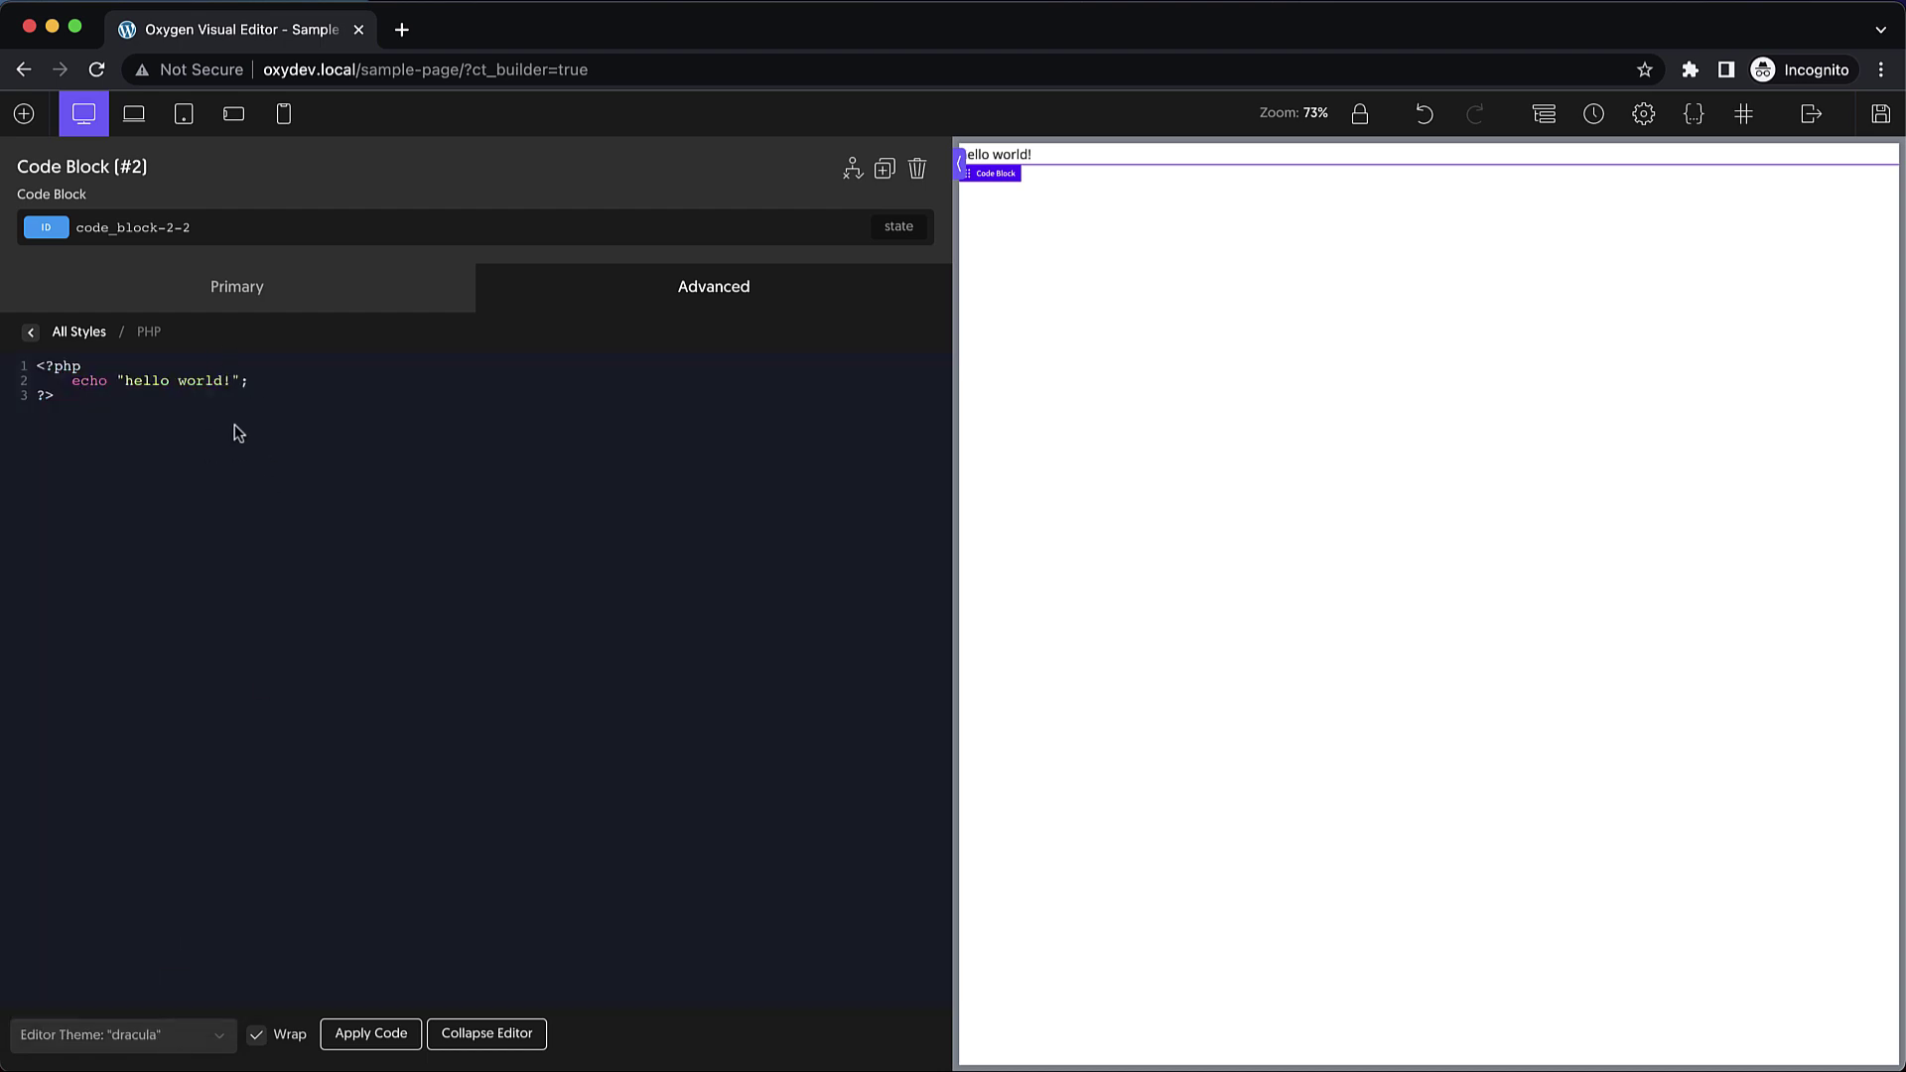
# - Bring up the Frontend link options from the Exit menu to open it in a new tab
pyautogui.click(276, 297)
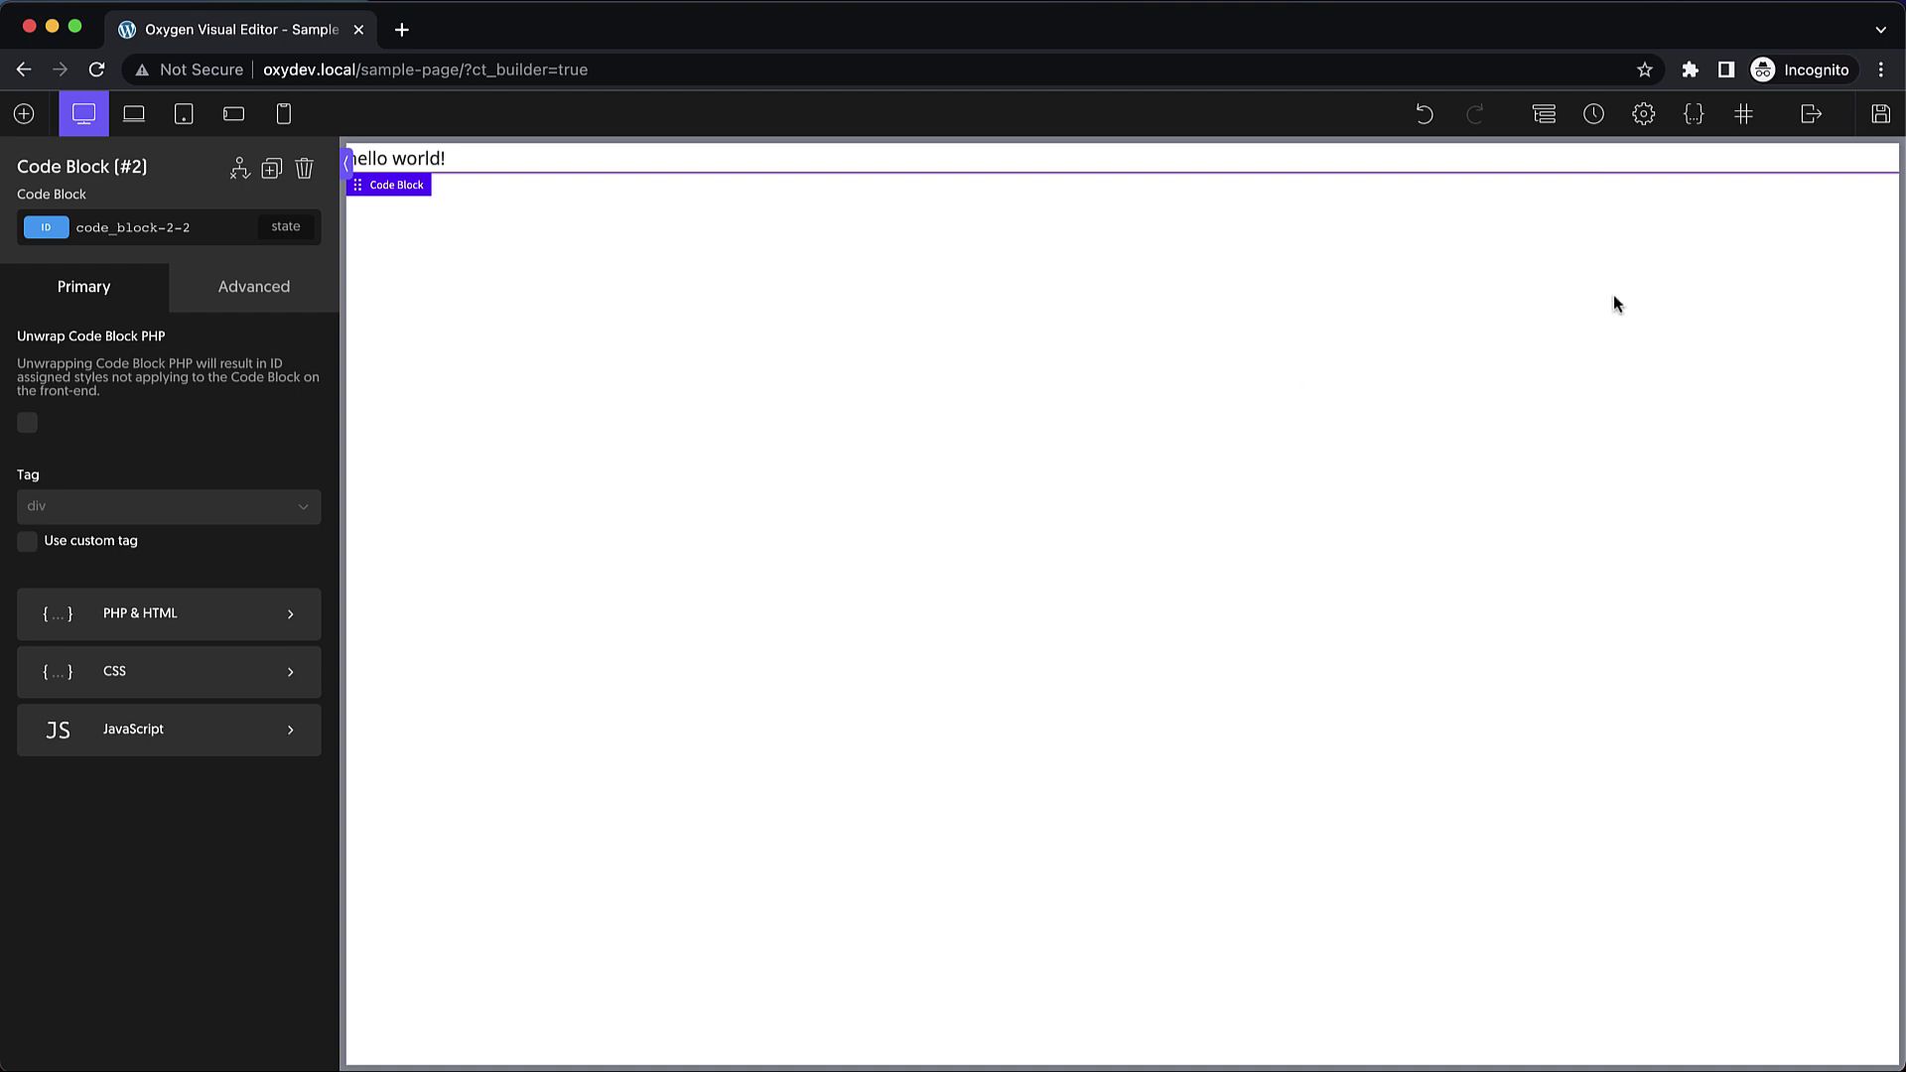
pyautogui.click(1880, 126)
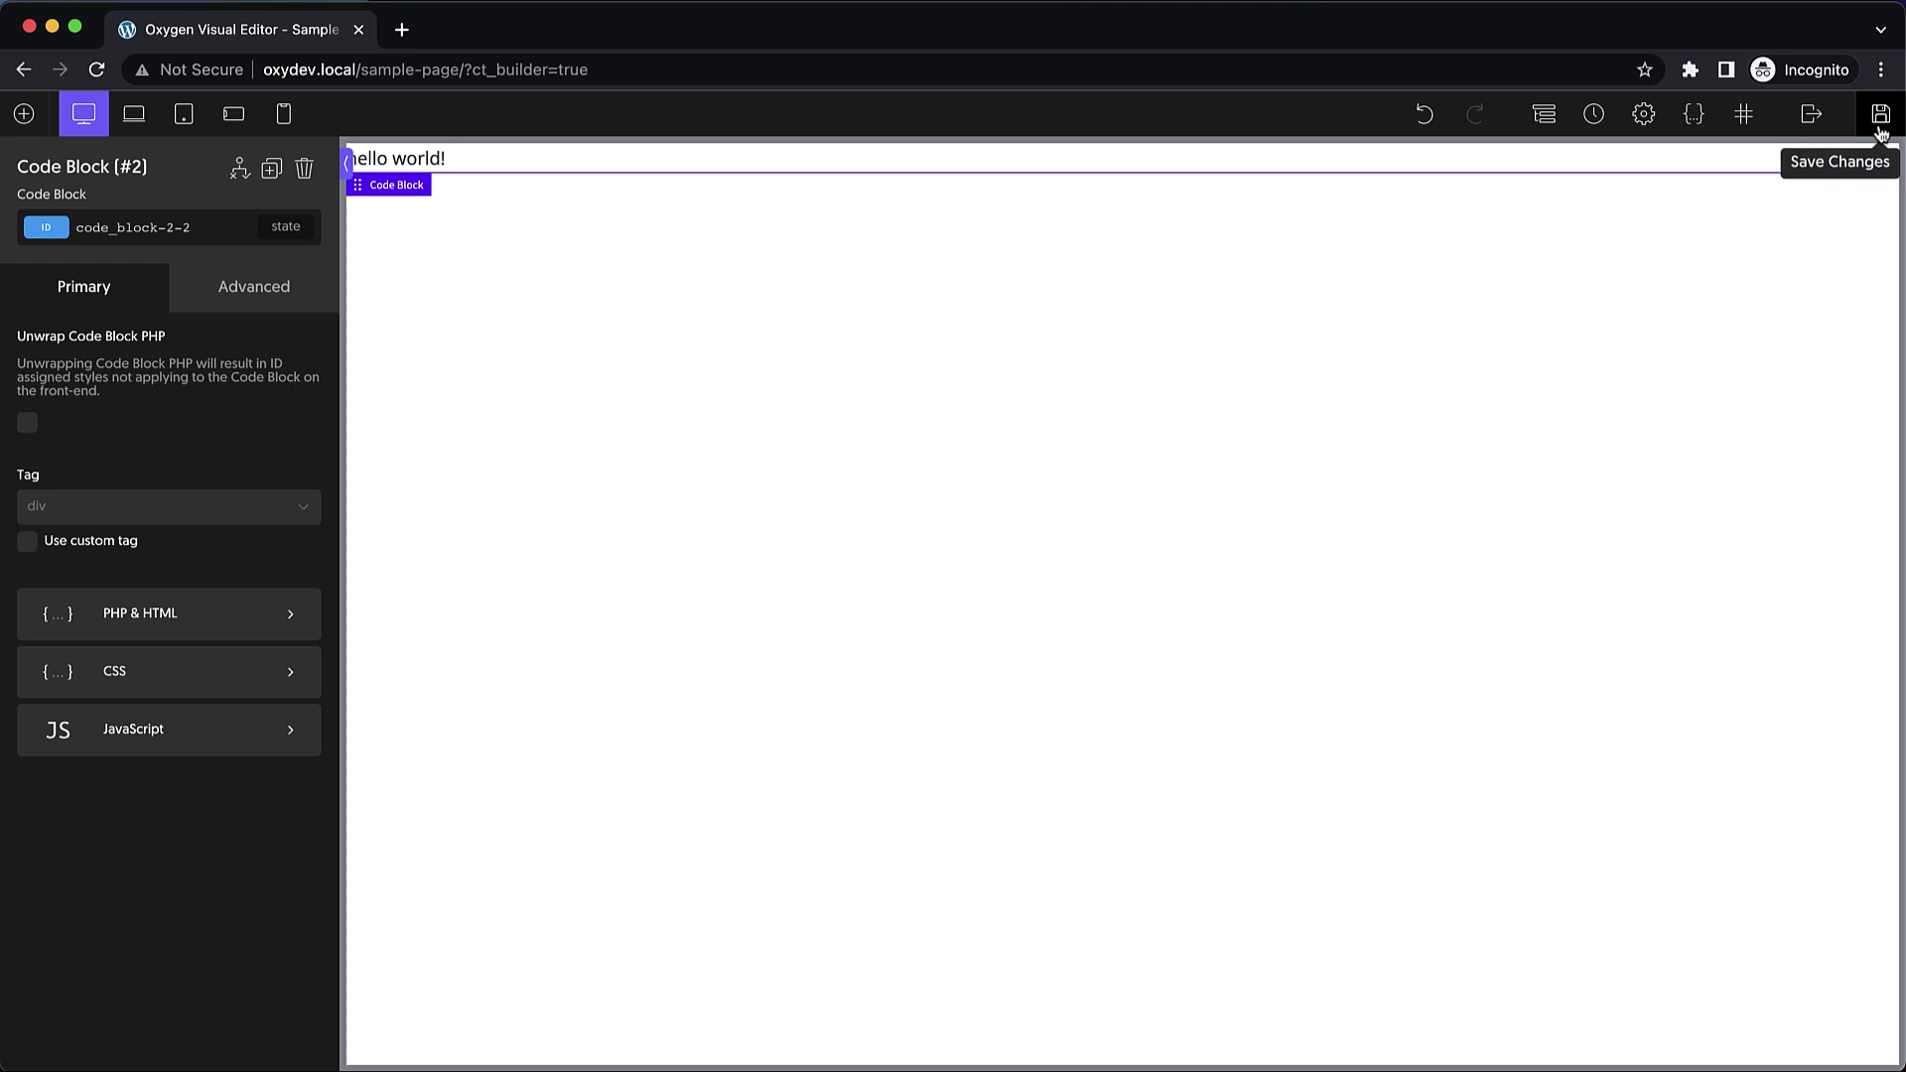
pyautogui.click(1814, 124)
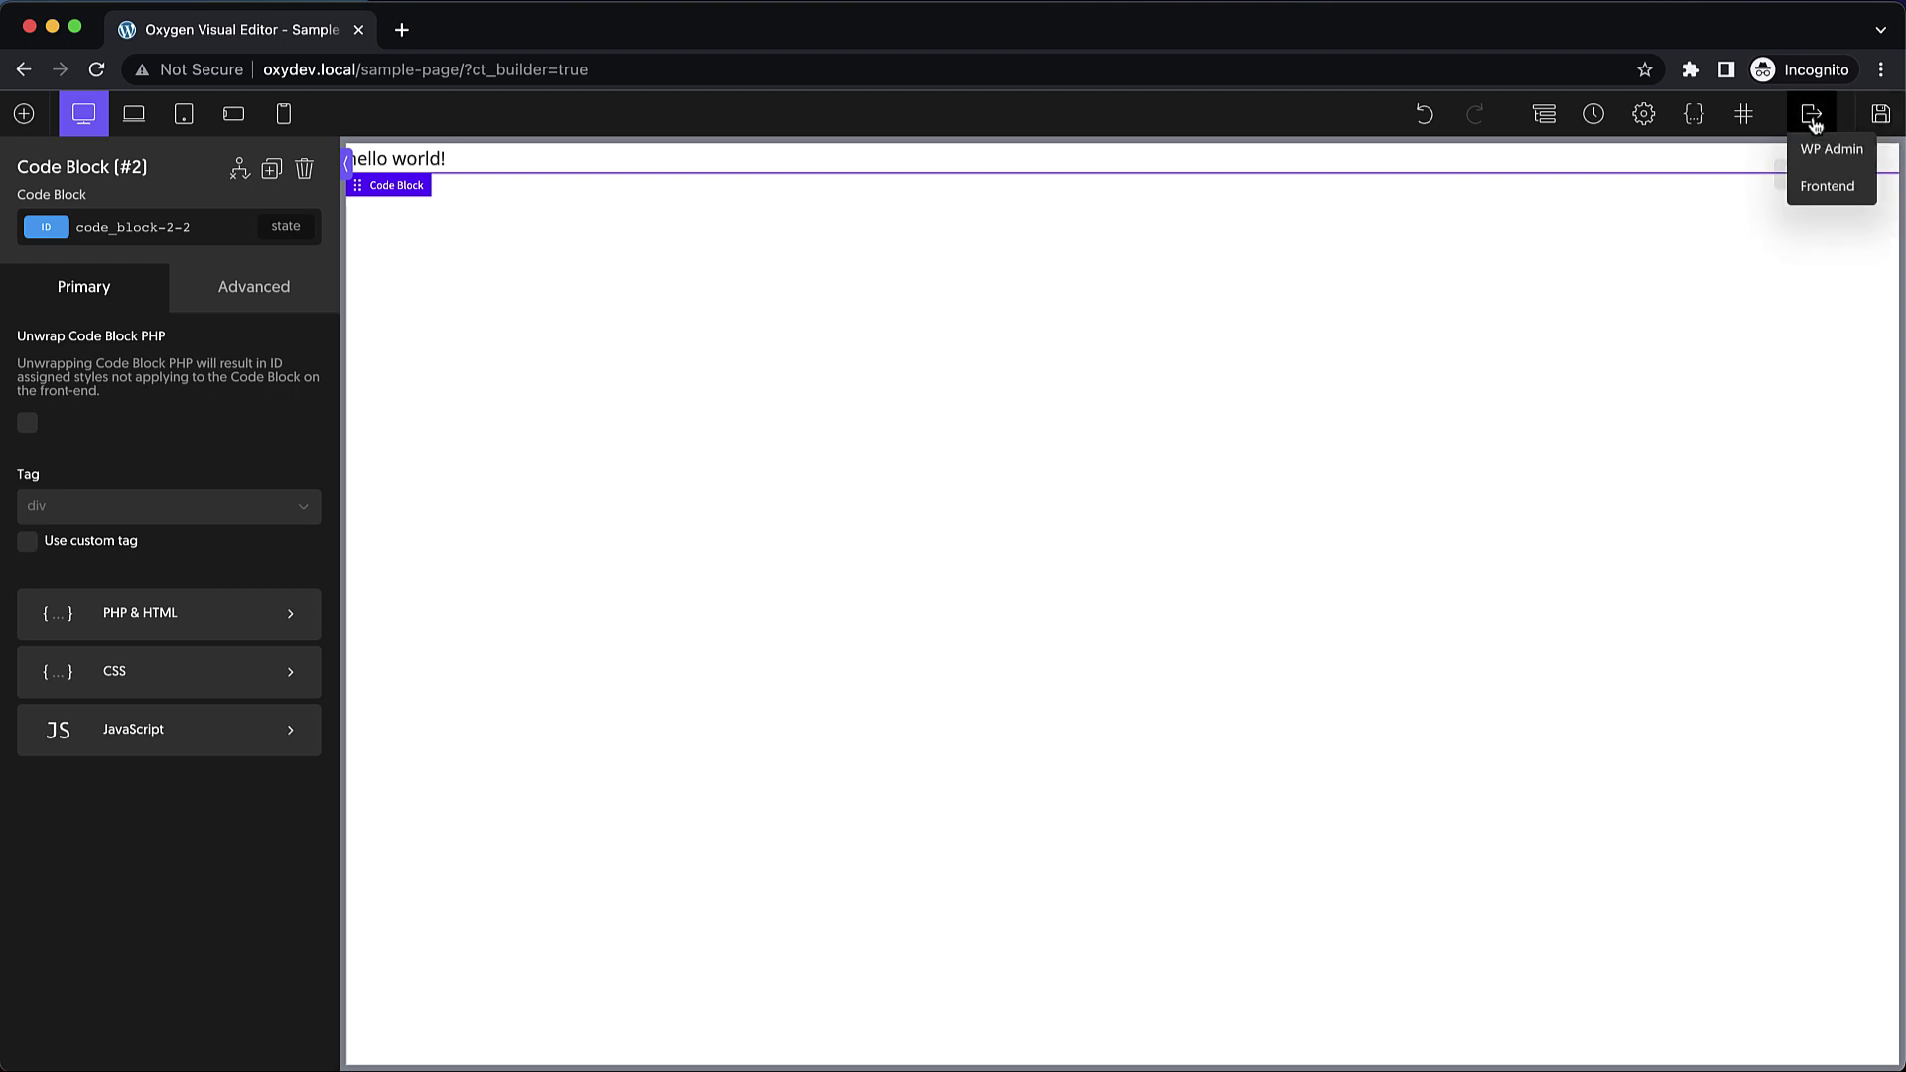
pyautogui.rightClick(1827, 184)
# - Open the front end in a new tab and inspect 'world' in an enlarged DevTools panel
pyautogui.click(1665, 192)
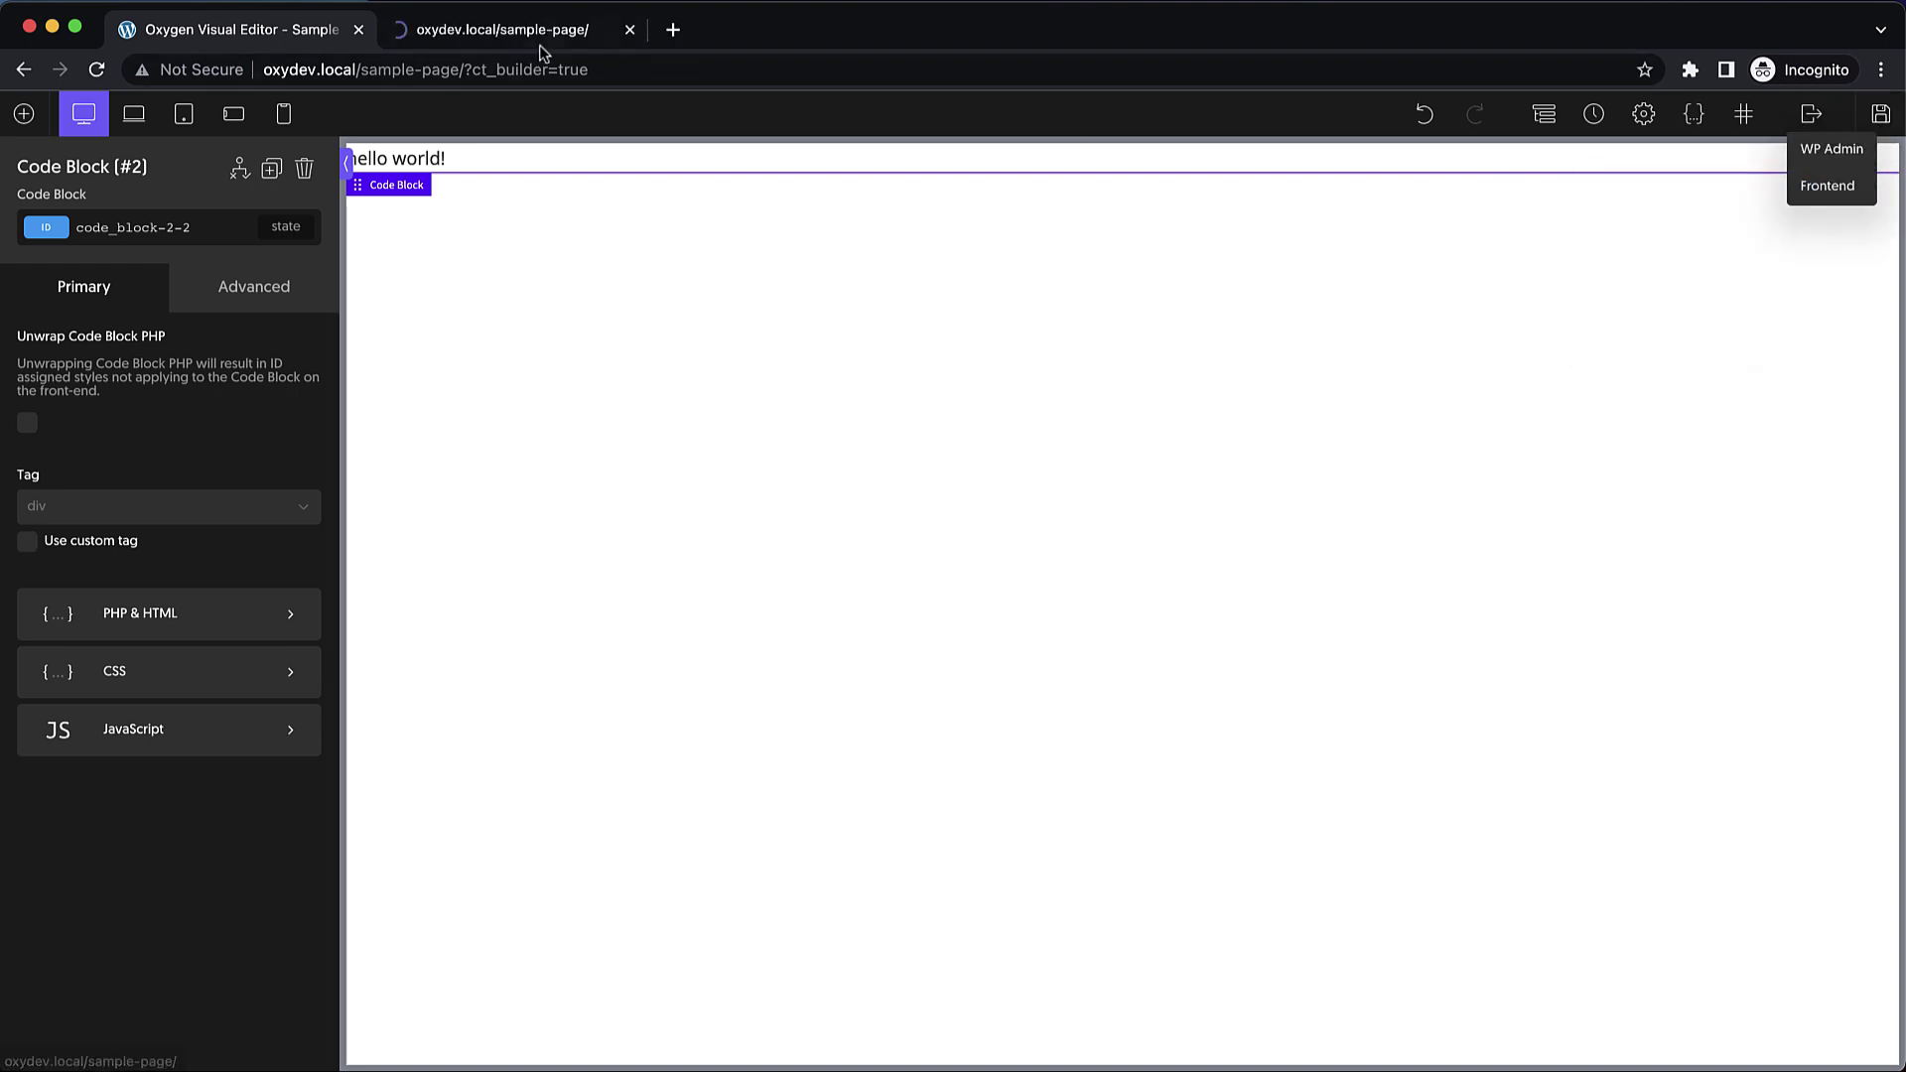
pyautogui.click(514, 33)
pyautogui.rightClick(65, 143)
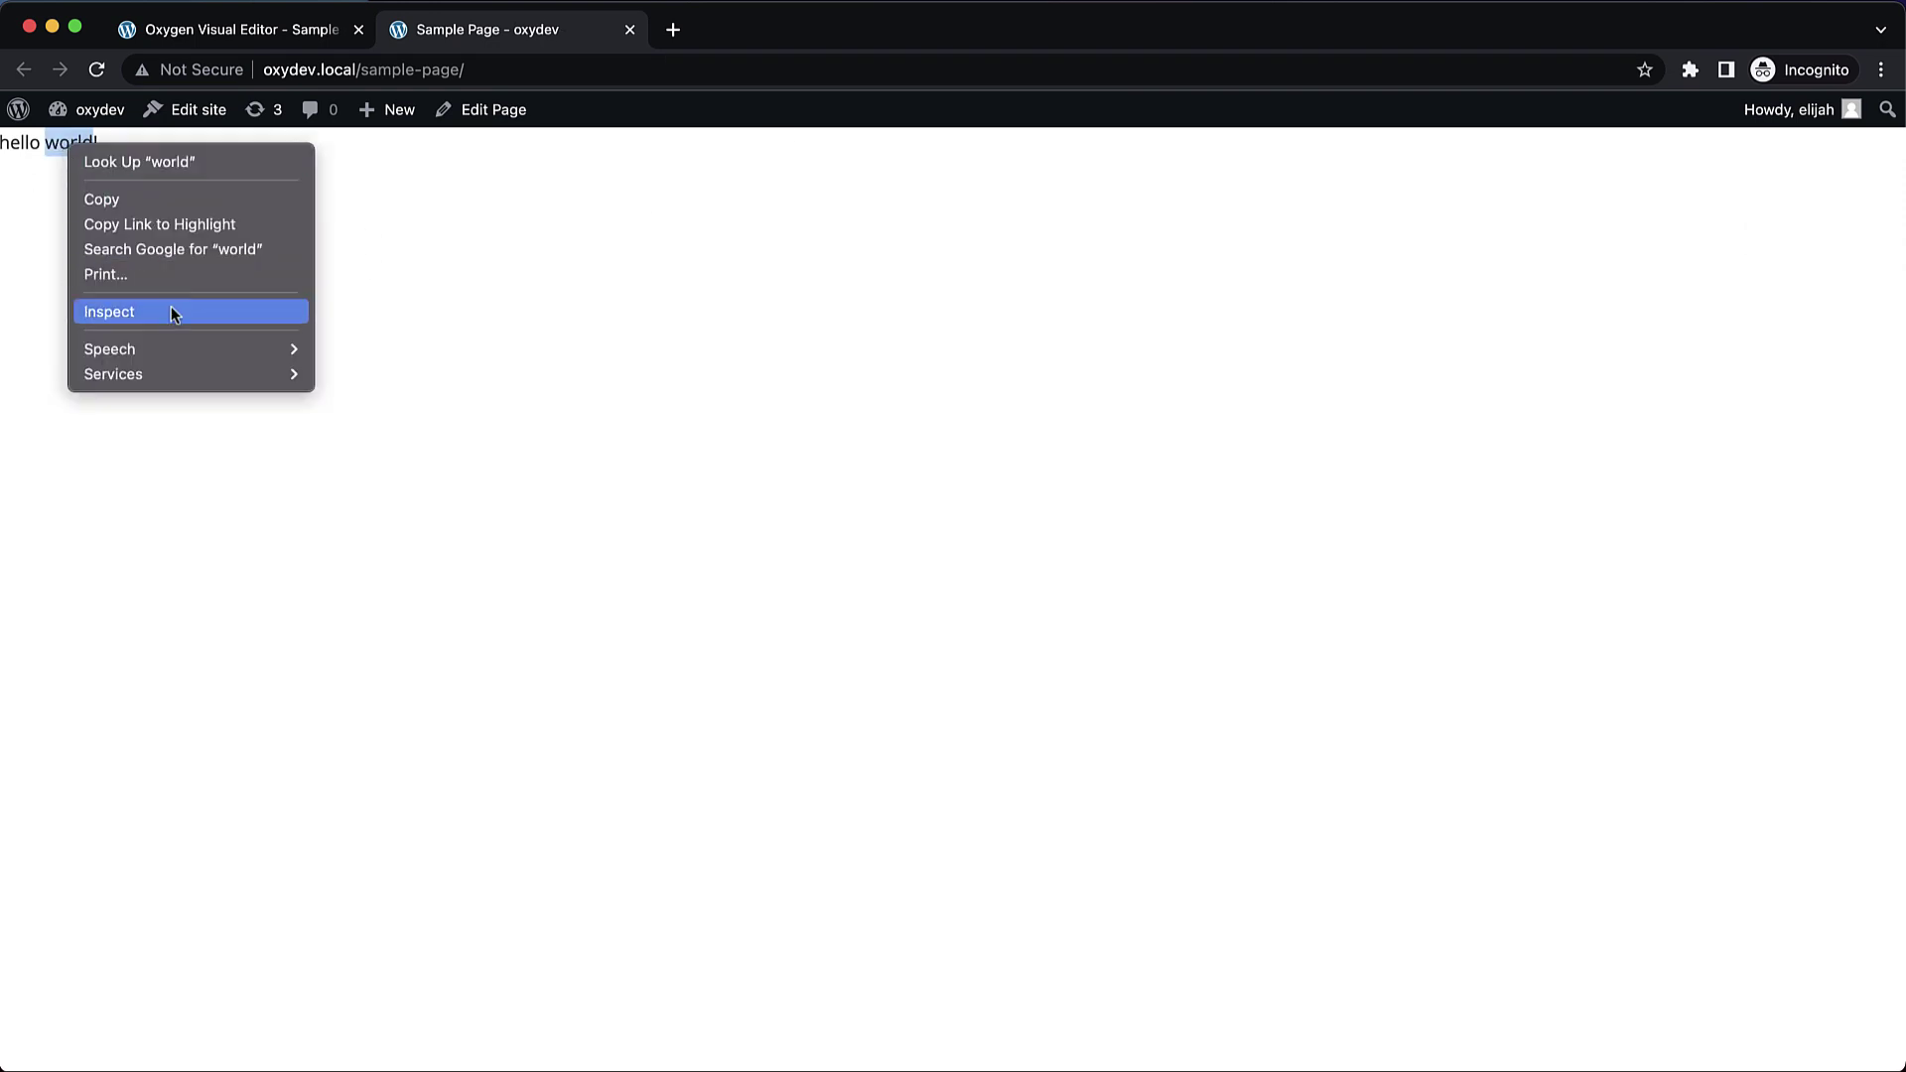
pyautogui.click(158, 312)
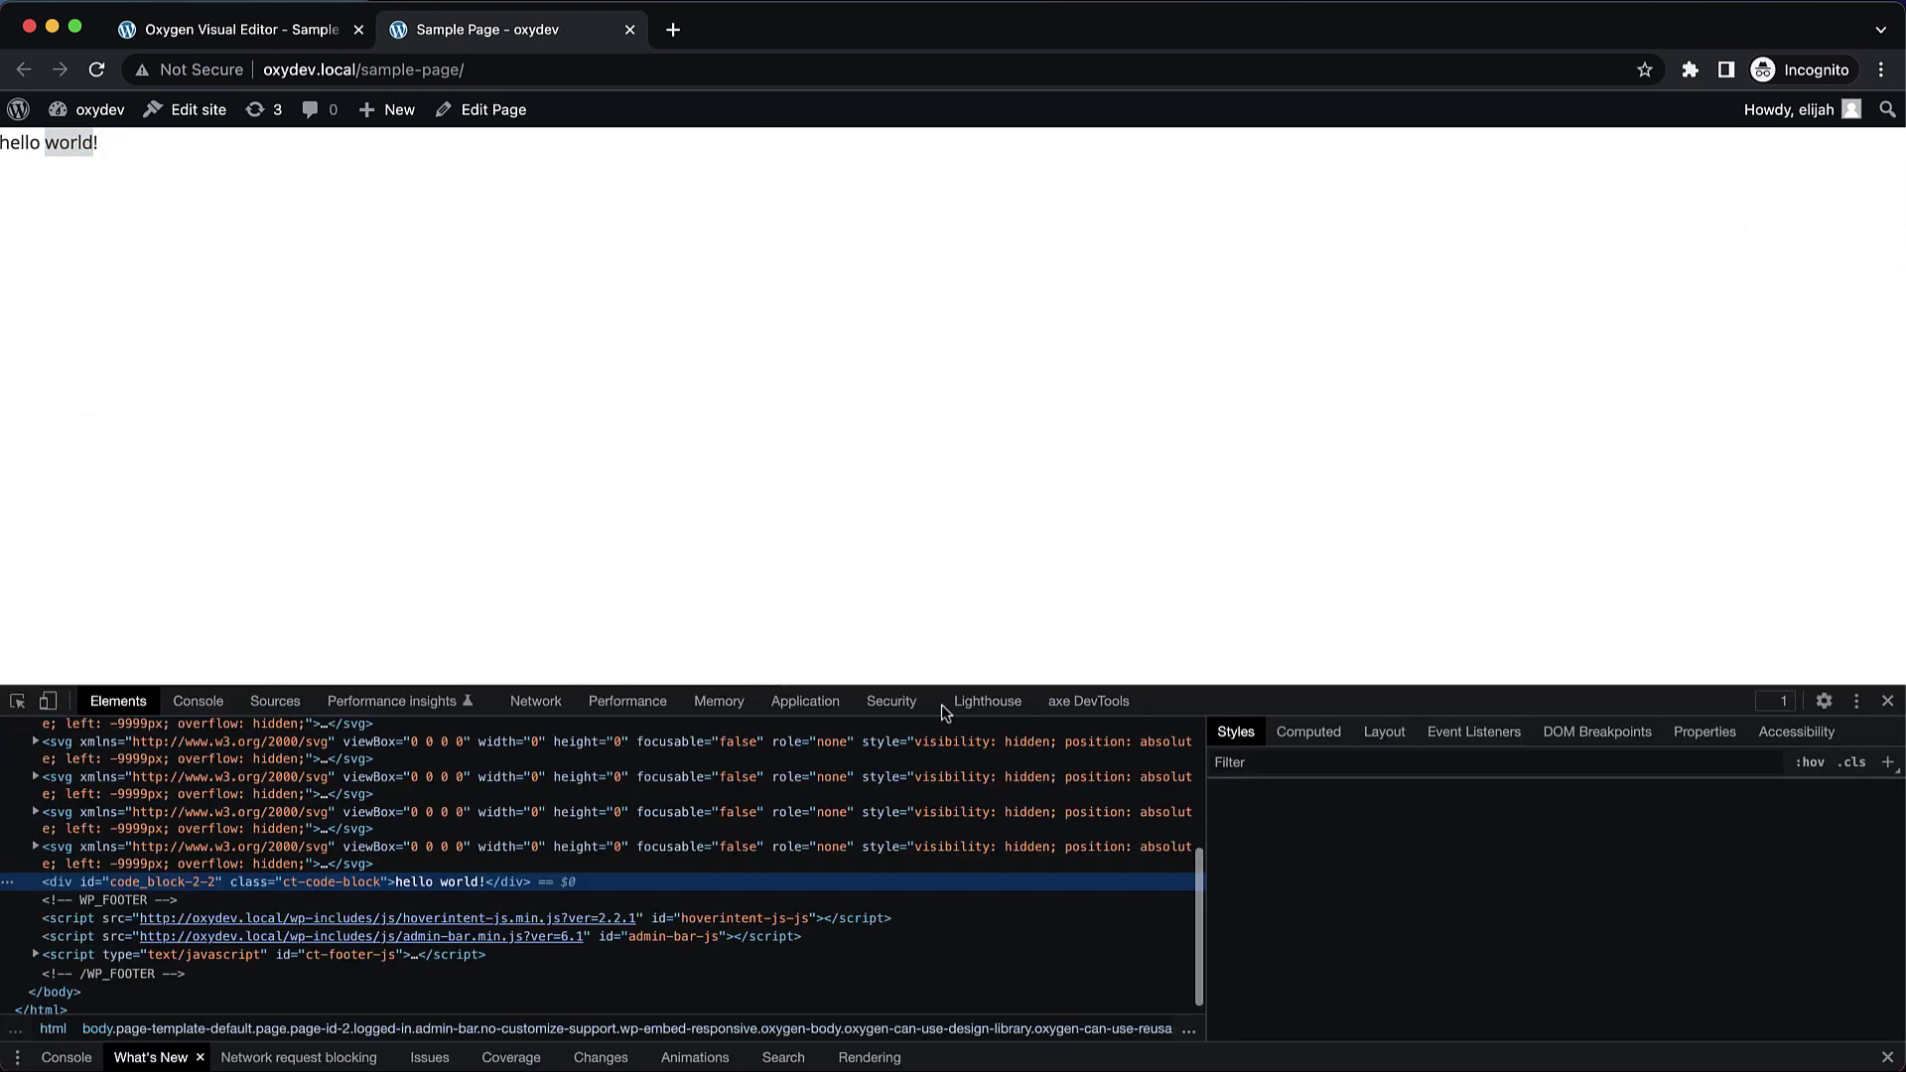
pyautogui.moveTo(941, 688); pyautogui.dragTo(1156, 531)
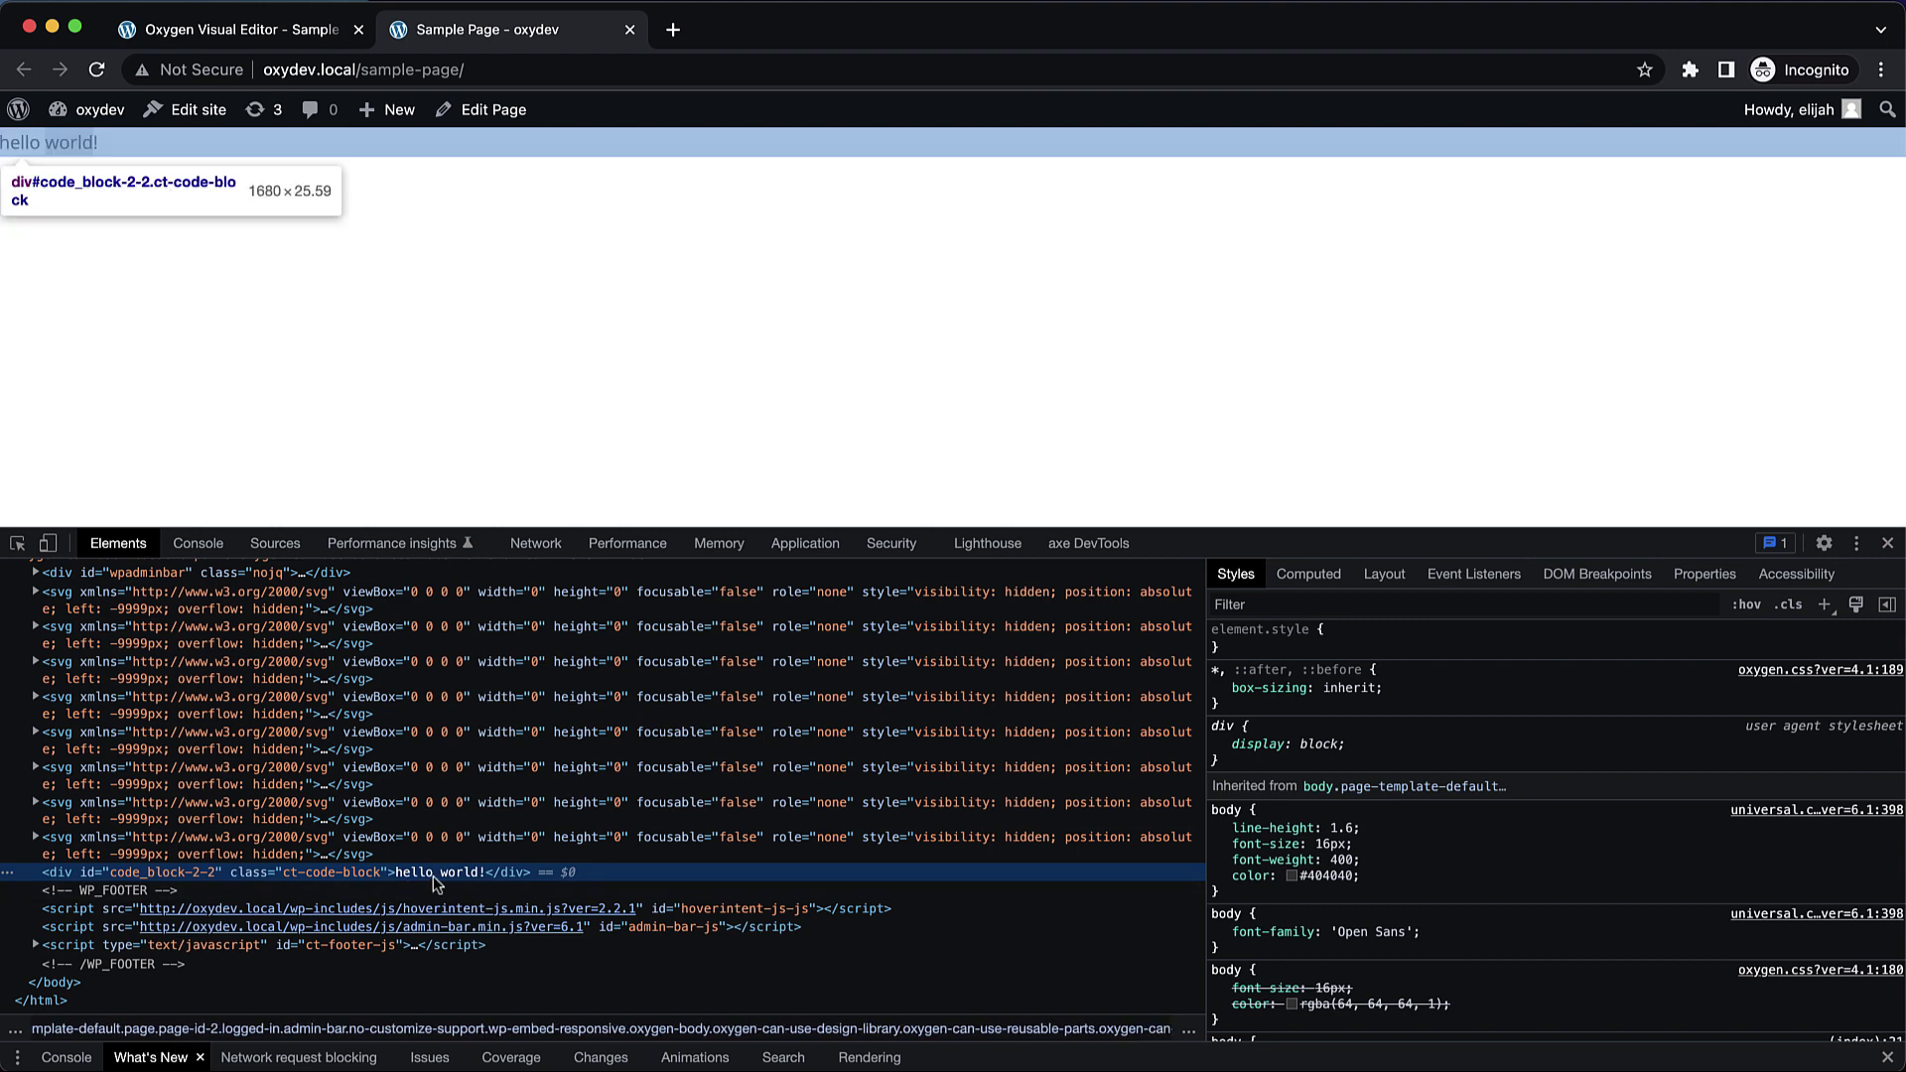
# - Enable Unwrap Code Block PHP in the builder, save, and return to the front-end tab
pyautogui.click(332, 36)
pyautogui.click(24, 427)
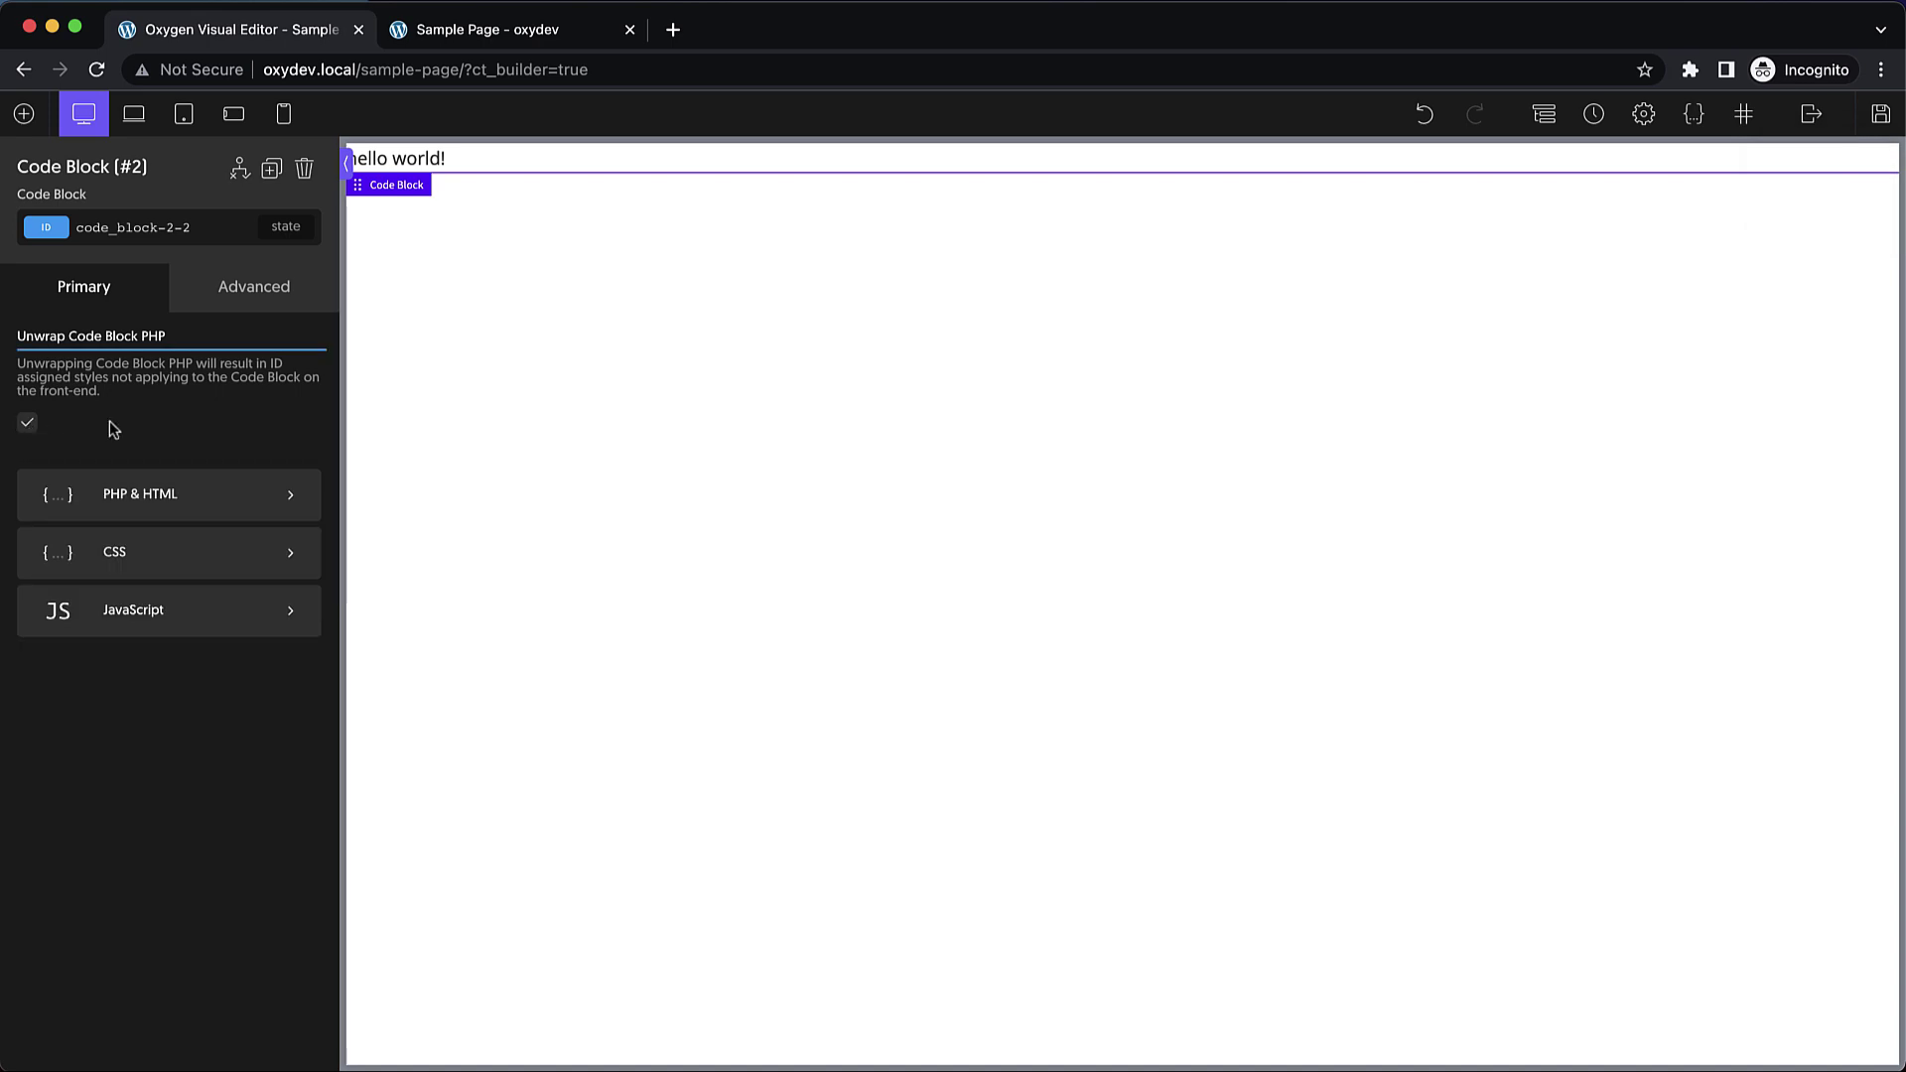
pyautogui.click(1885, 122)
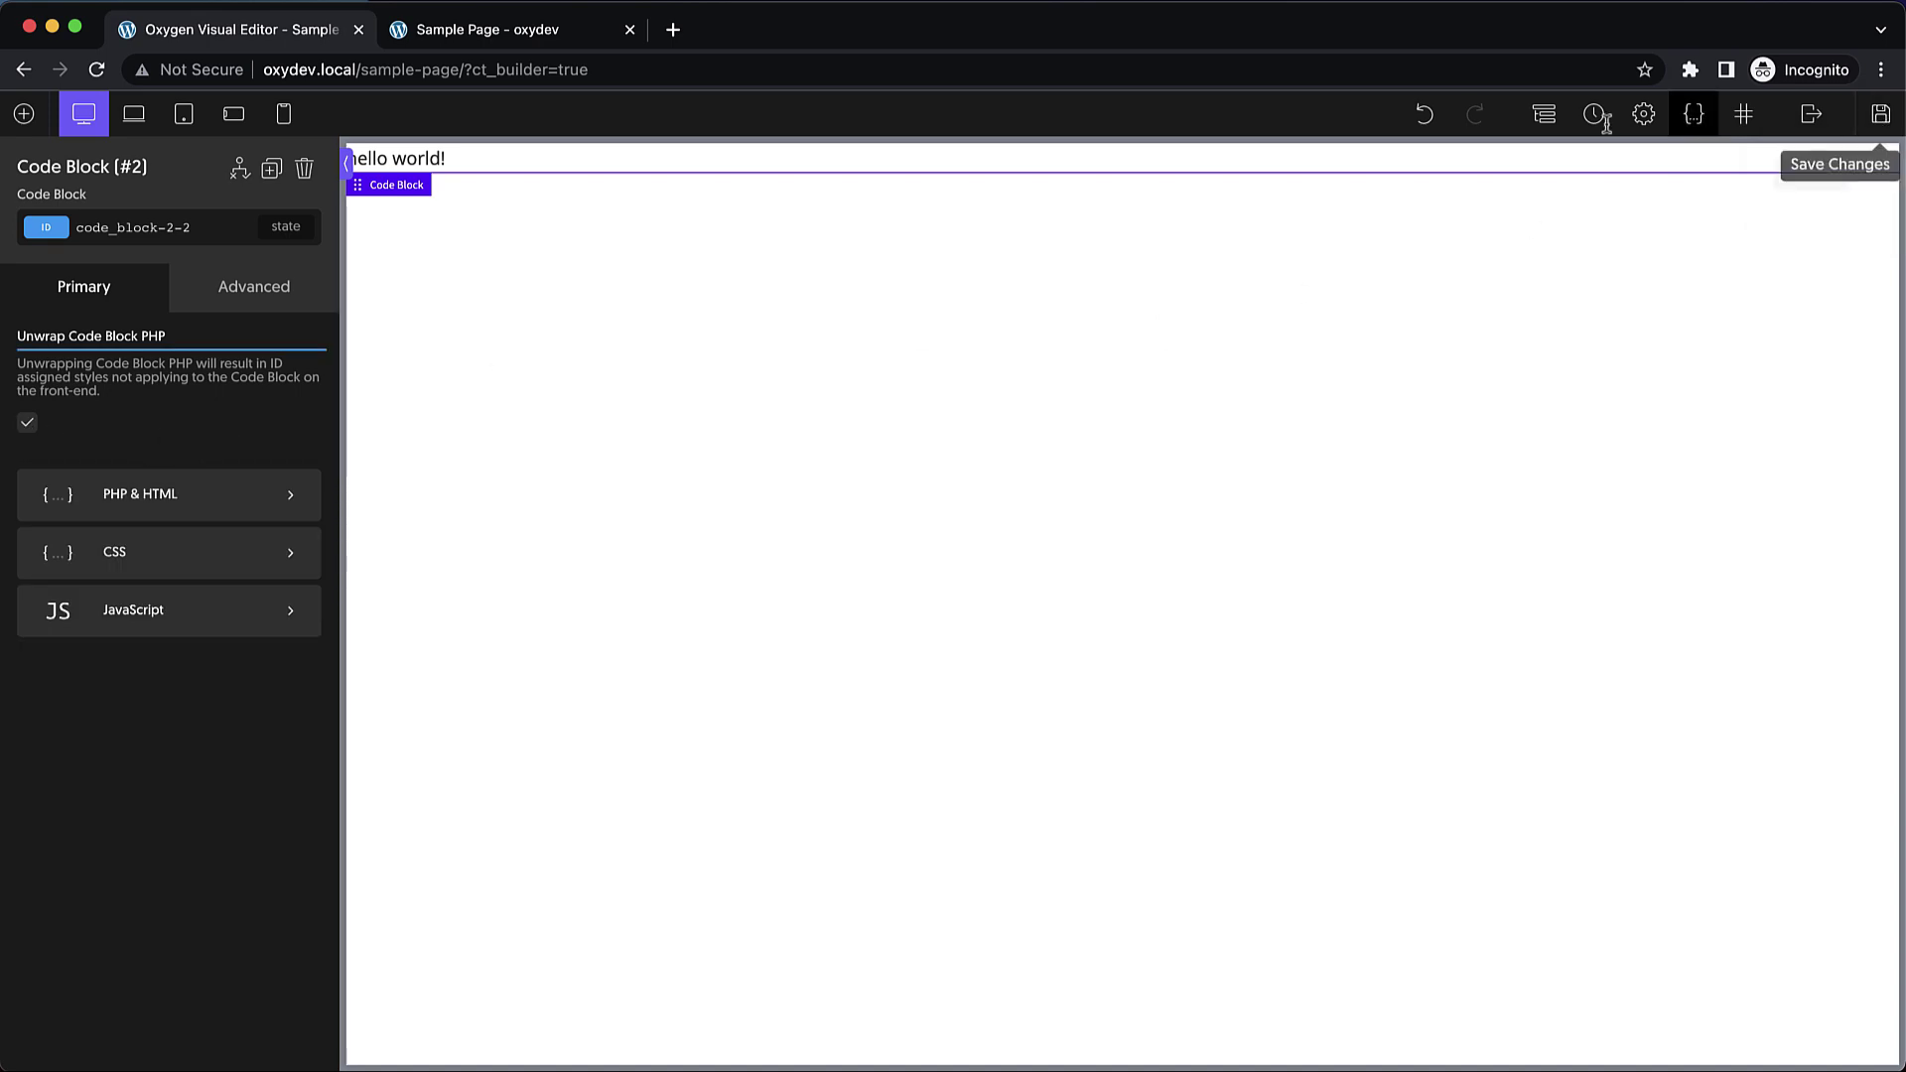
pyautogui.click(513, 30)
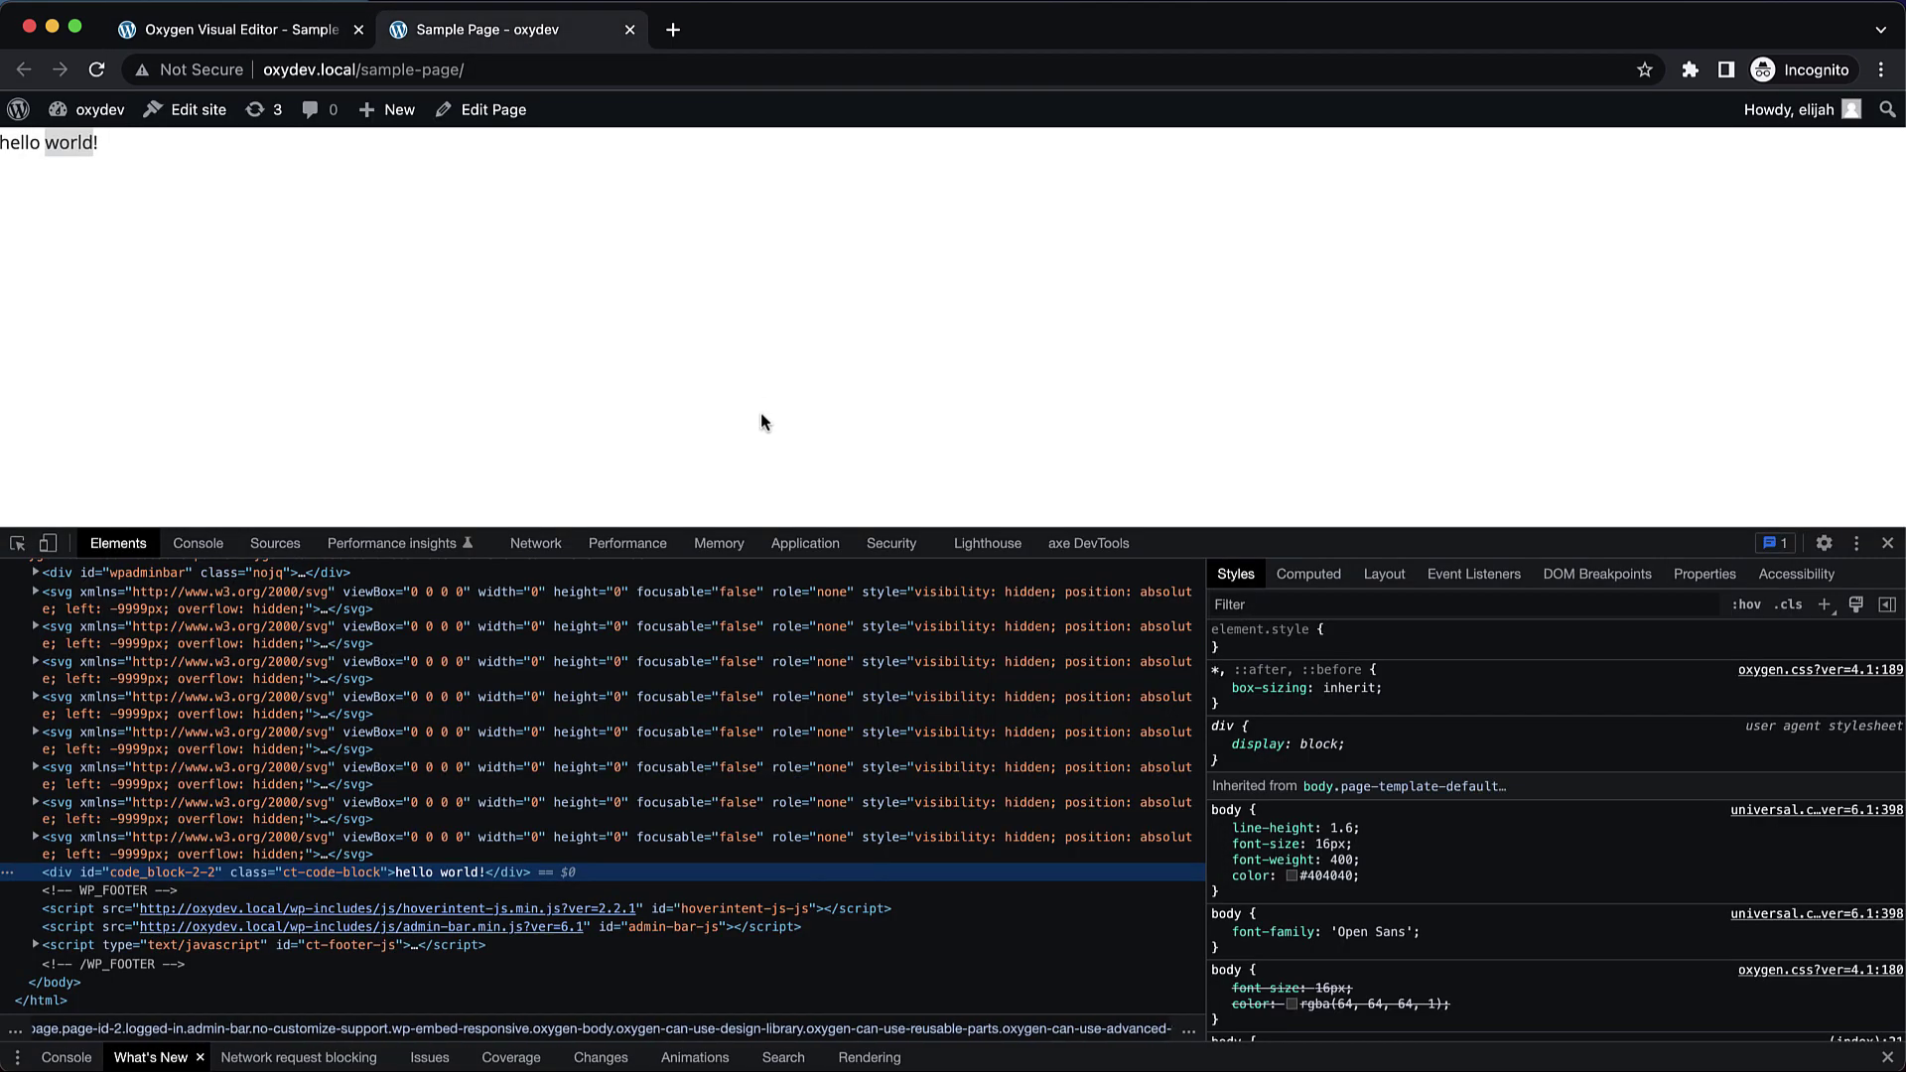
# - Reload the front end, confirm hello world! is bare body text, then return to the builder
pyautogui.press('super+r')
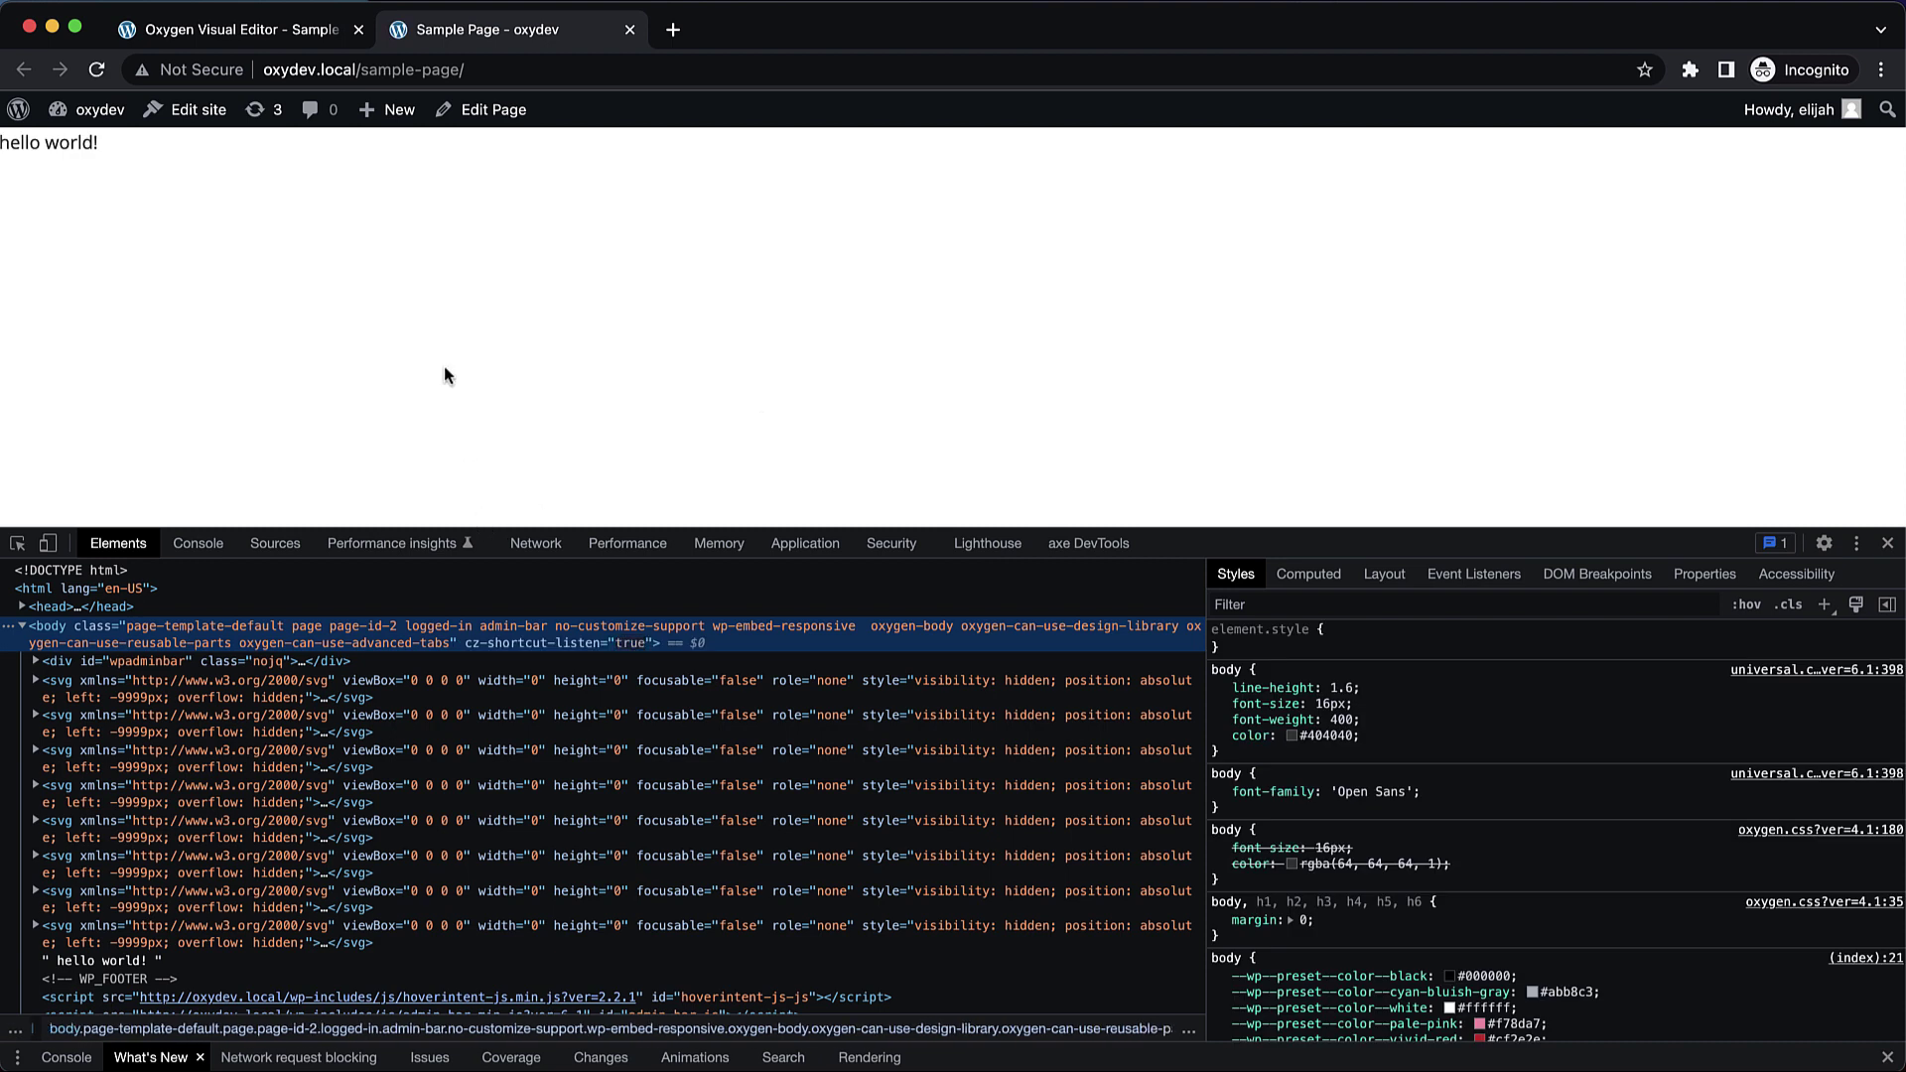
pyautogui.rightClick(83, 142)
pyautogui.click(144, 307)
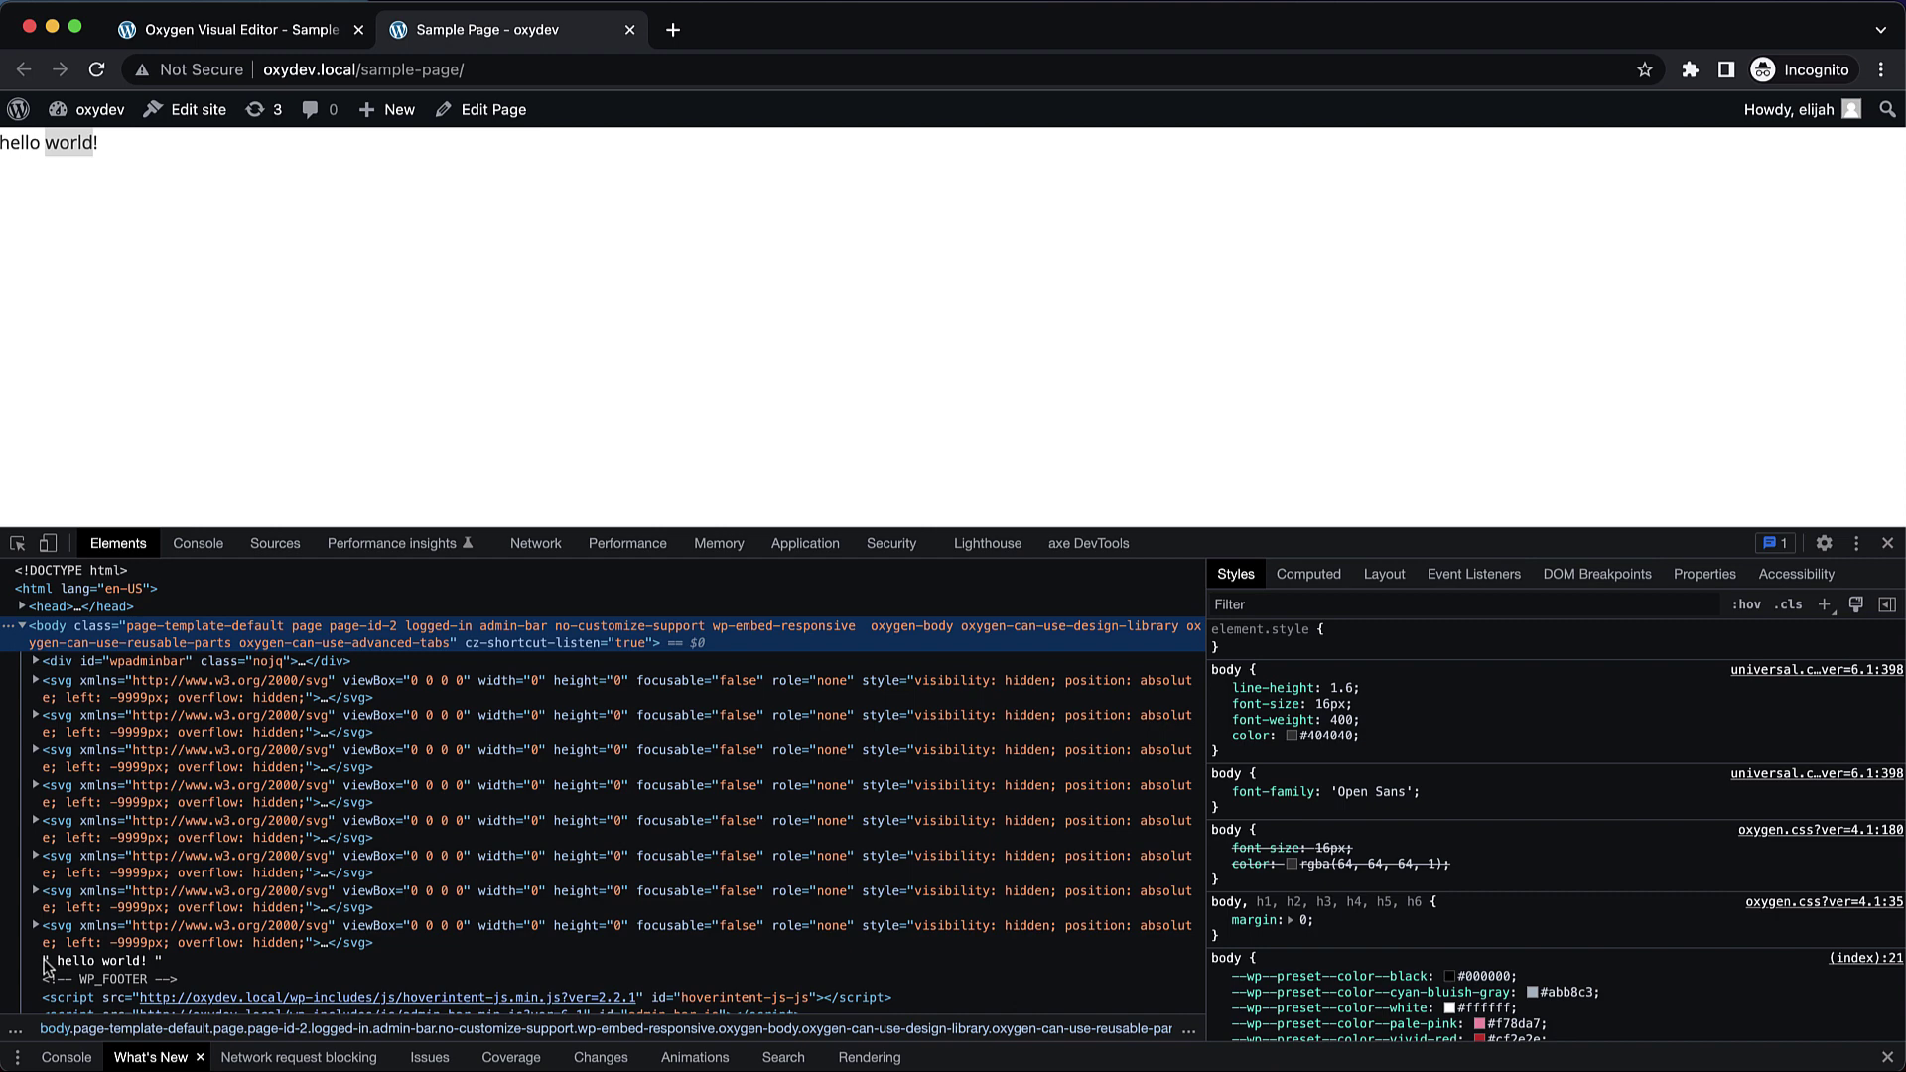
pyautogui.click(195, 37)
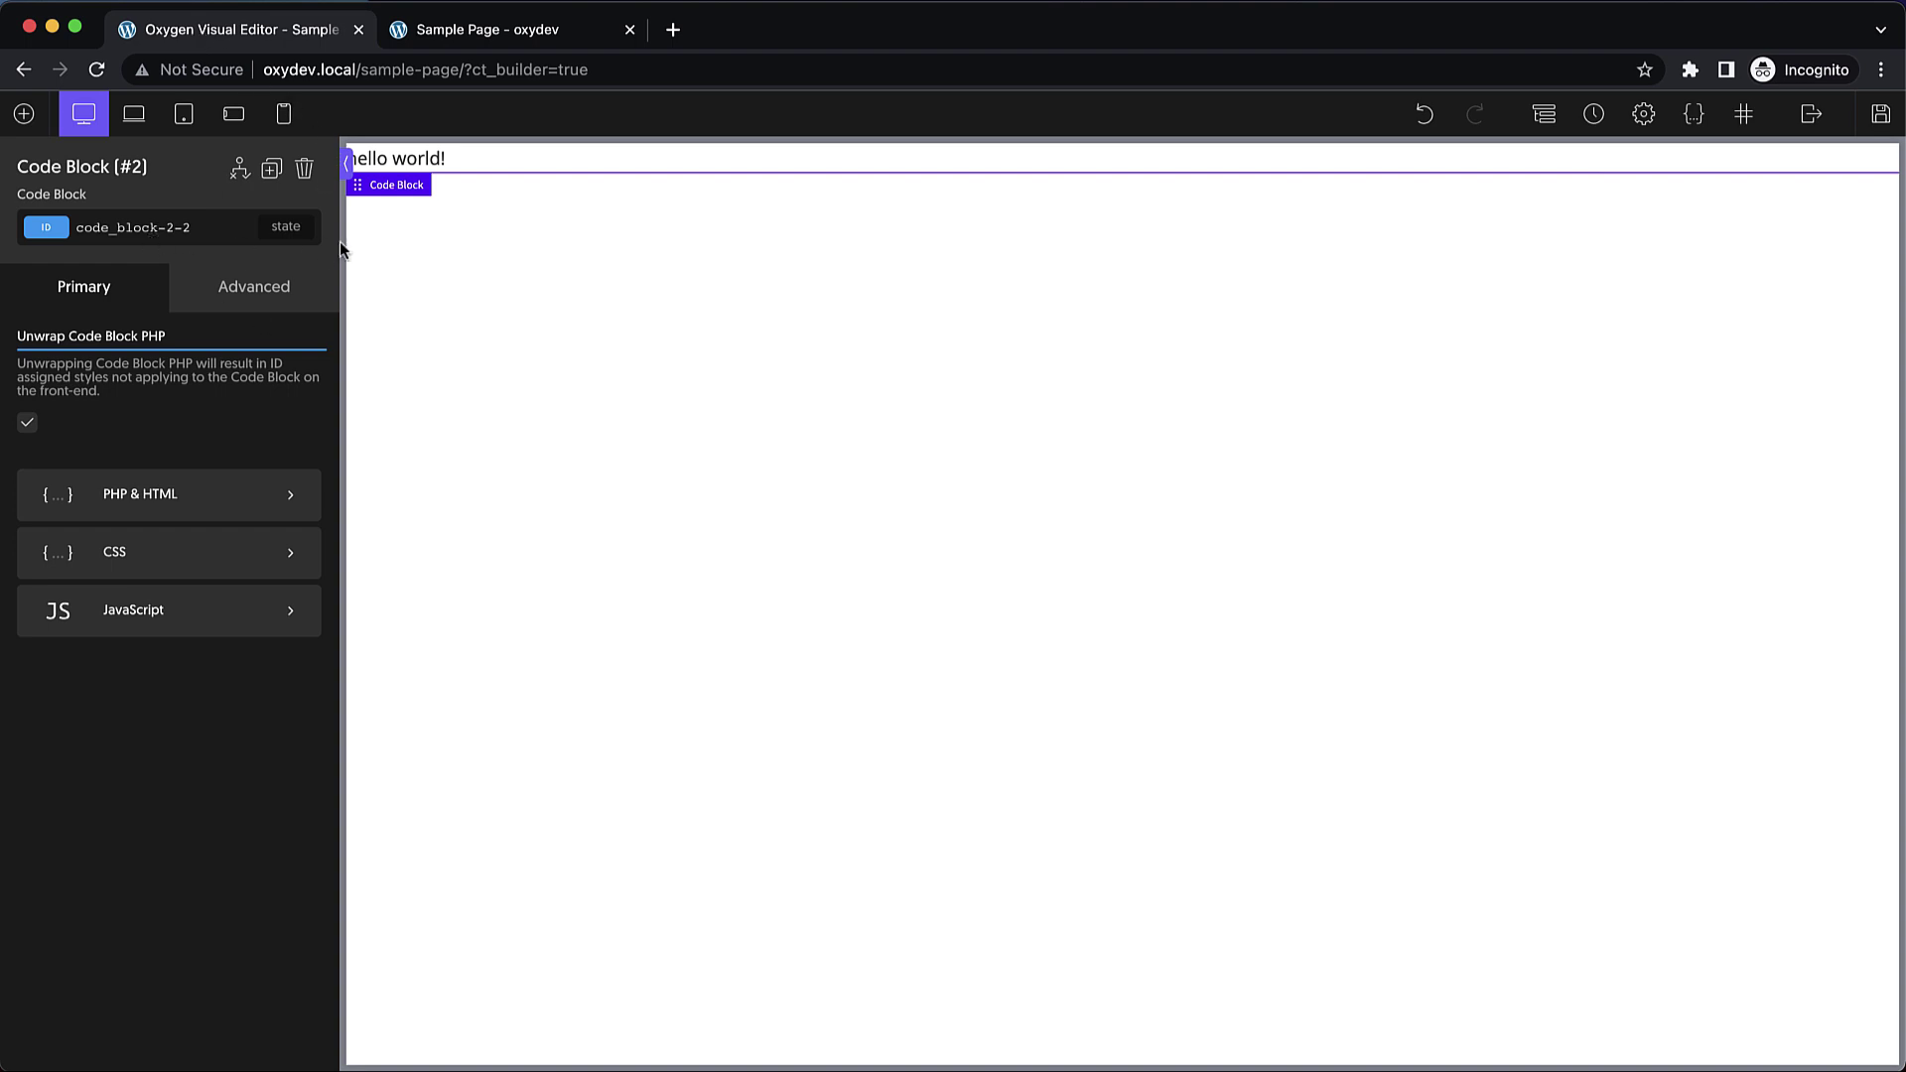
# - Replace the old code block with a new Section containing a Code Block
pyautogui.click(304, 170)
pyautogui.click(25, 114)
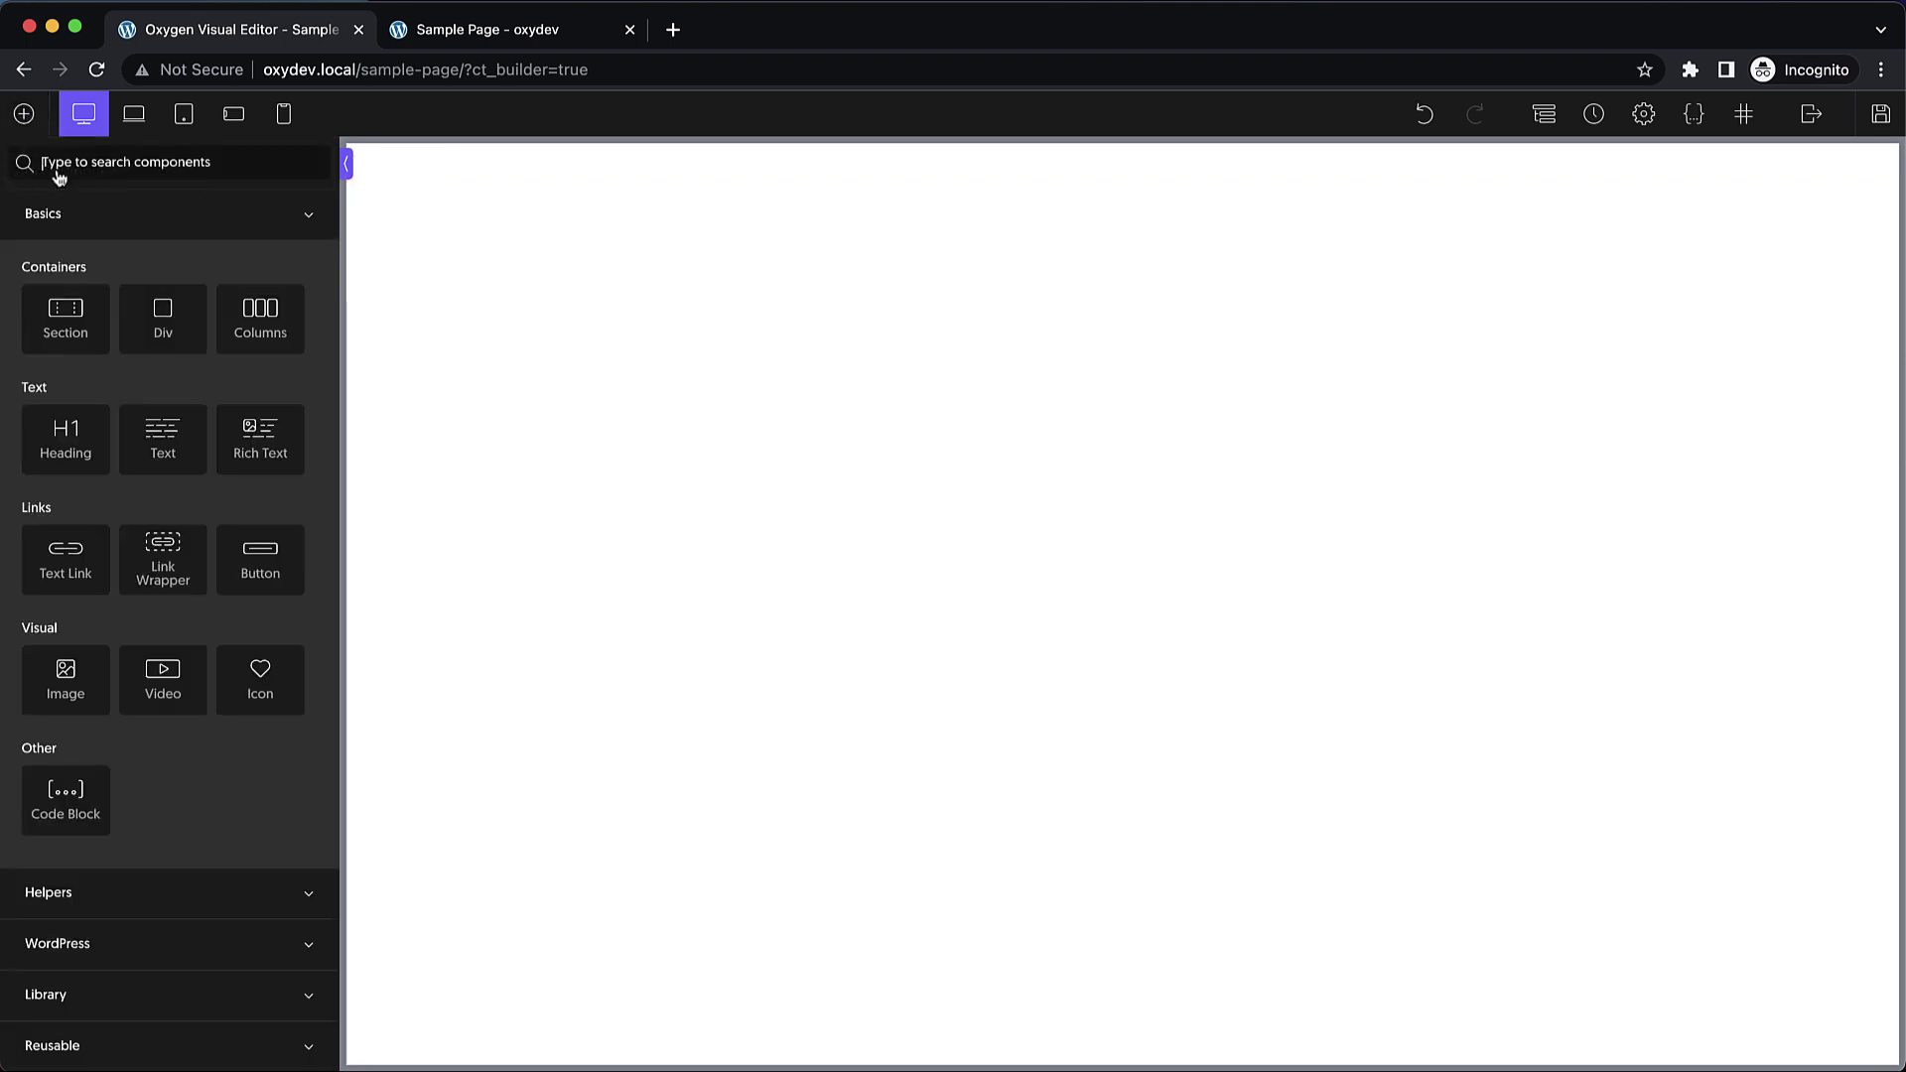
pyautogui.click(67, 319)
pyautogui.click(25, 113)
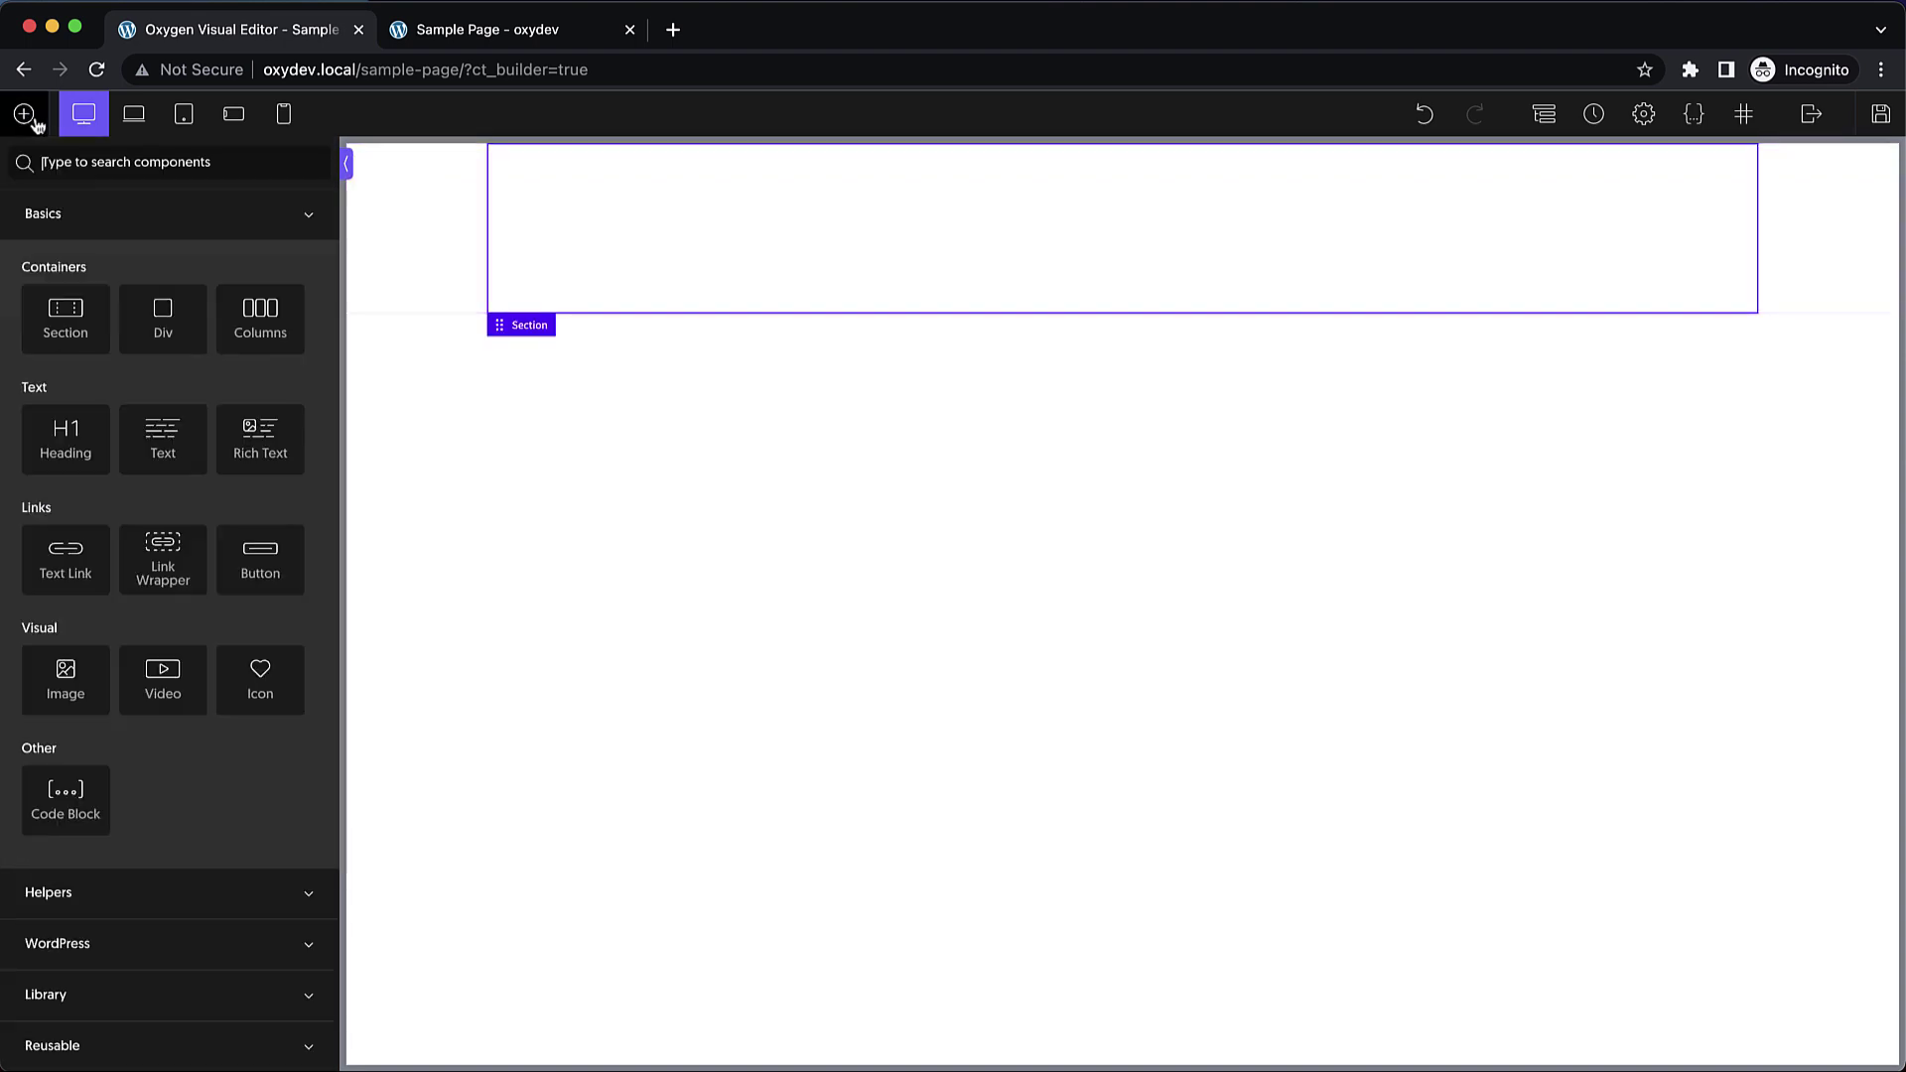
pyautogui.write('code')
pyautogui.click(44, 235)
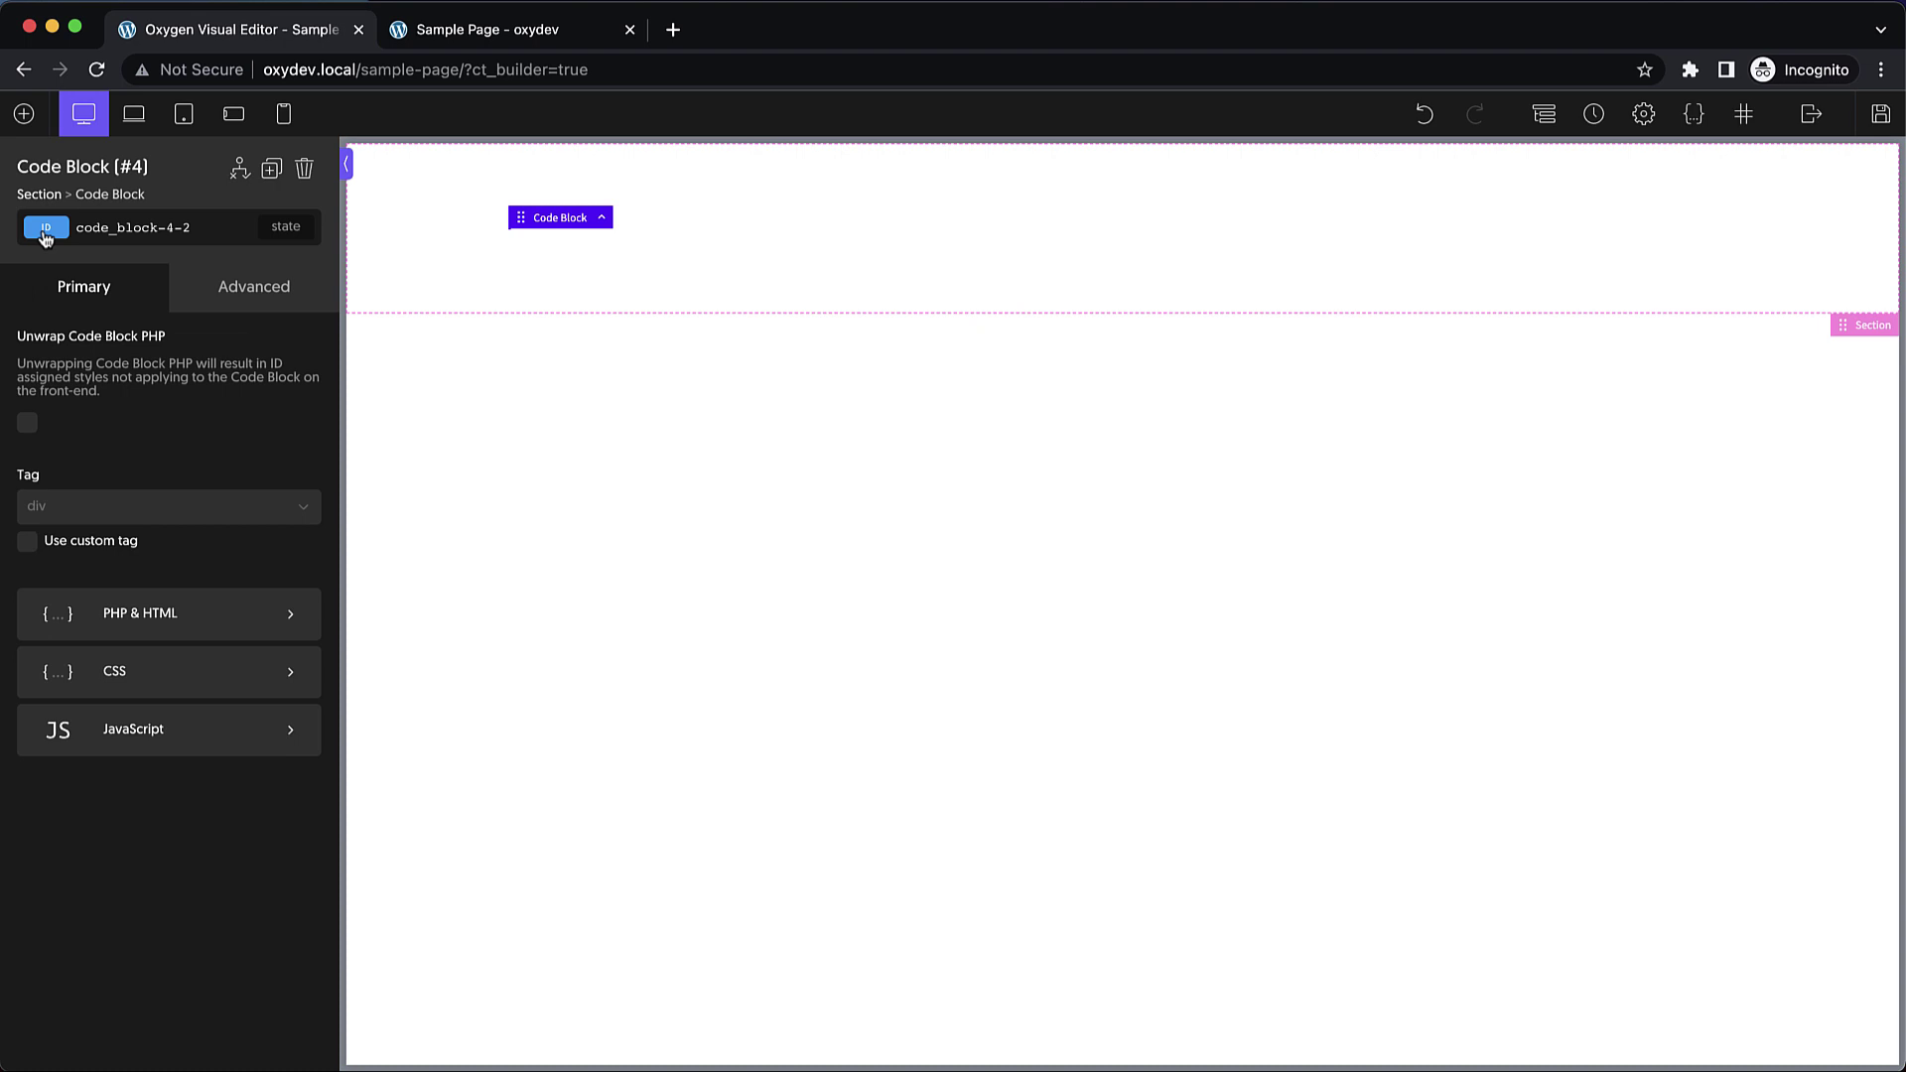
# - Tick Unwrap Code Block PHP and select all of the block's PHP code
pyautogui.click(29, 425)
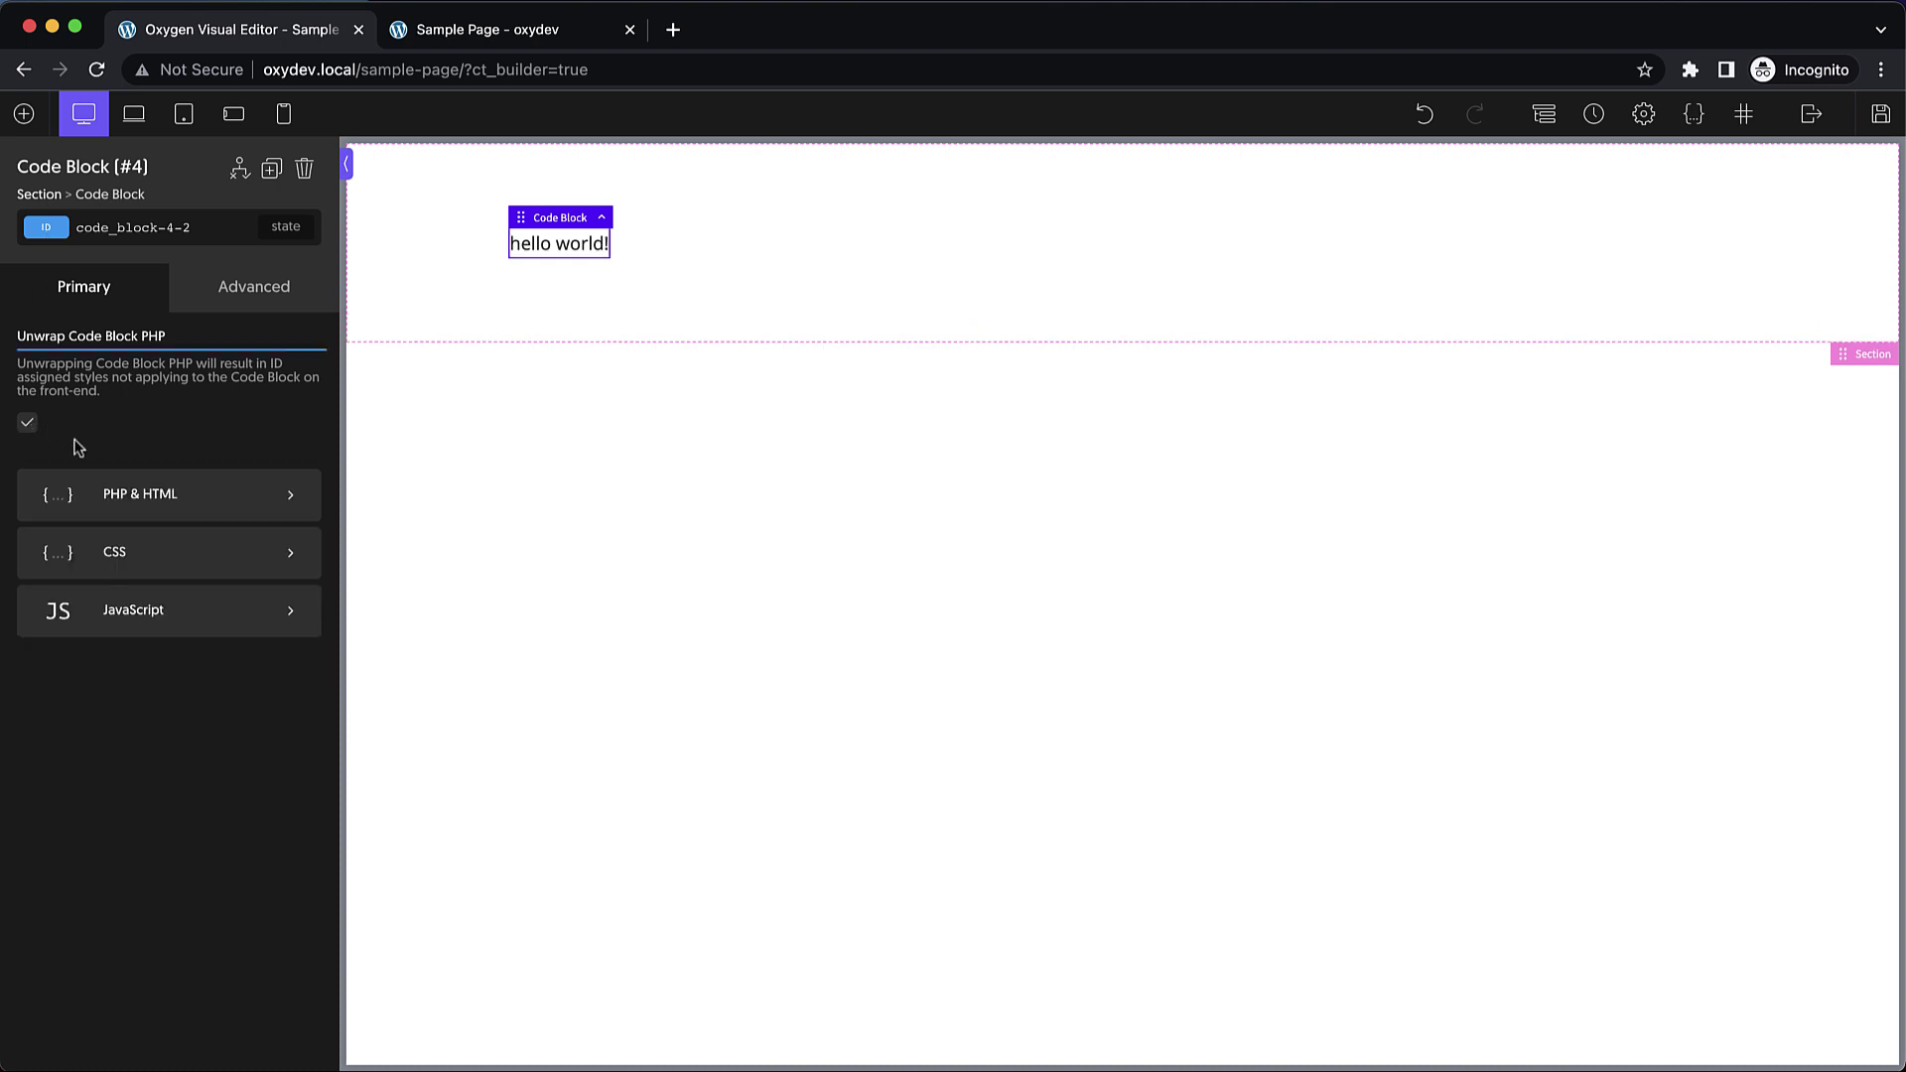
pyautogui.click(155, 480)
pyautogui.moveTo(78, 396); pyautogui.dragTo(3, 327)
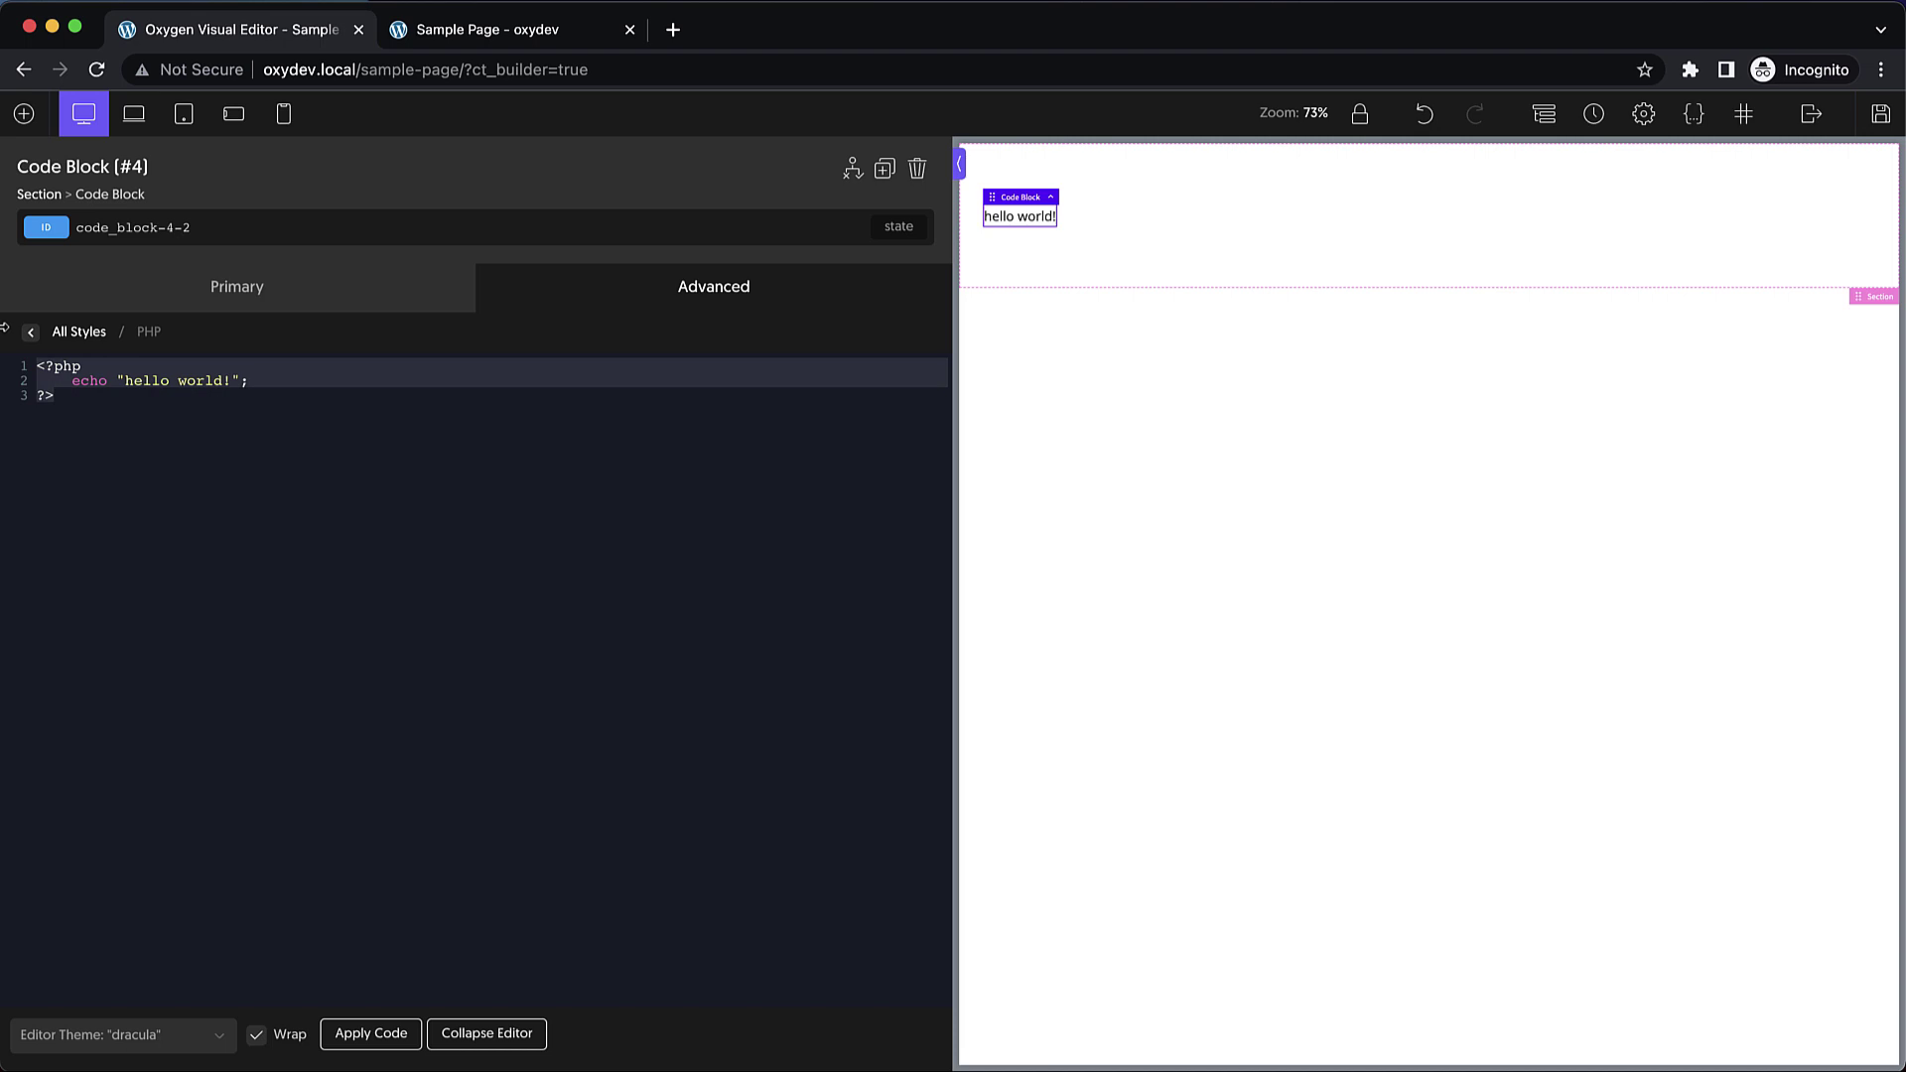
pyautogui.write('<')
# - Replace the PHP with <div class="unwrapped"> and leave the code editor
pyautogui.press('BackSpace')
pyautogui.write('iv clas')
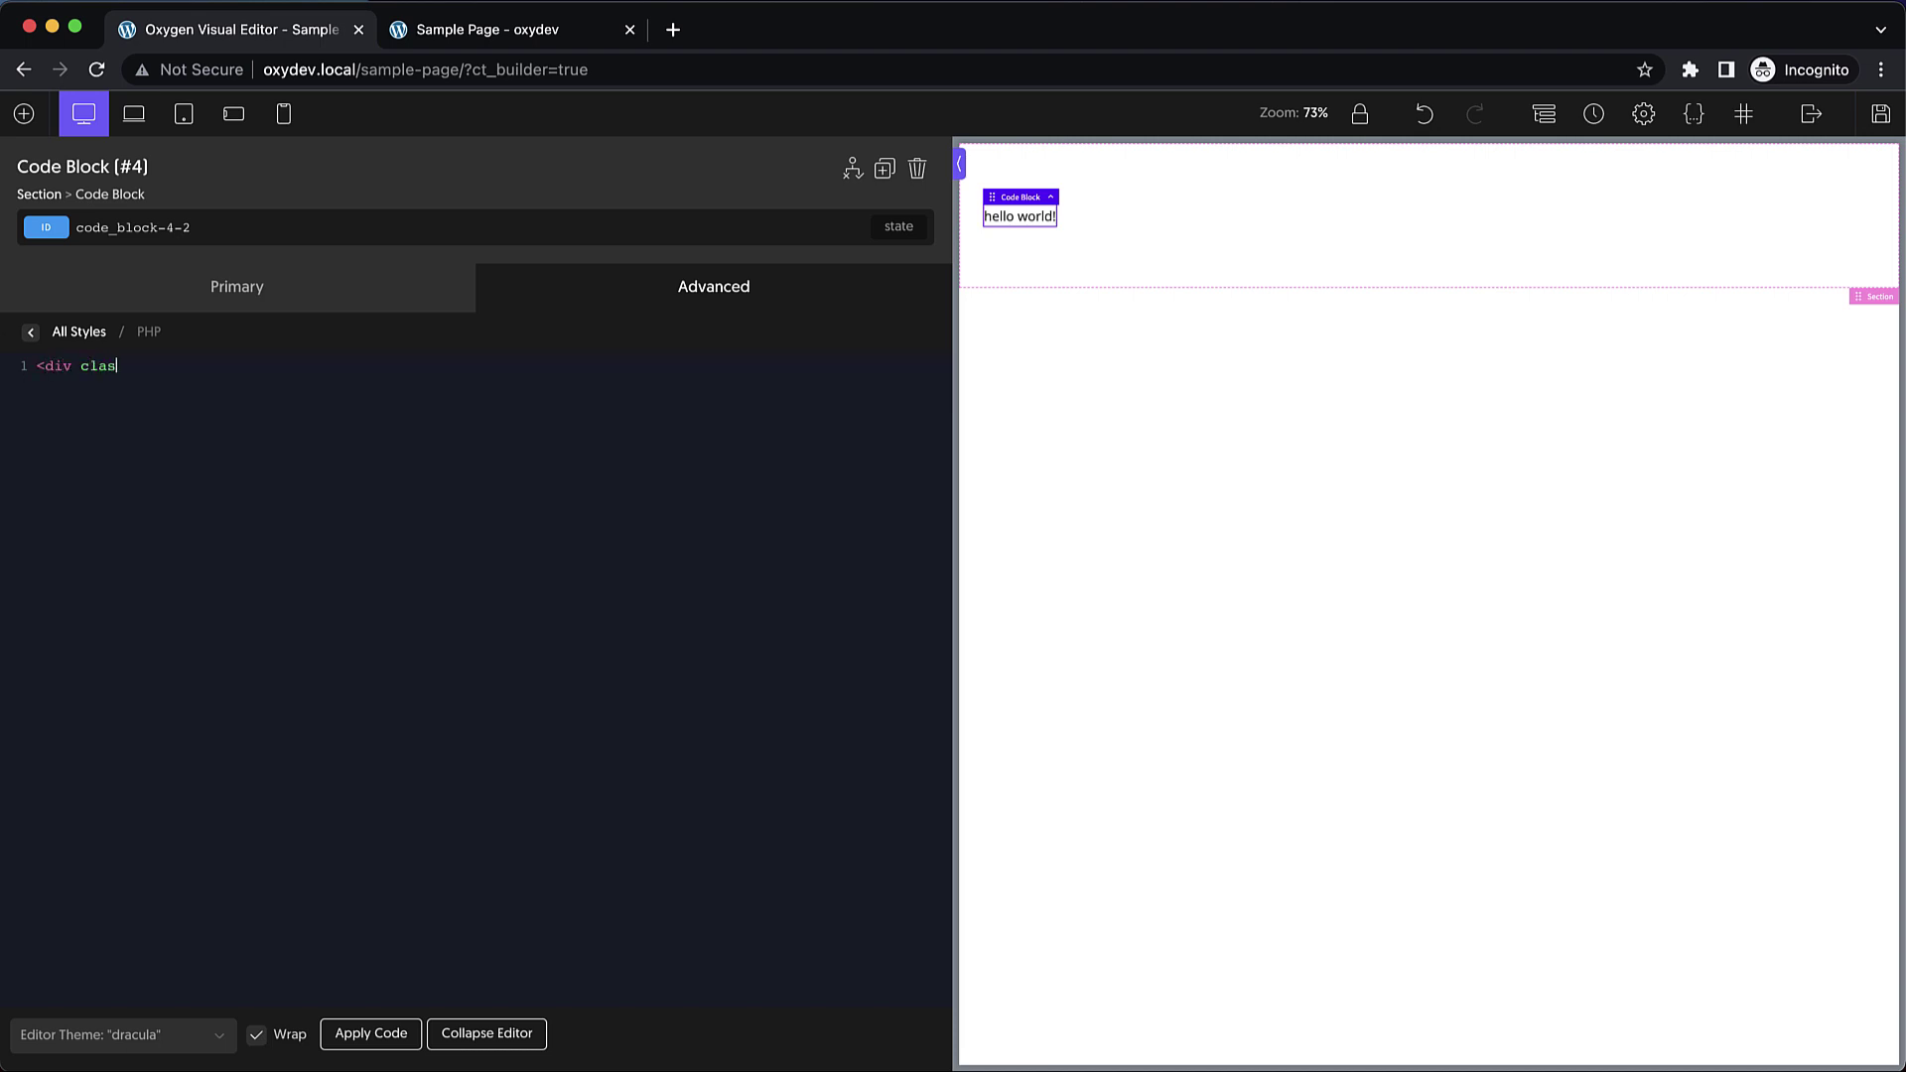
pyautogui.write('s="unwrapped">')
pyautogui.click(28, 333)
# - Duplicate the block and change the duplicate's code to a closing </div> tag
pyautogui.click(271, 171)
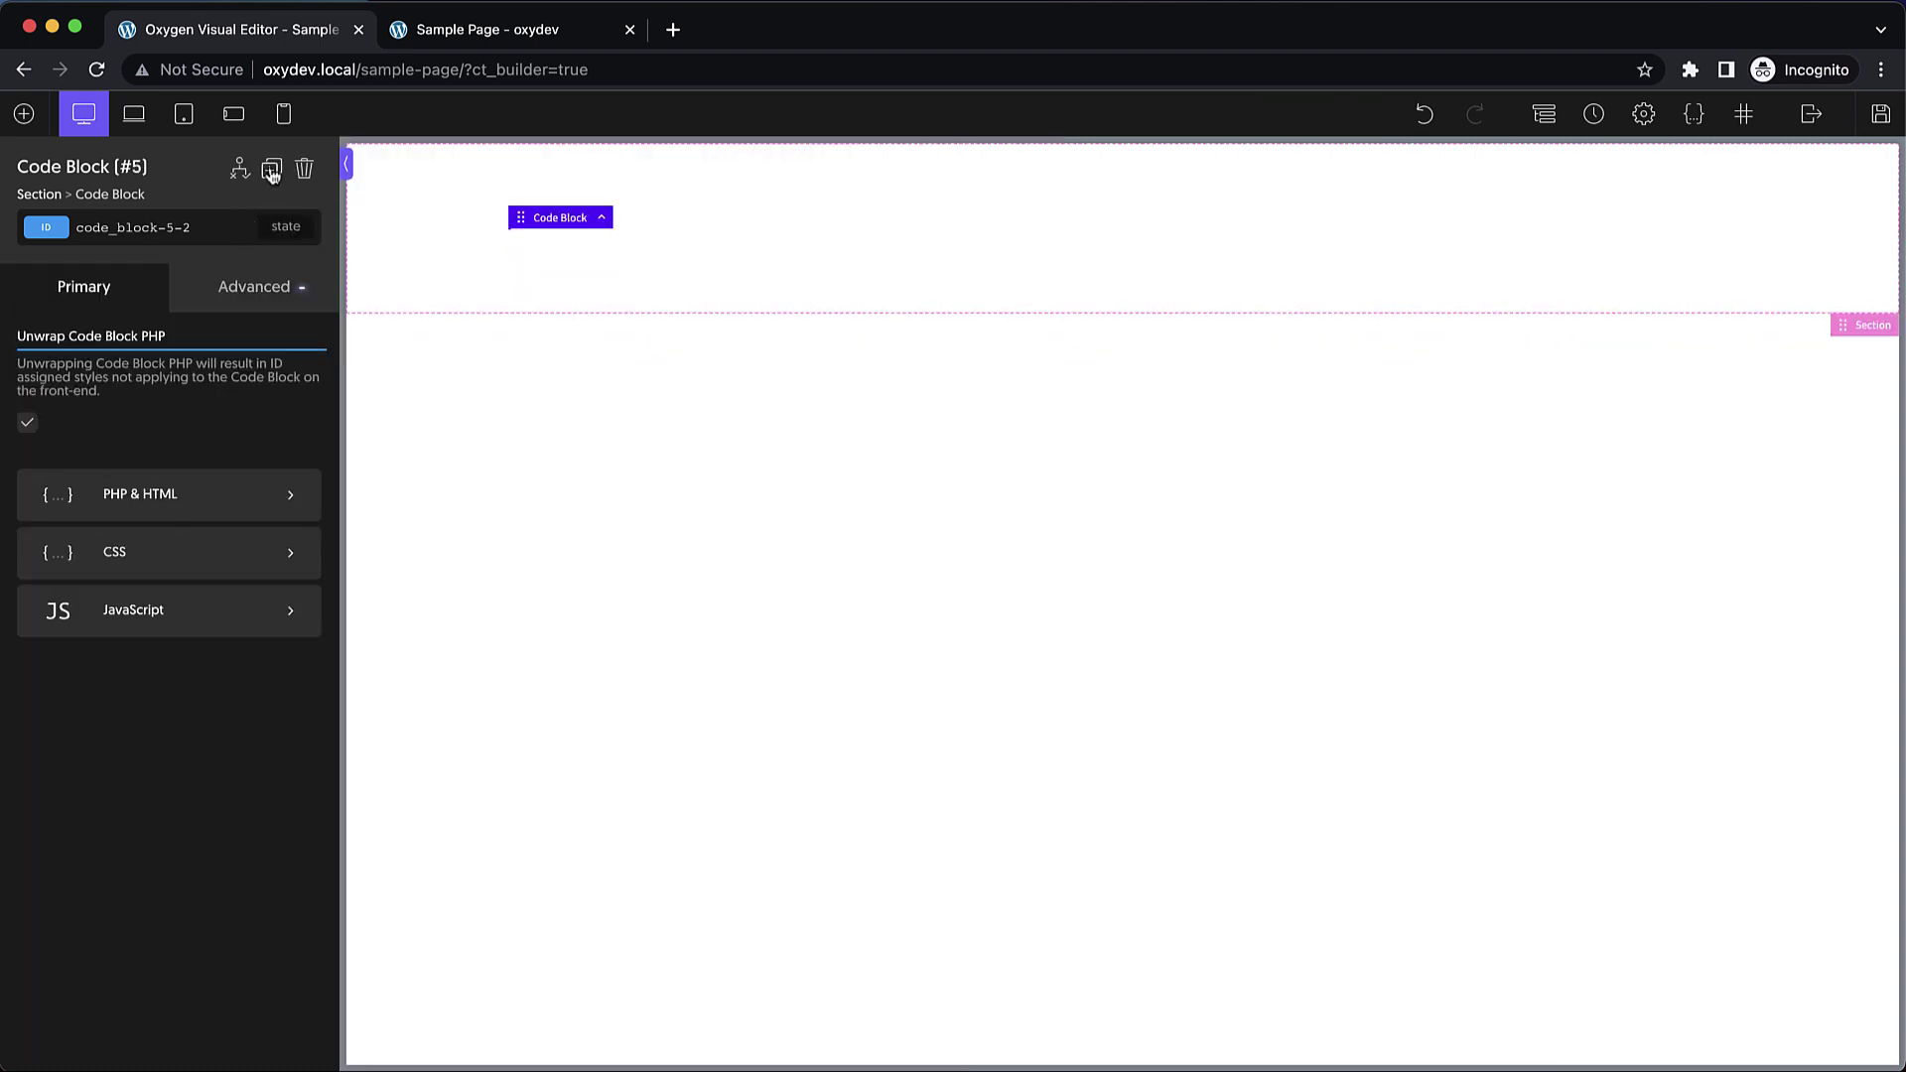
pyautogui.click(168, 495)
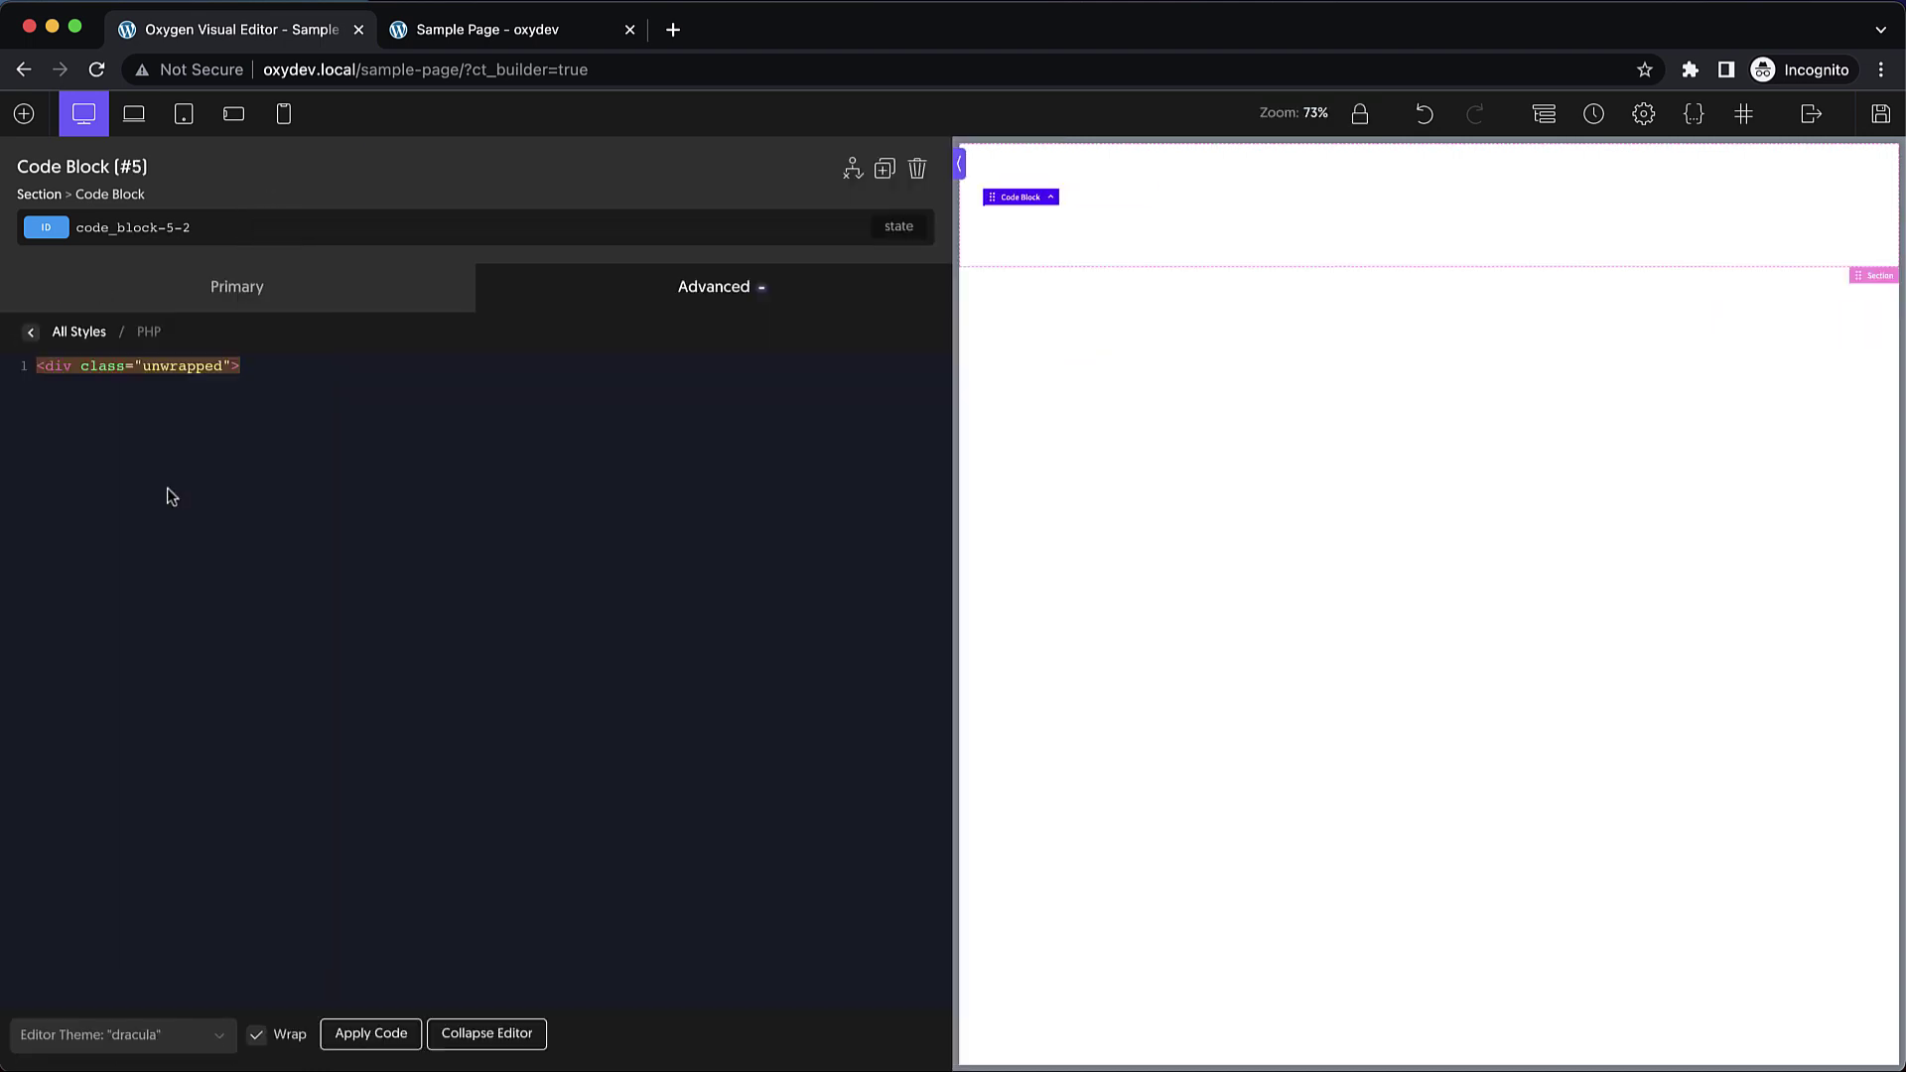
pyautogui.click(223, 367)
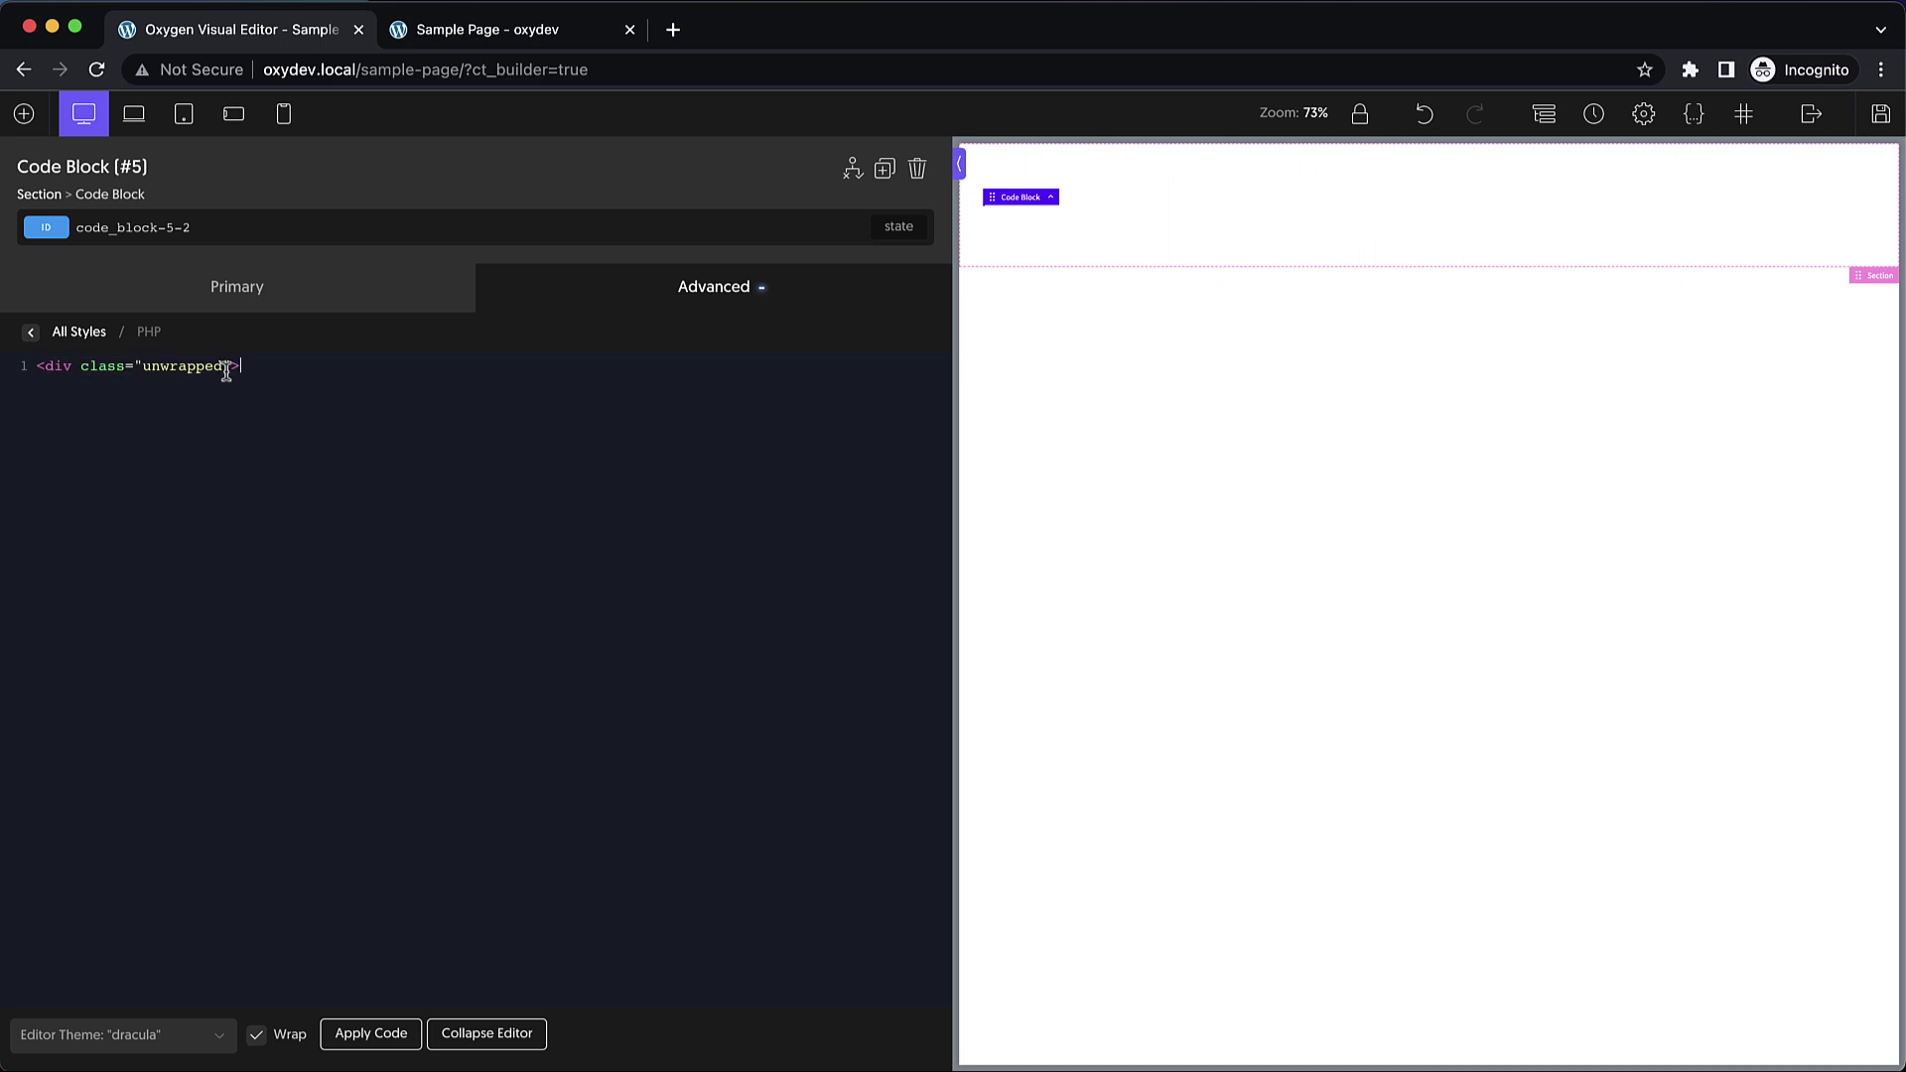
pyautogui.keyDown('shift'); pyautogui.click(57, 368); pyautogui.keyUp('shift')
pyautogui.write('</div>')
pyautogui.click(31, 340)
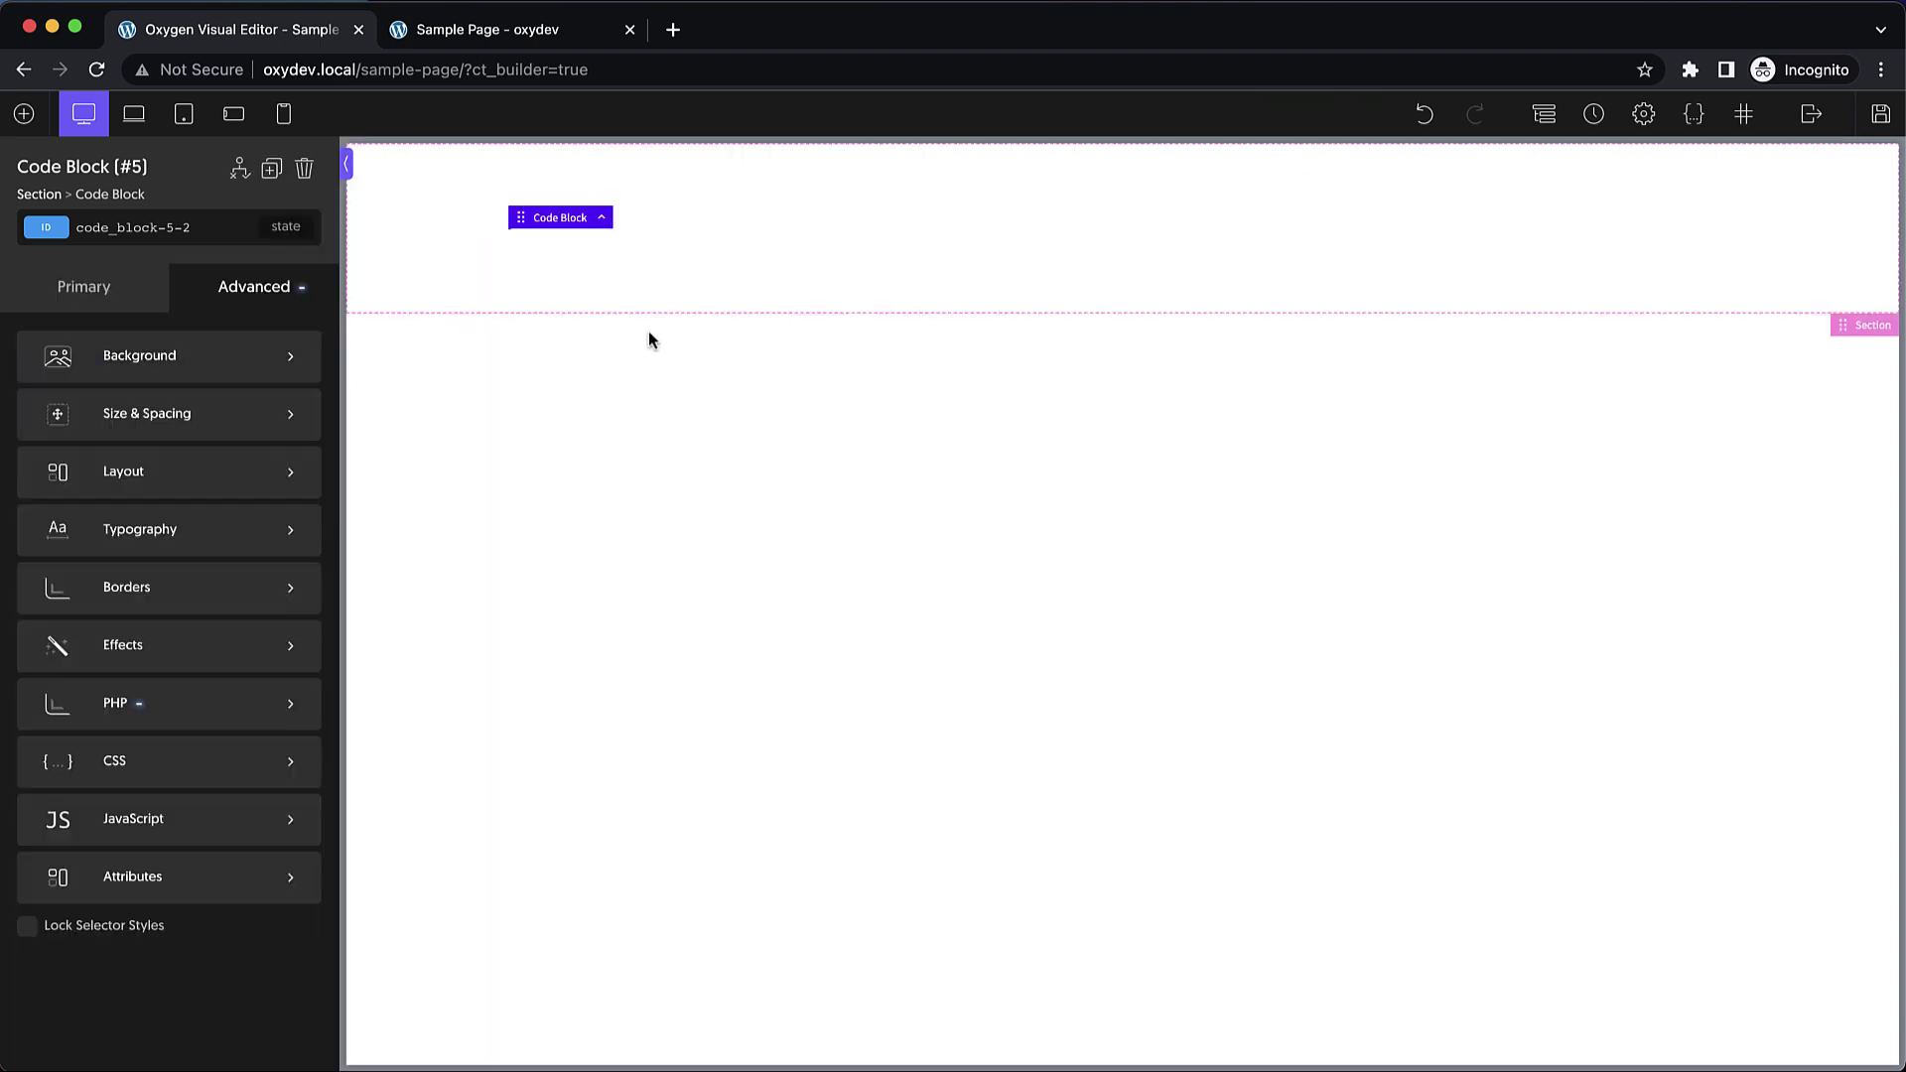
# - Add a Text element and move it between the two code blocks in the structure tree
pyautogui.click(24, 116)
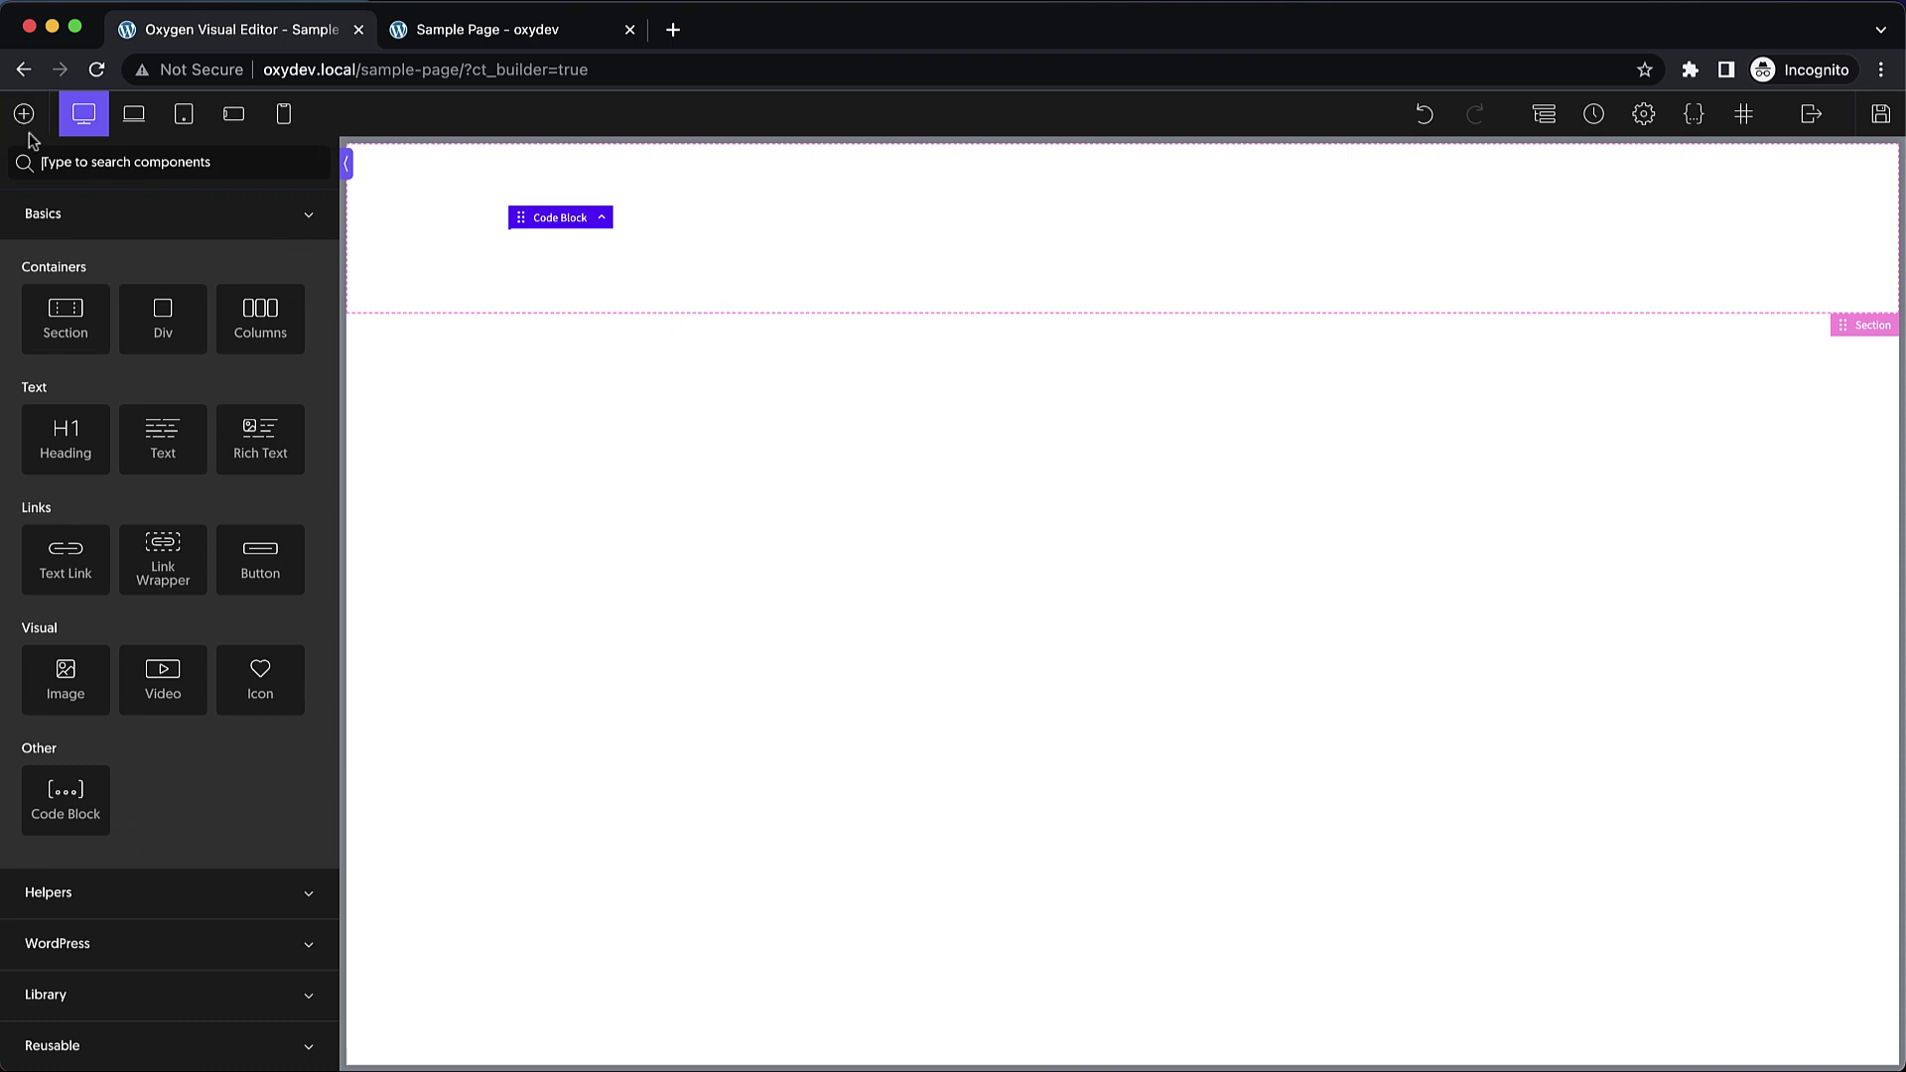
pyautogui.click(164, 447)
pyautogui.click(1544, 115)
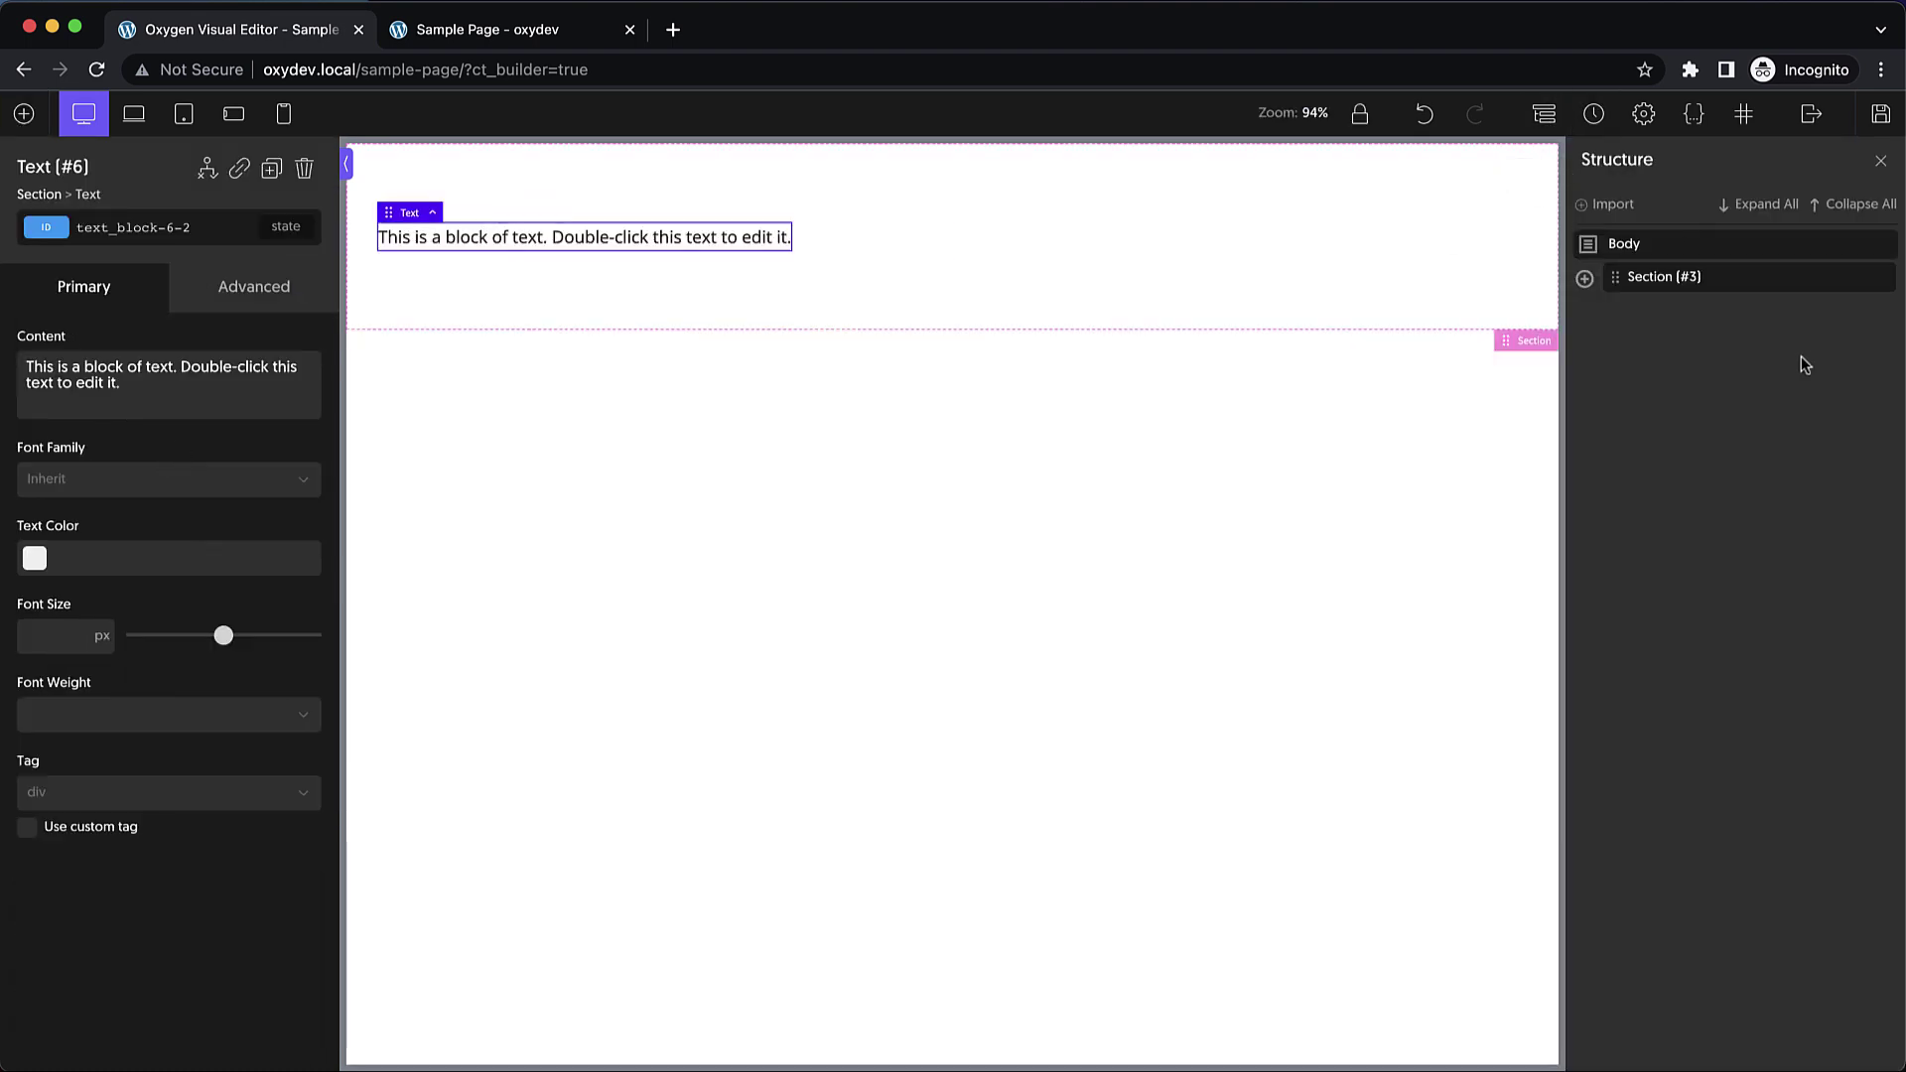
pyautogui.click(1585, 279)
pyautogui.moveTo(1690, 387); pyautogui.dragTo(1691, 341)
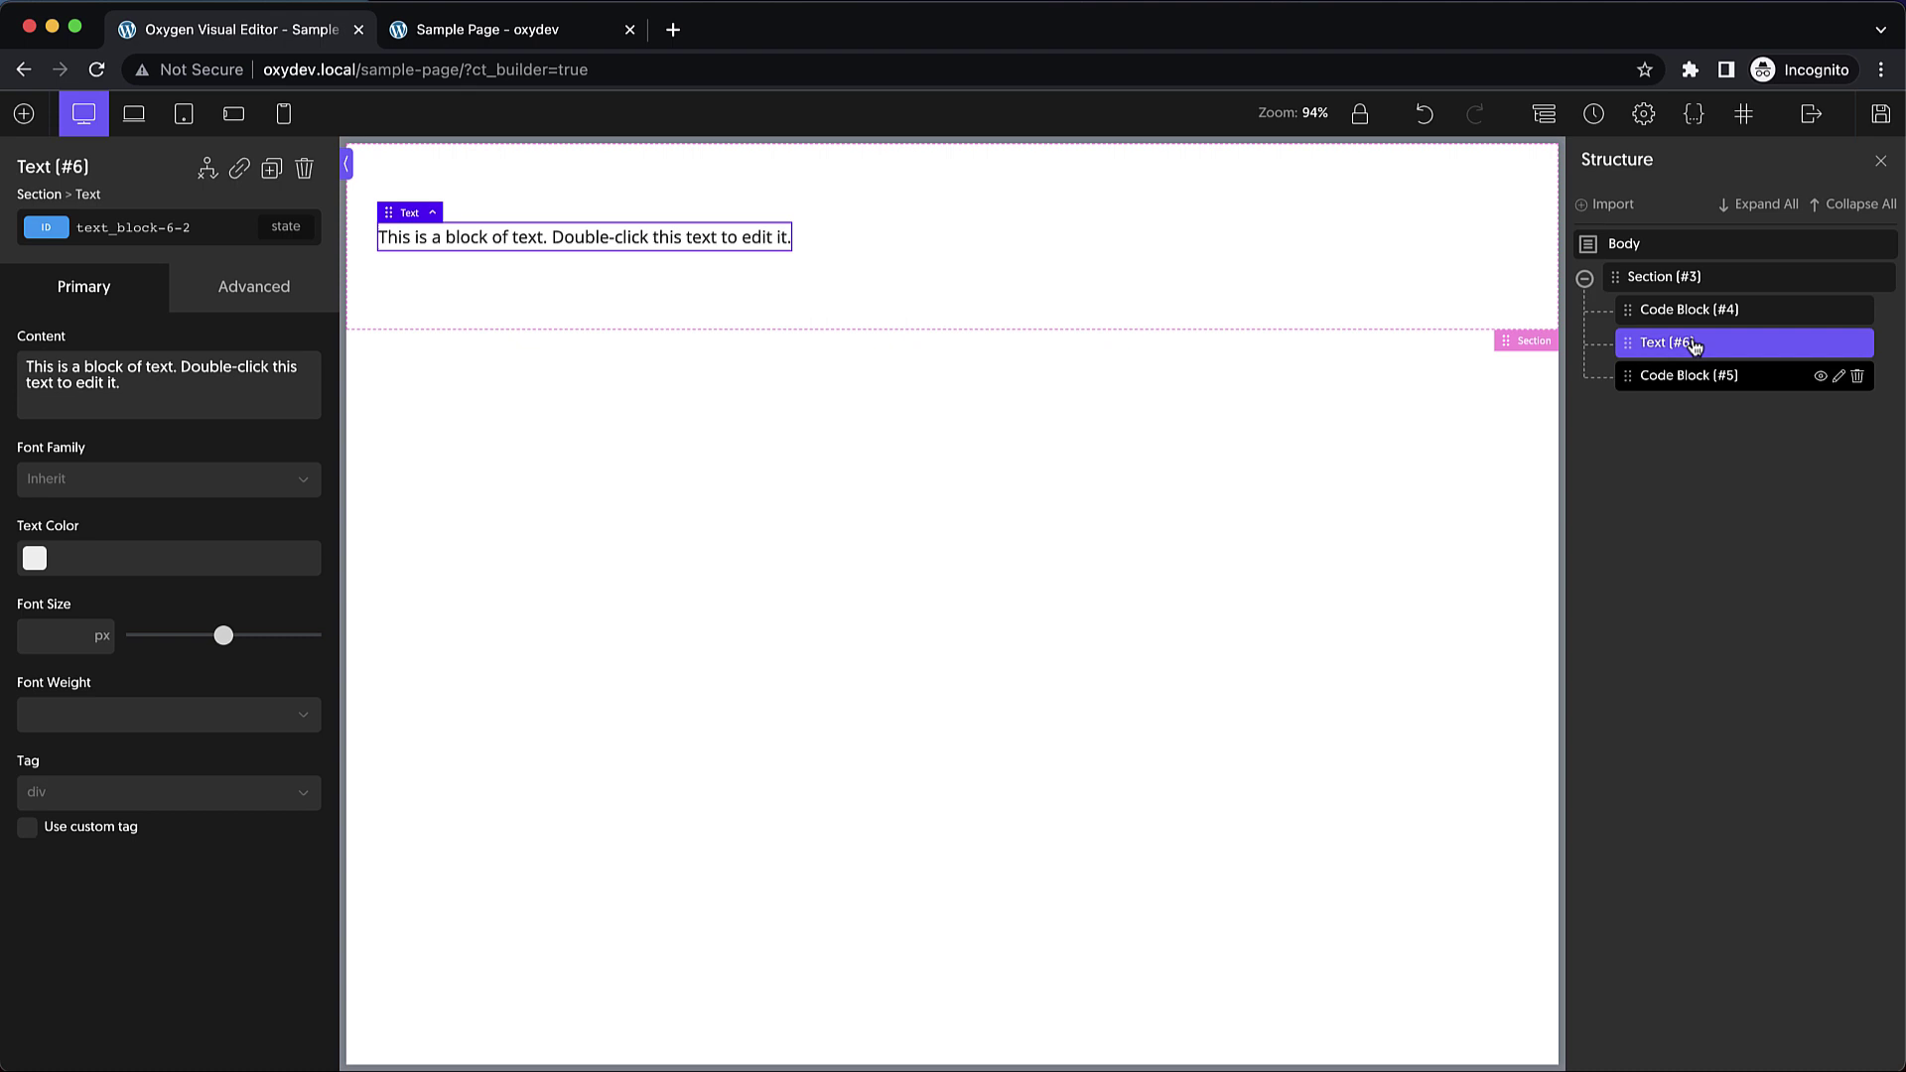
# - Rename Code Block #4 to 'Unwrapped Div Open' and #5 to 'Unwrapped Div Closed'
pyautogui.click(1689, 310)
pyautogui.doubleClick(1688, 309)
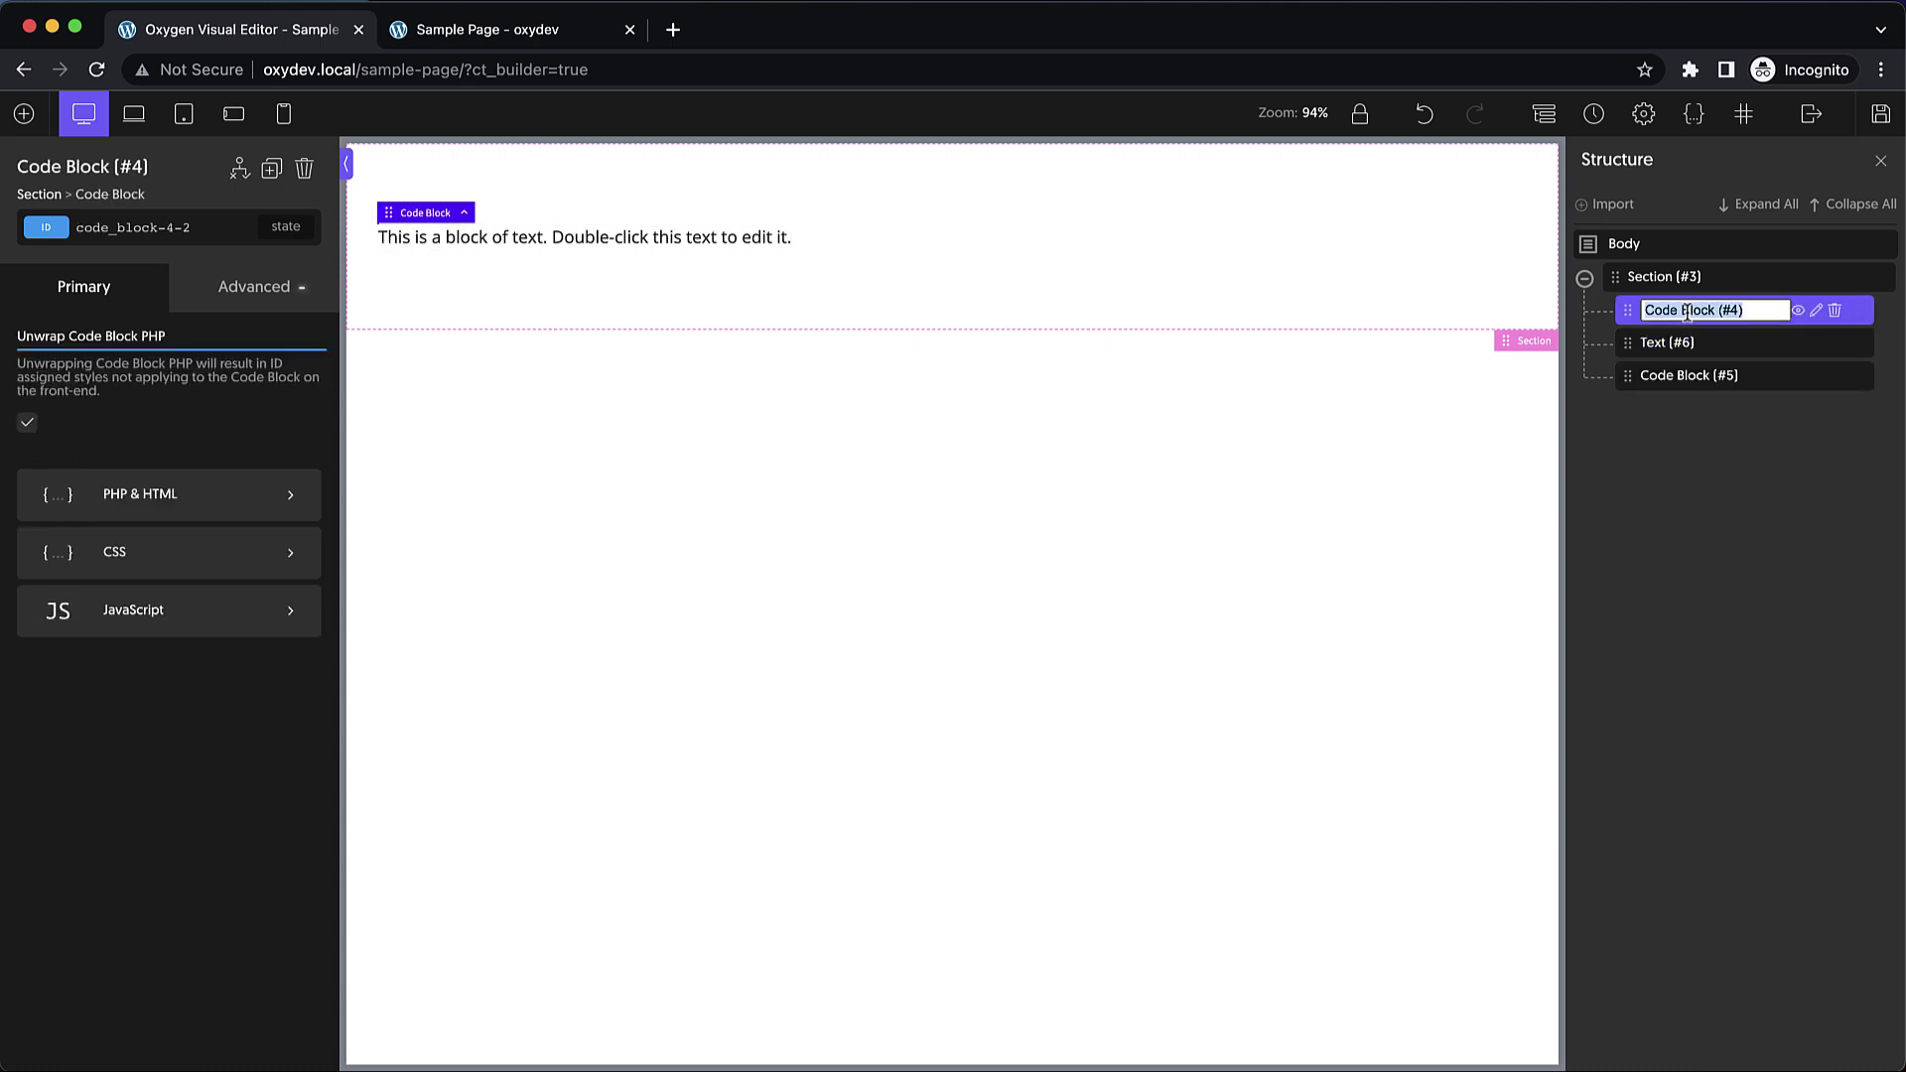
pyautogui.write('Unwrapped D')
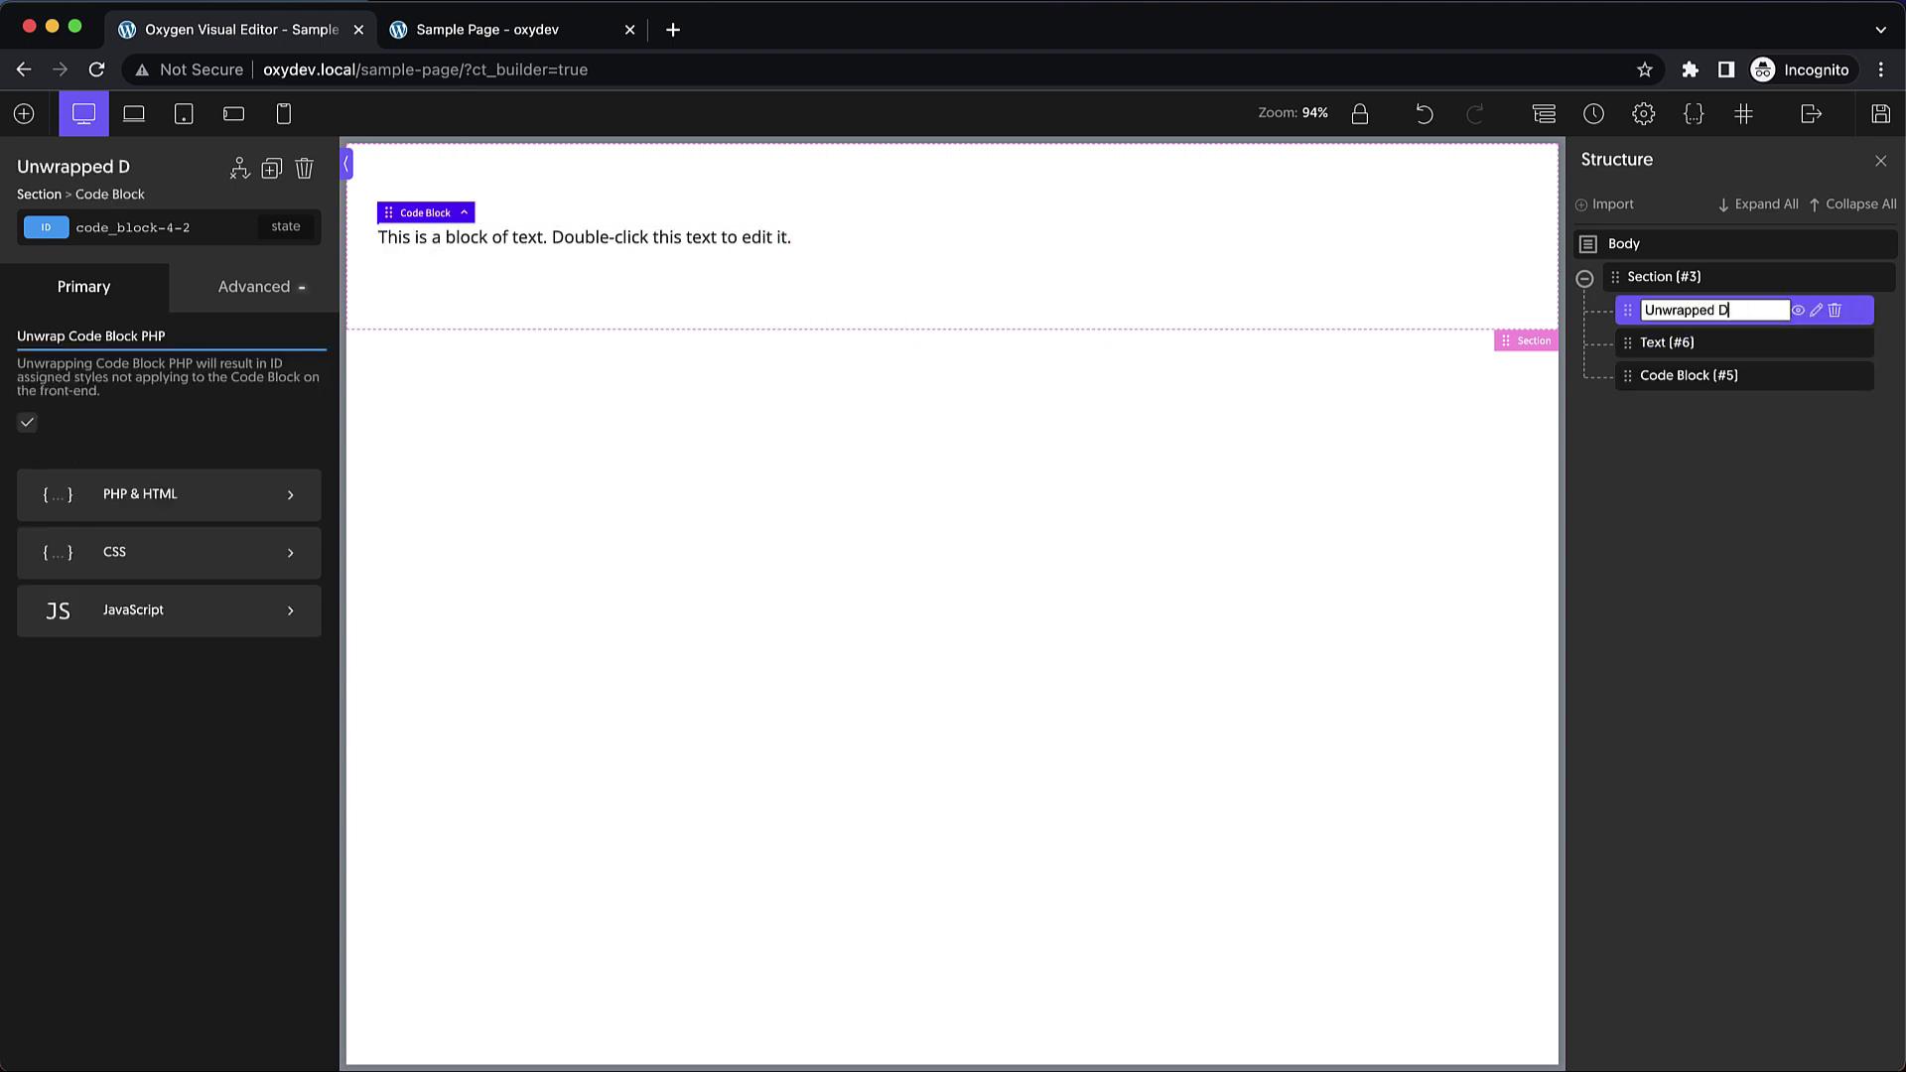
pyautogui.write('iv Open')
pyautogui.click(1693, 375)
pyautogui.doubleClick(1694, 376)
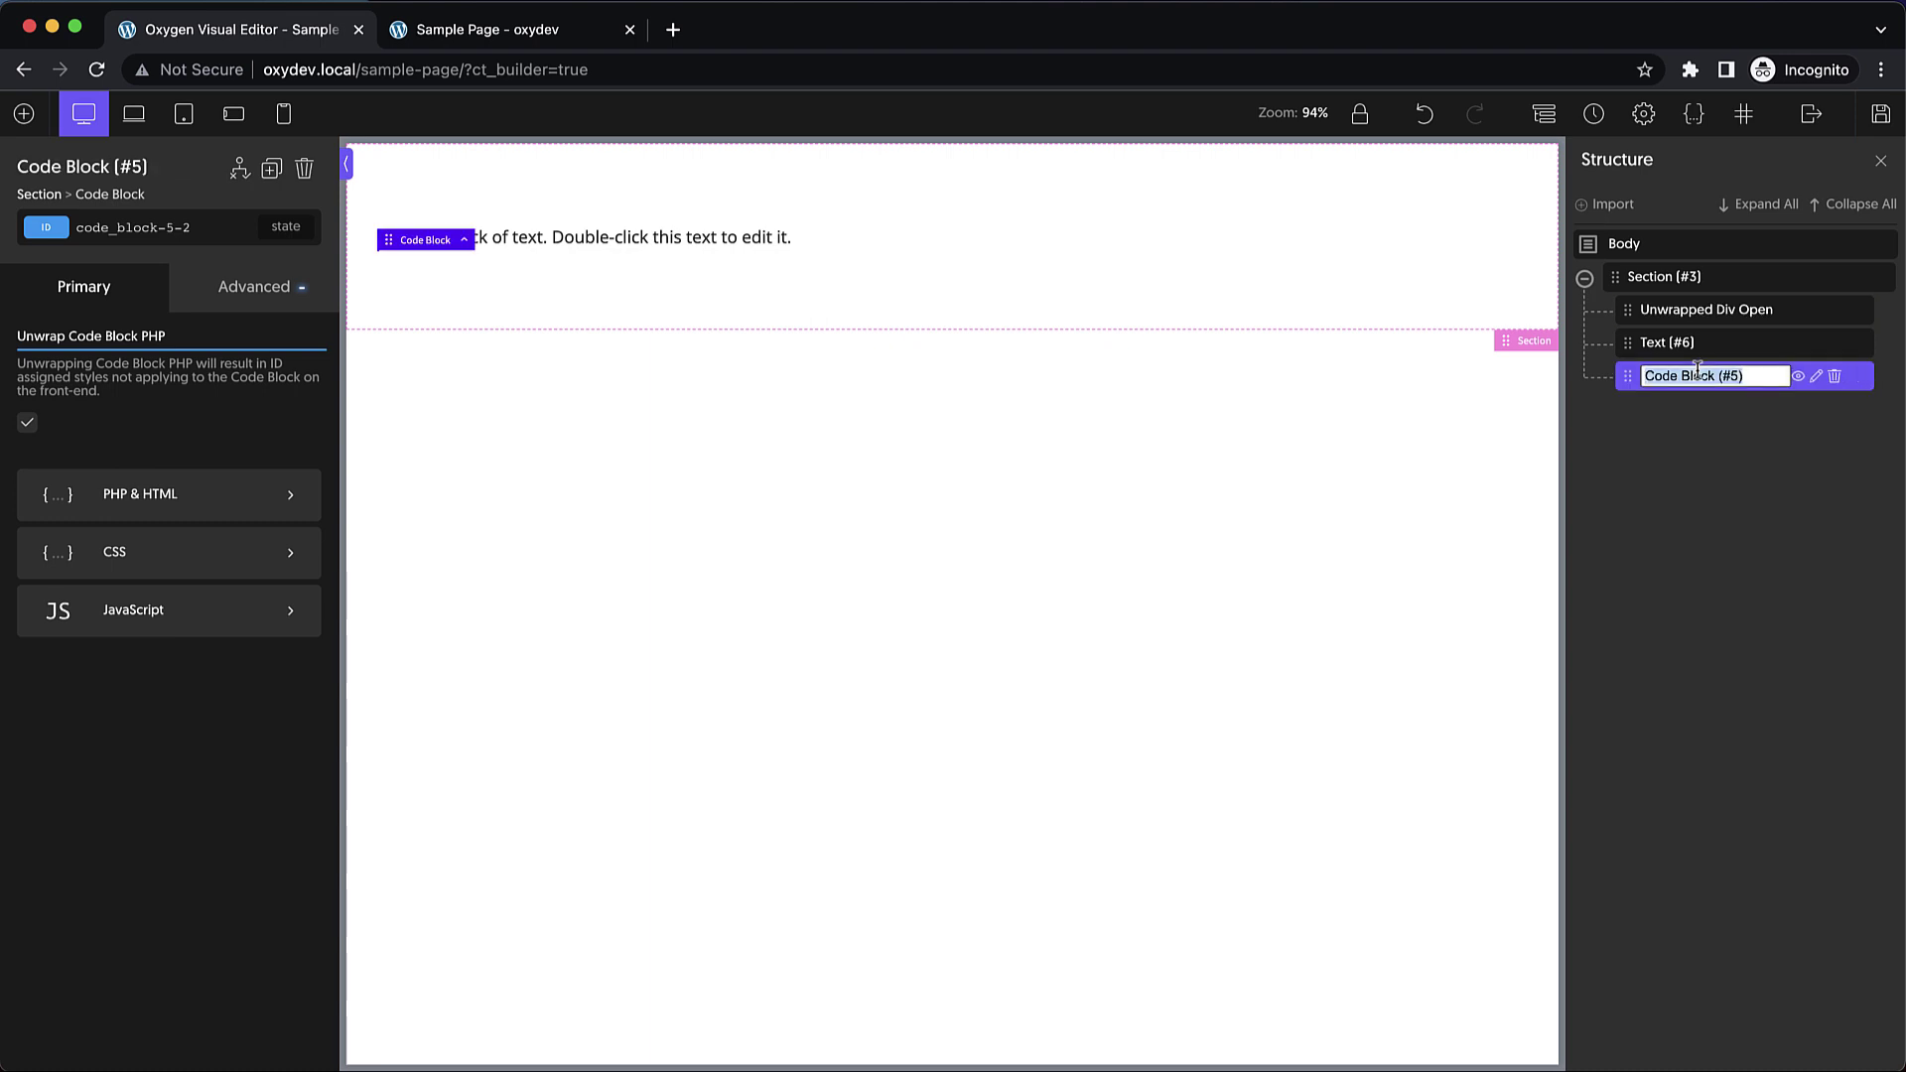
pyautogui.write('Unwrapped Div Cl')
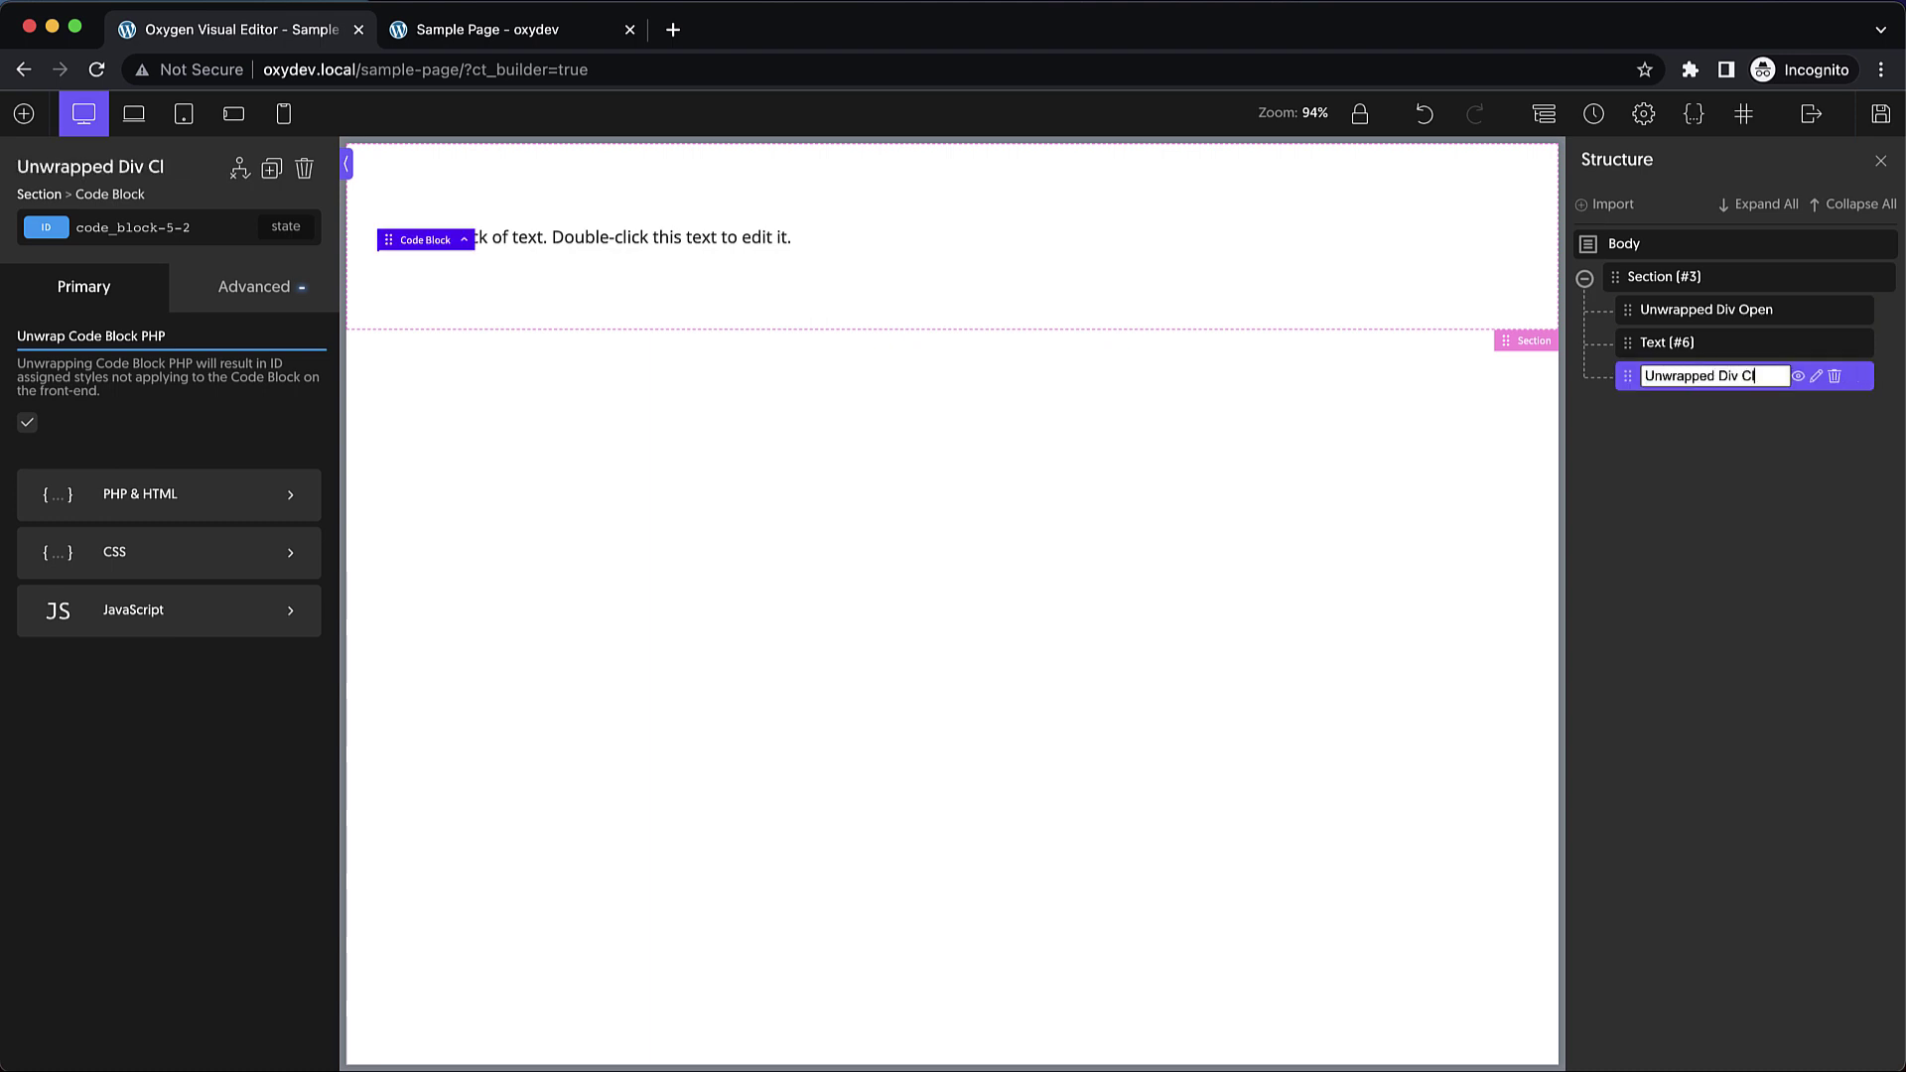
pyautogui.write('osed')
pyautogui.click(1710, 312)
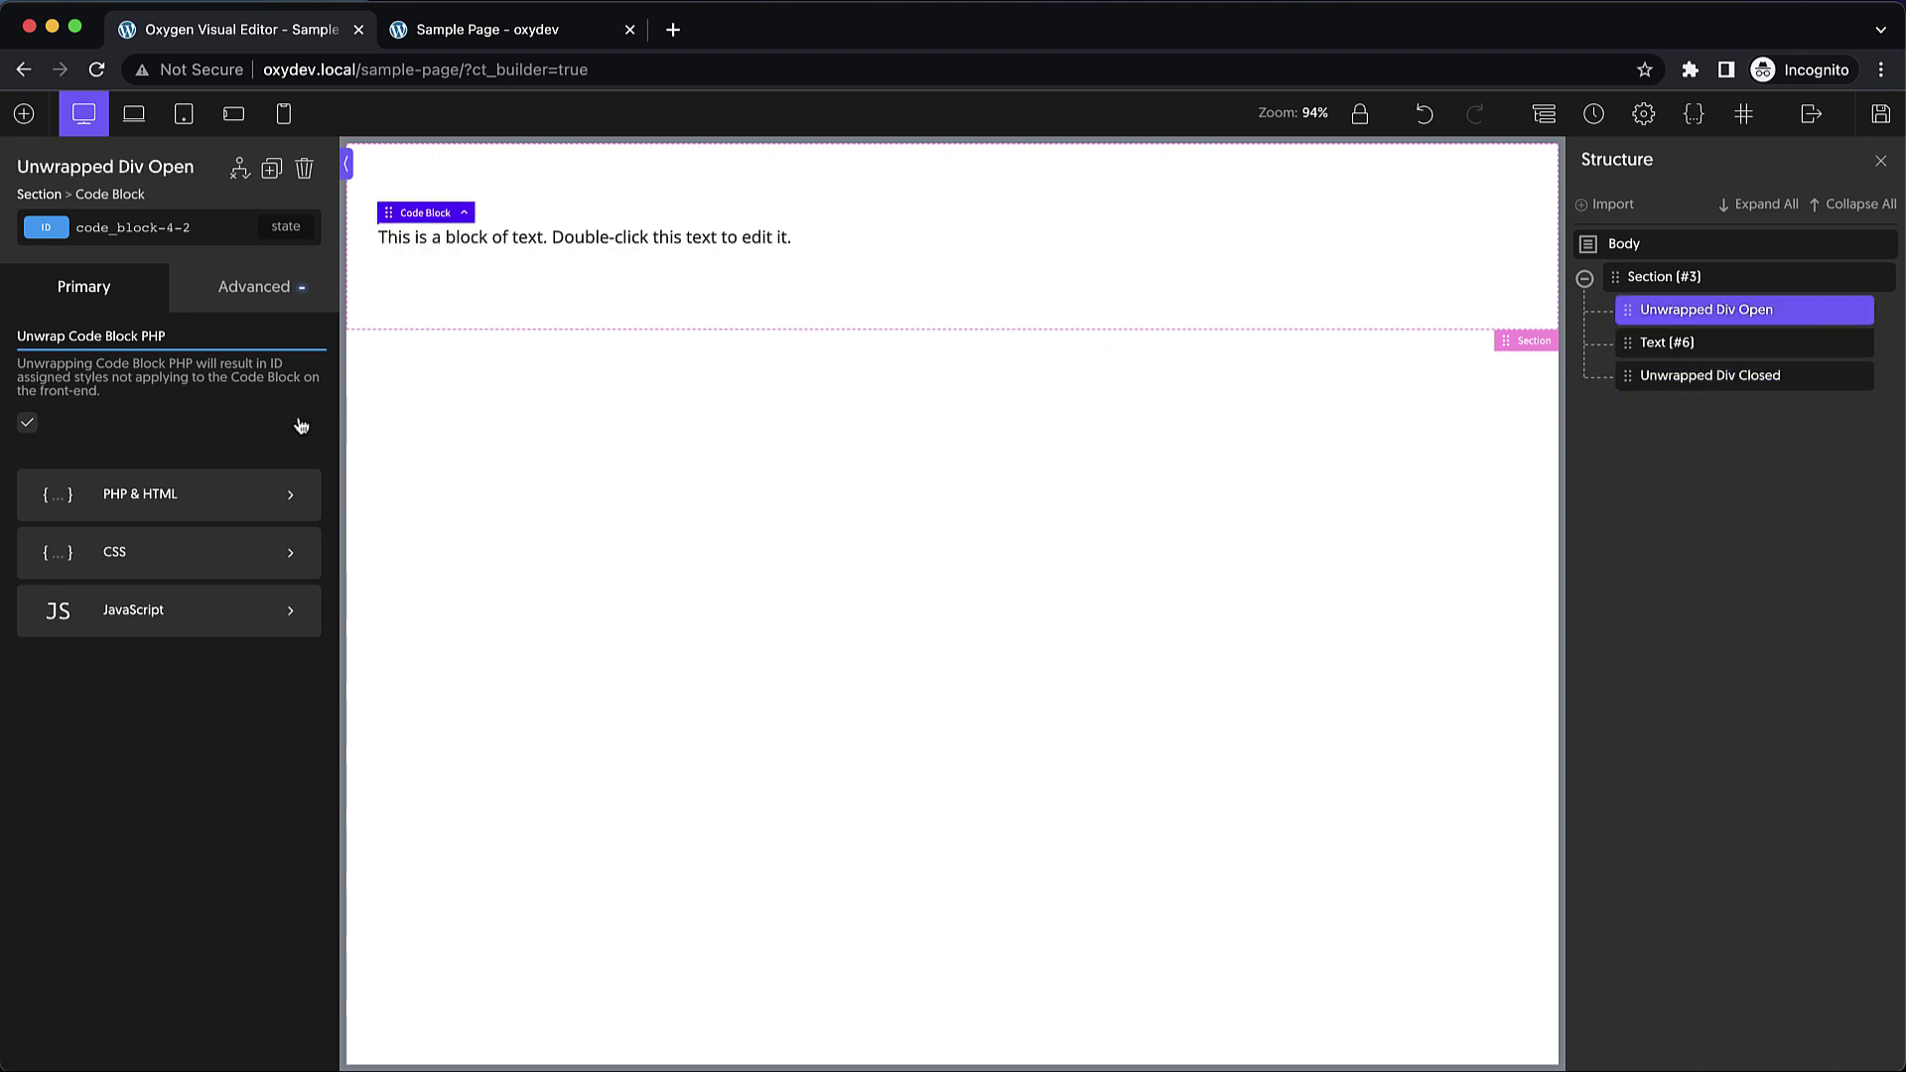
pyautogui.click(220, 570)
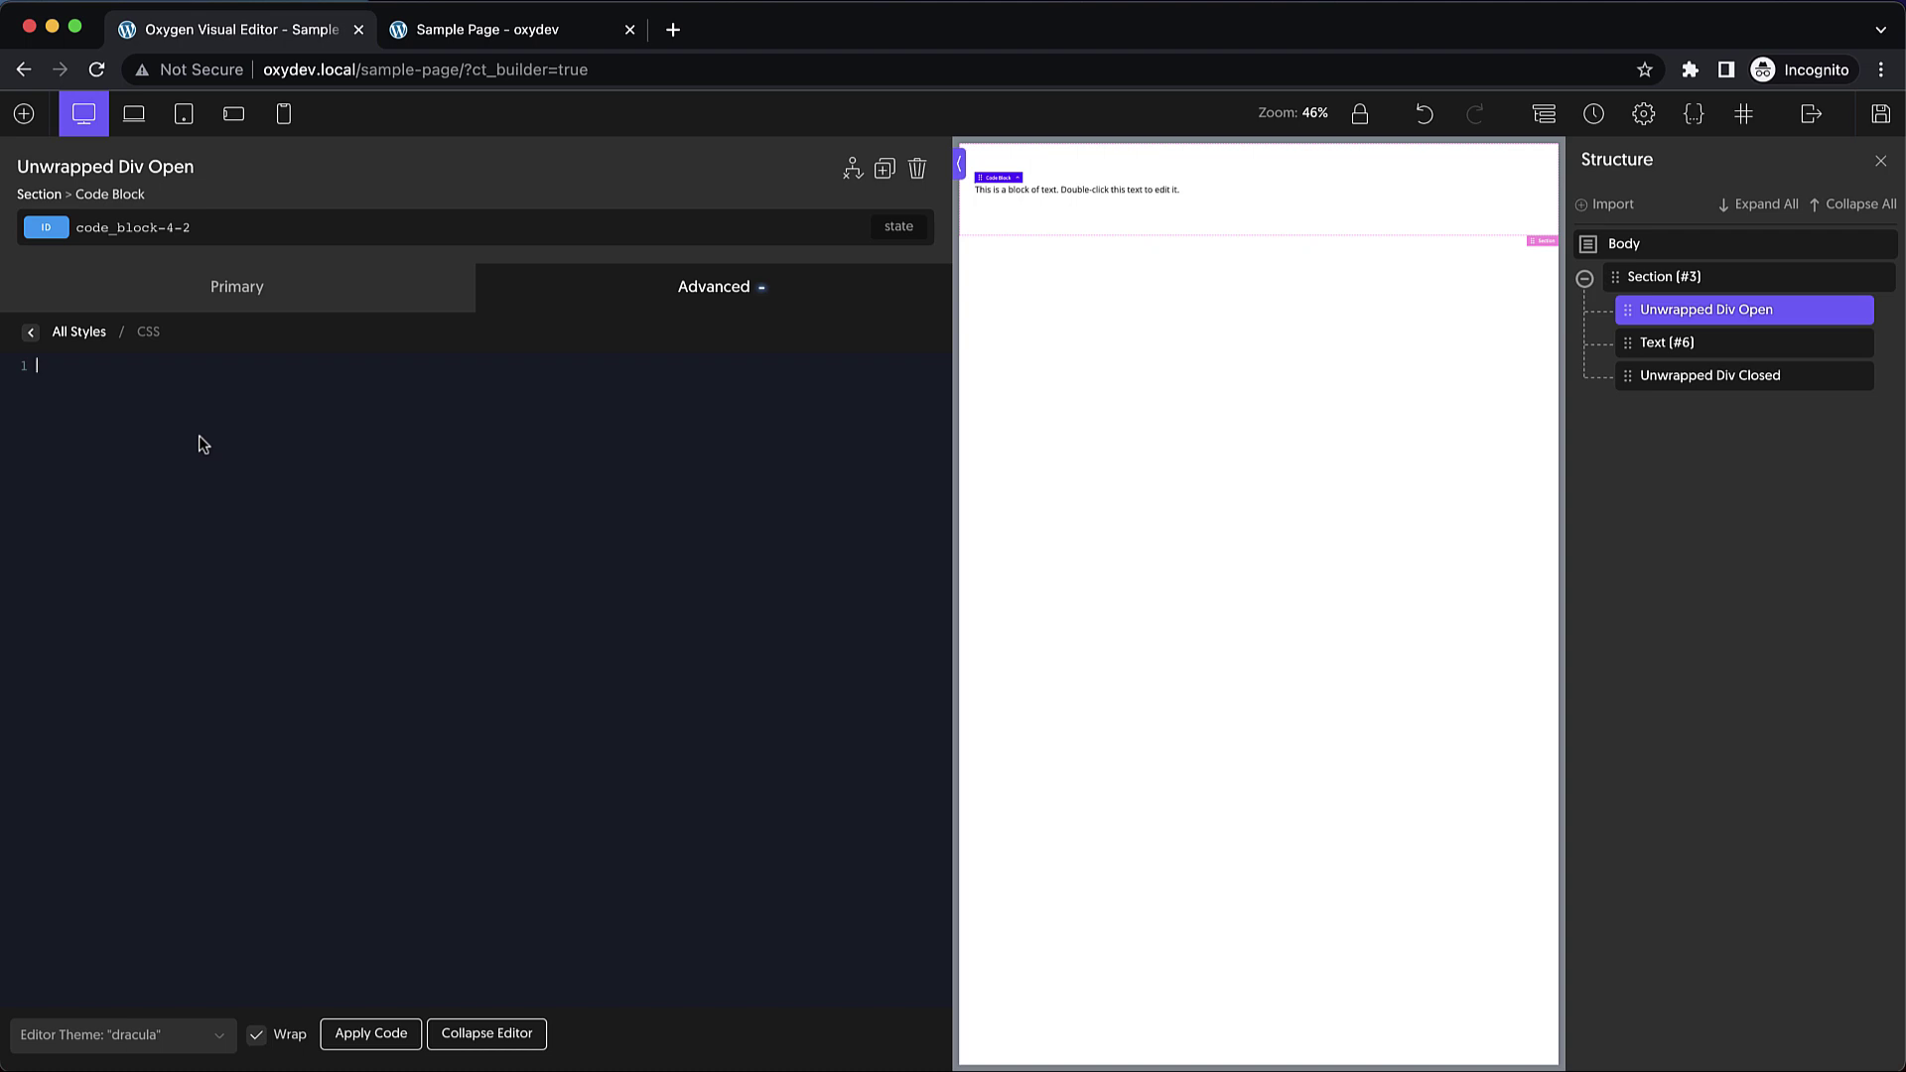
pyautogui.write('.unwrapped')
pyautogui.write(' {')
# - Write the .unwrapped rule with padding: 32px and border: 1px solid black, then save
pyautogui.press('Return')
pyautogui.write('padding: 32px;')
pyautogui.press('Return')
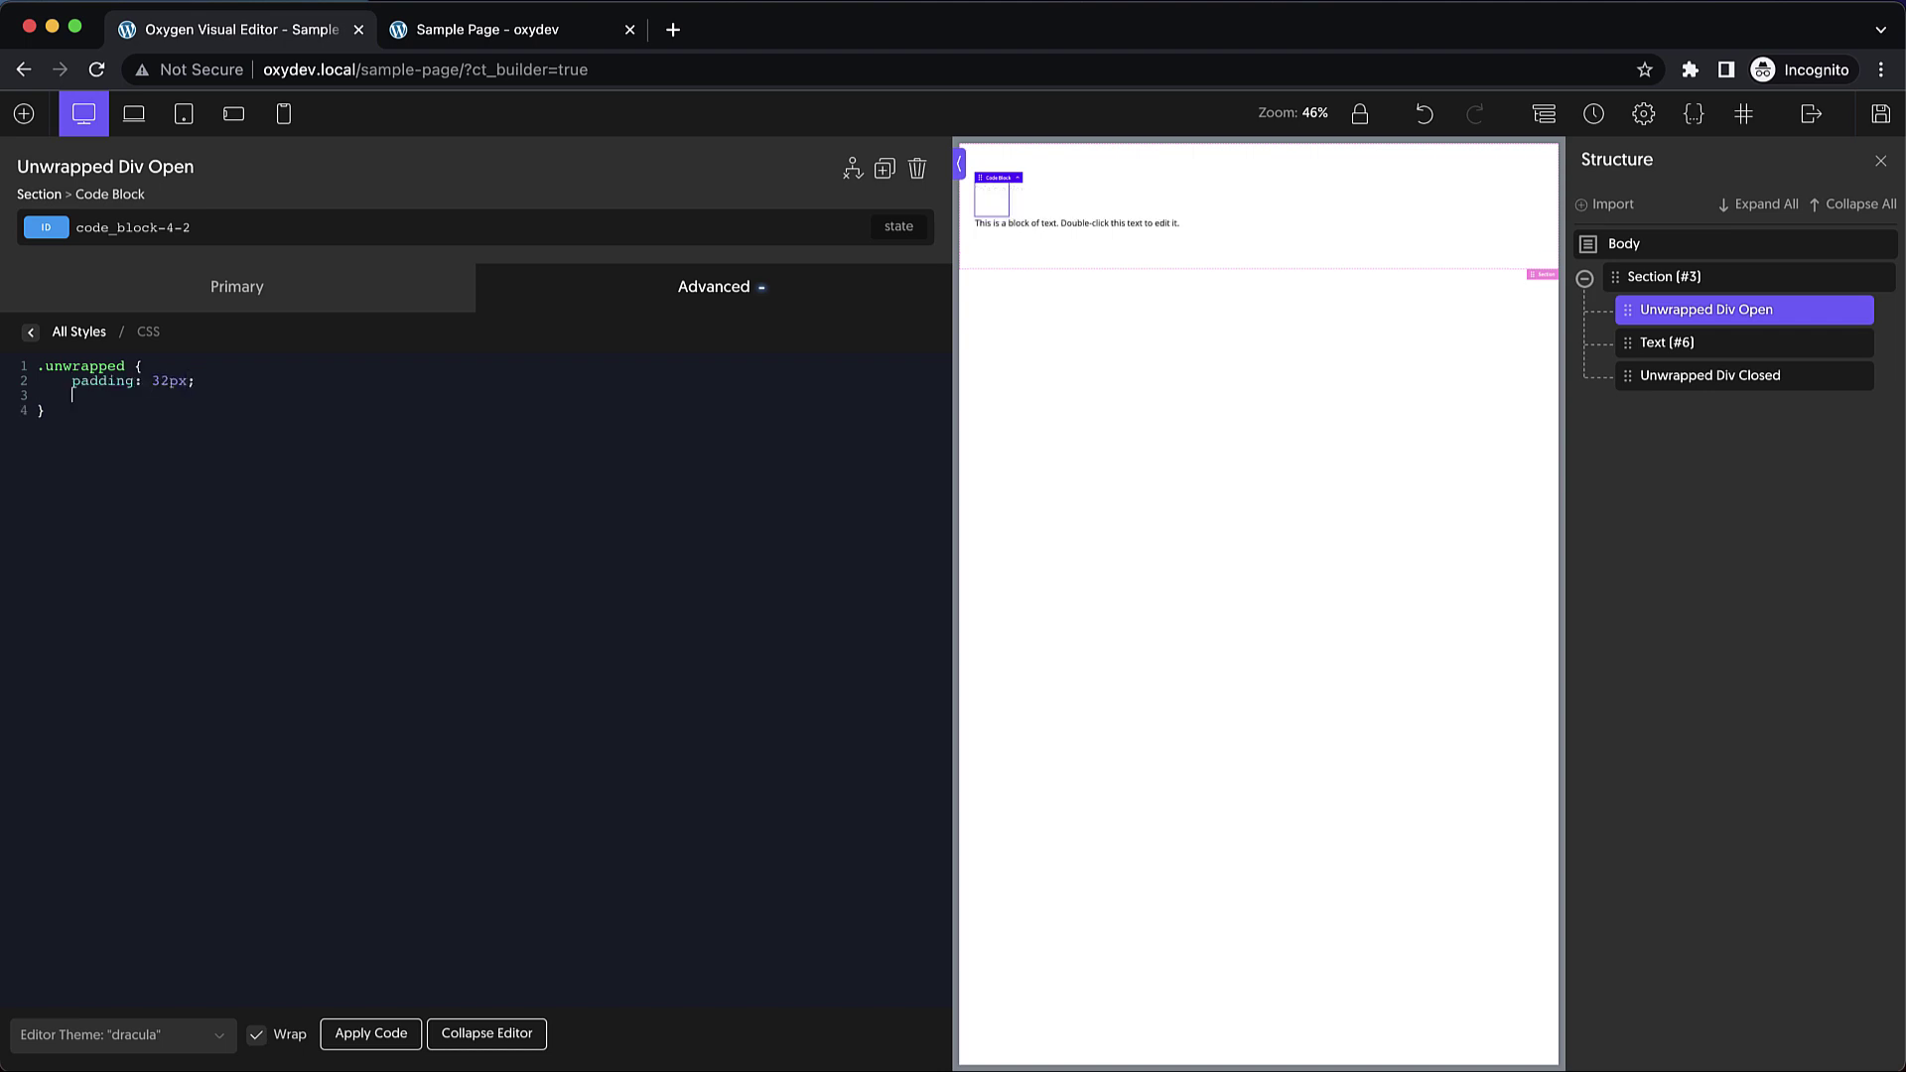
pyautogui.write('border: 1')
pyautogui.write('px solid black;')
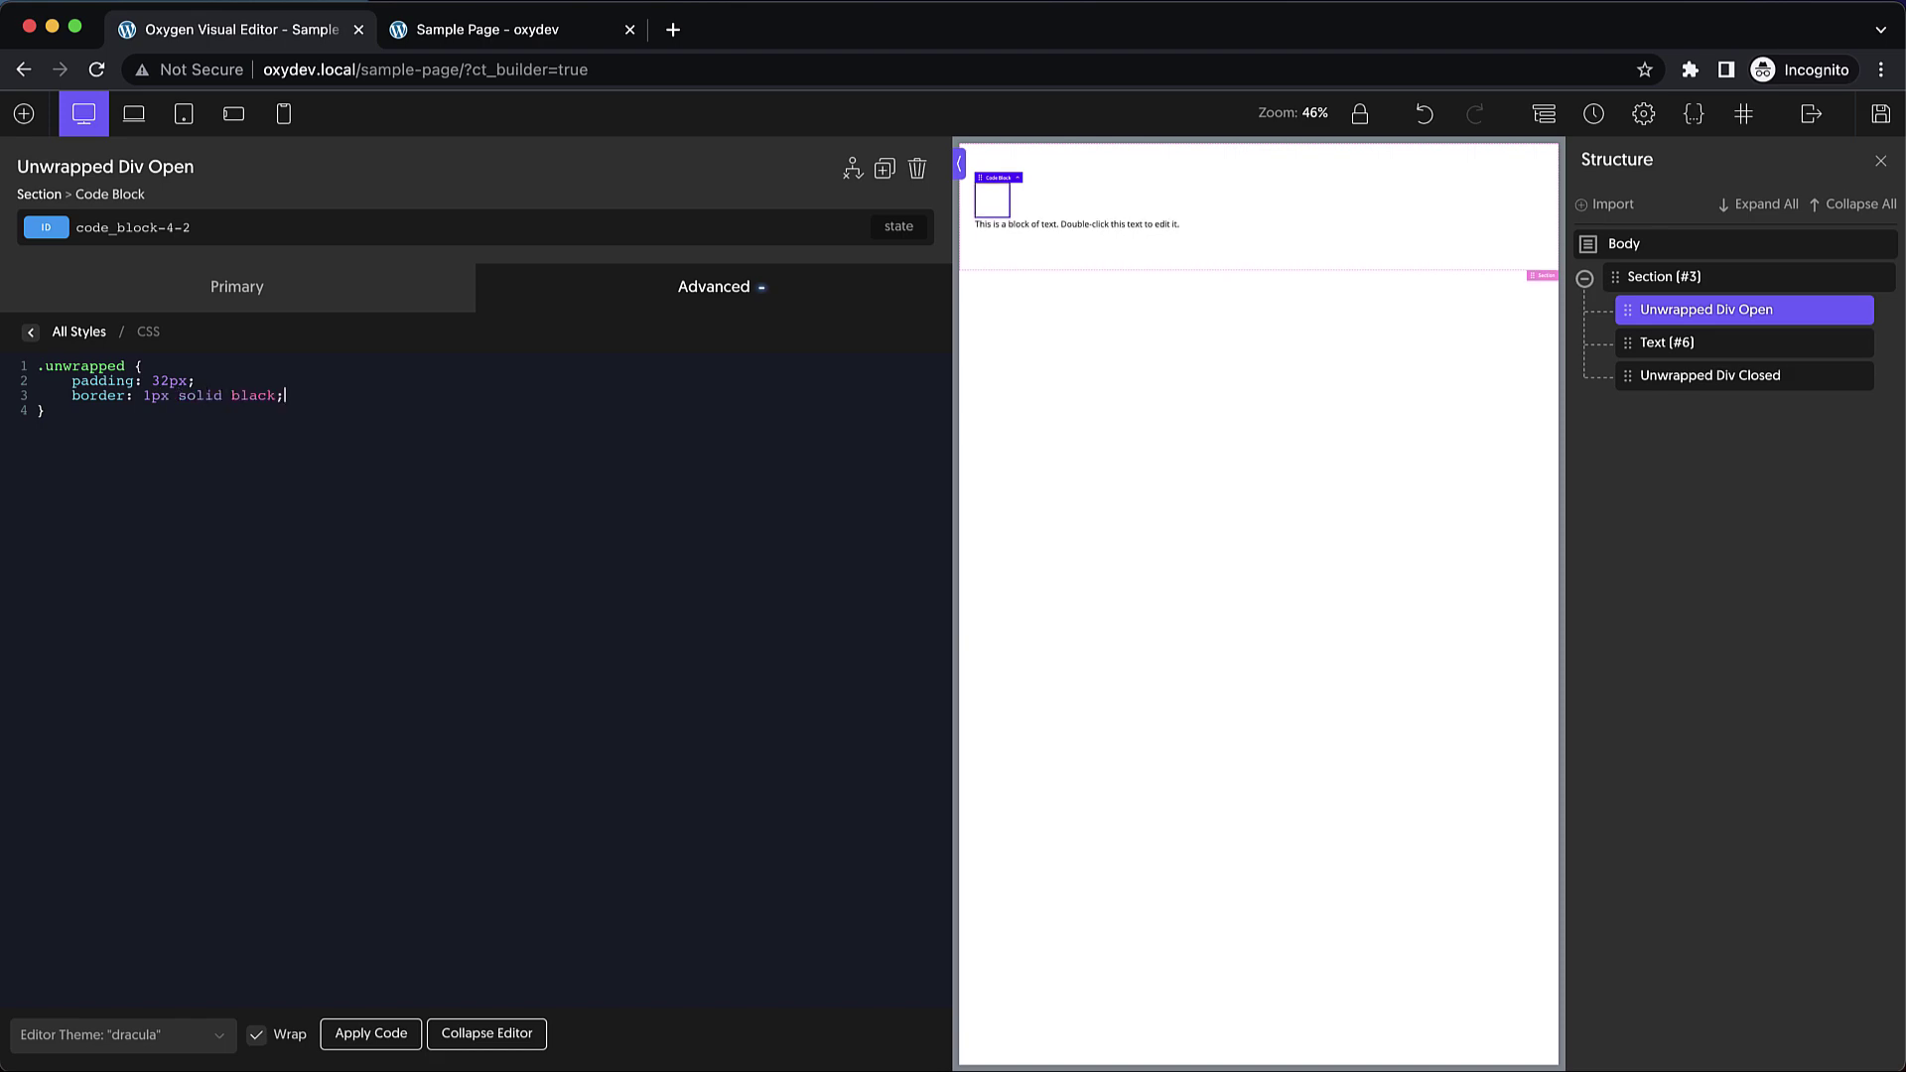
pyautogui.click(1880, 114)
# - Reload the live page, inspect div.unwrapped's padding and border, then return to the builder
pyautogui.click(530, 32)
pyautogui.press('super+r')
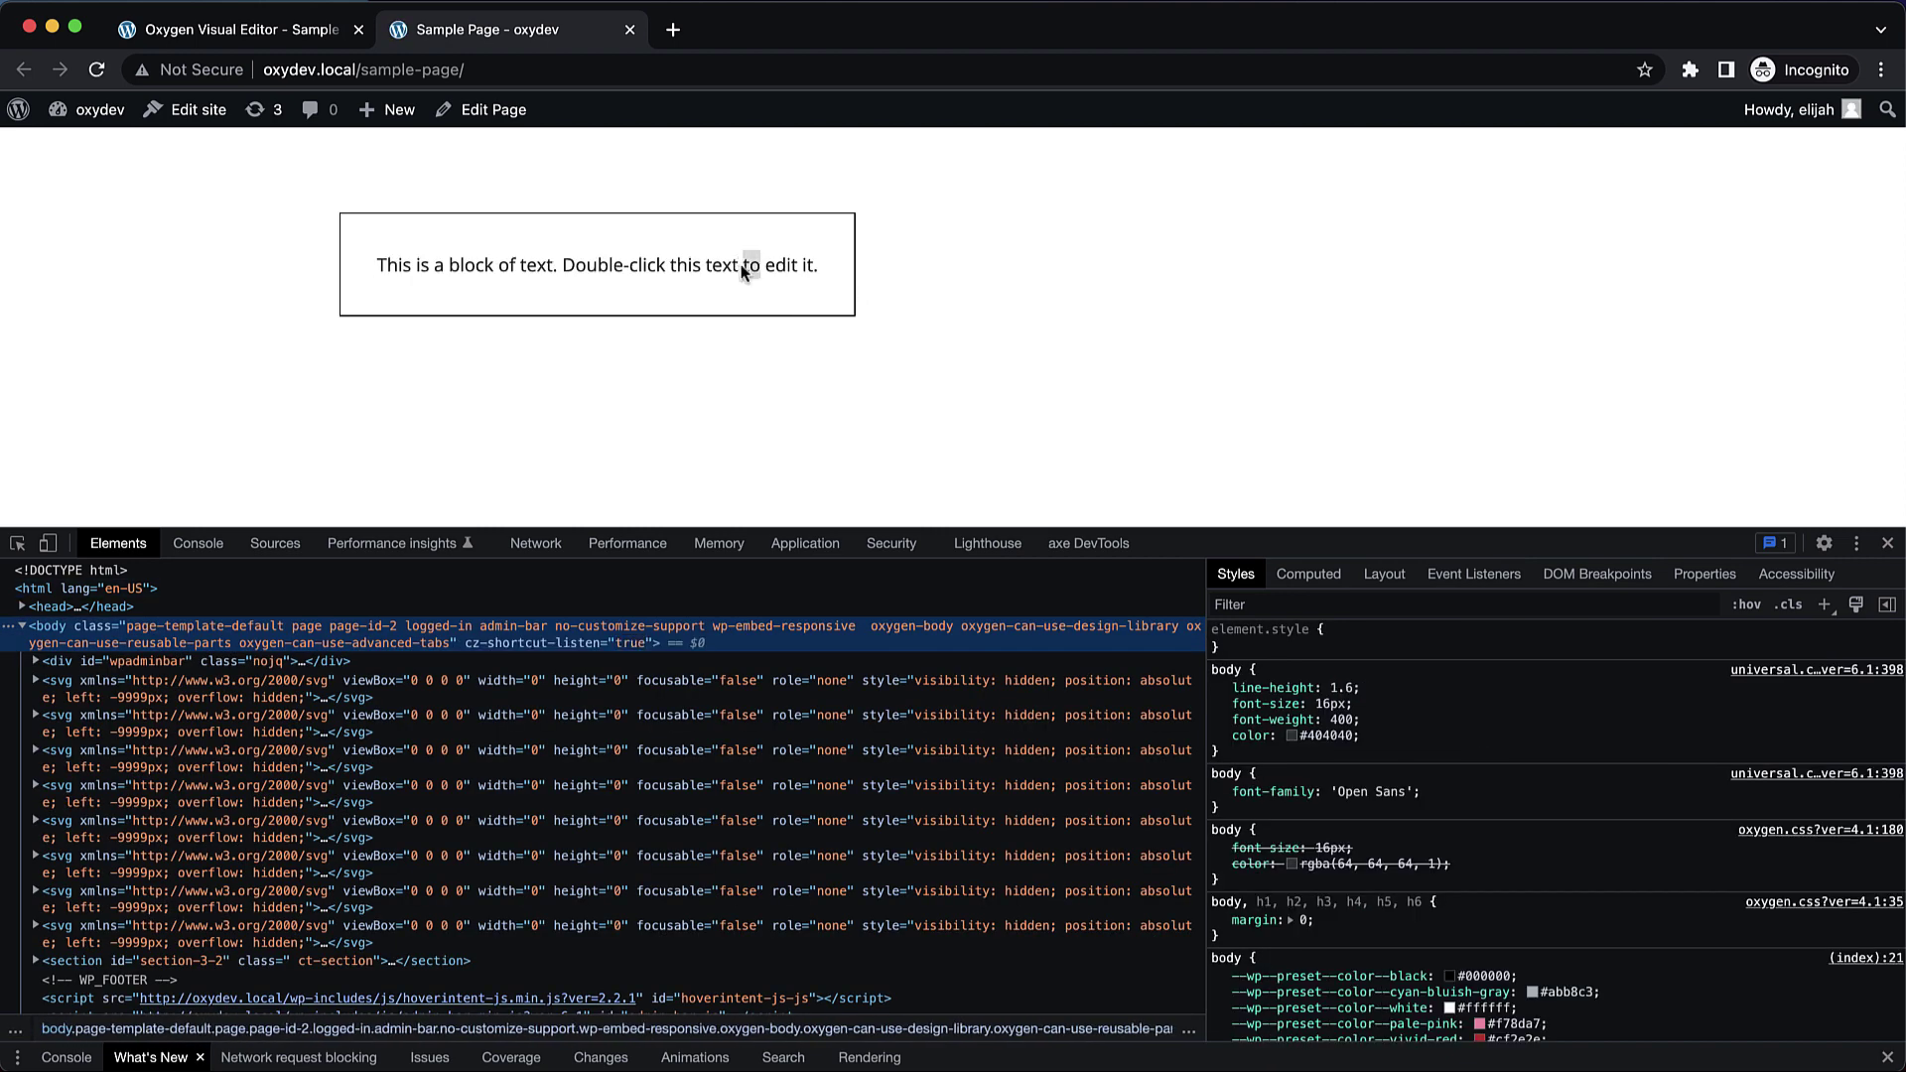
pyautogui.rightClick(748, 266)
pyautogui.click(798, 435)
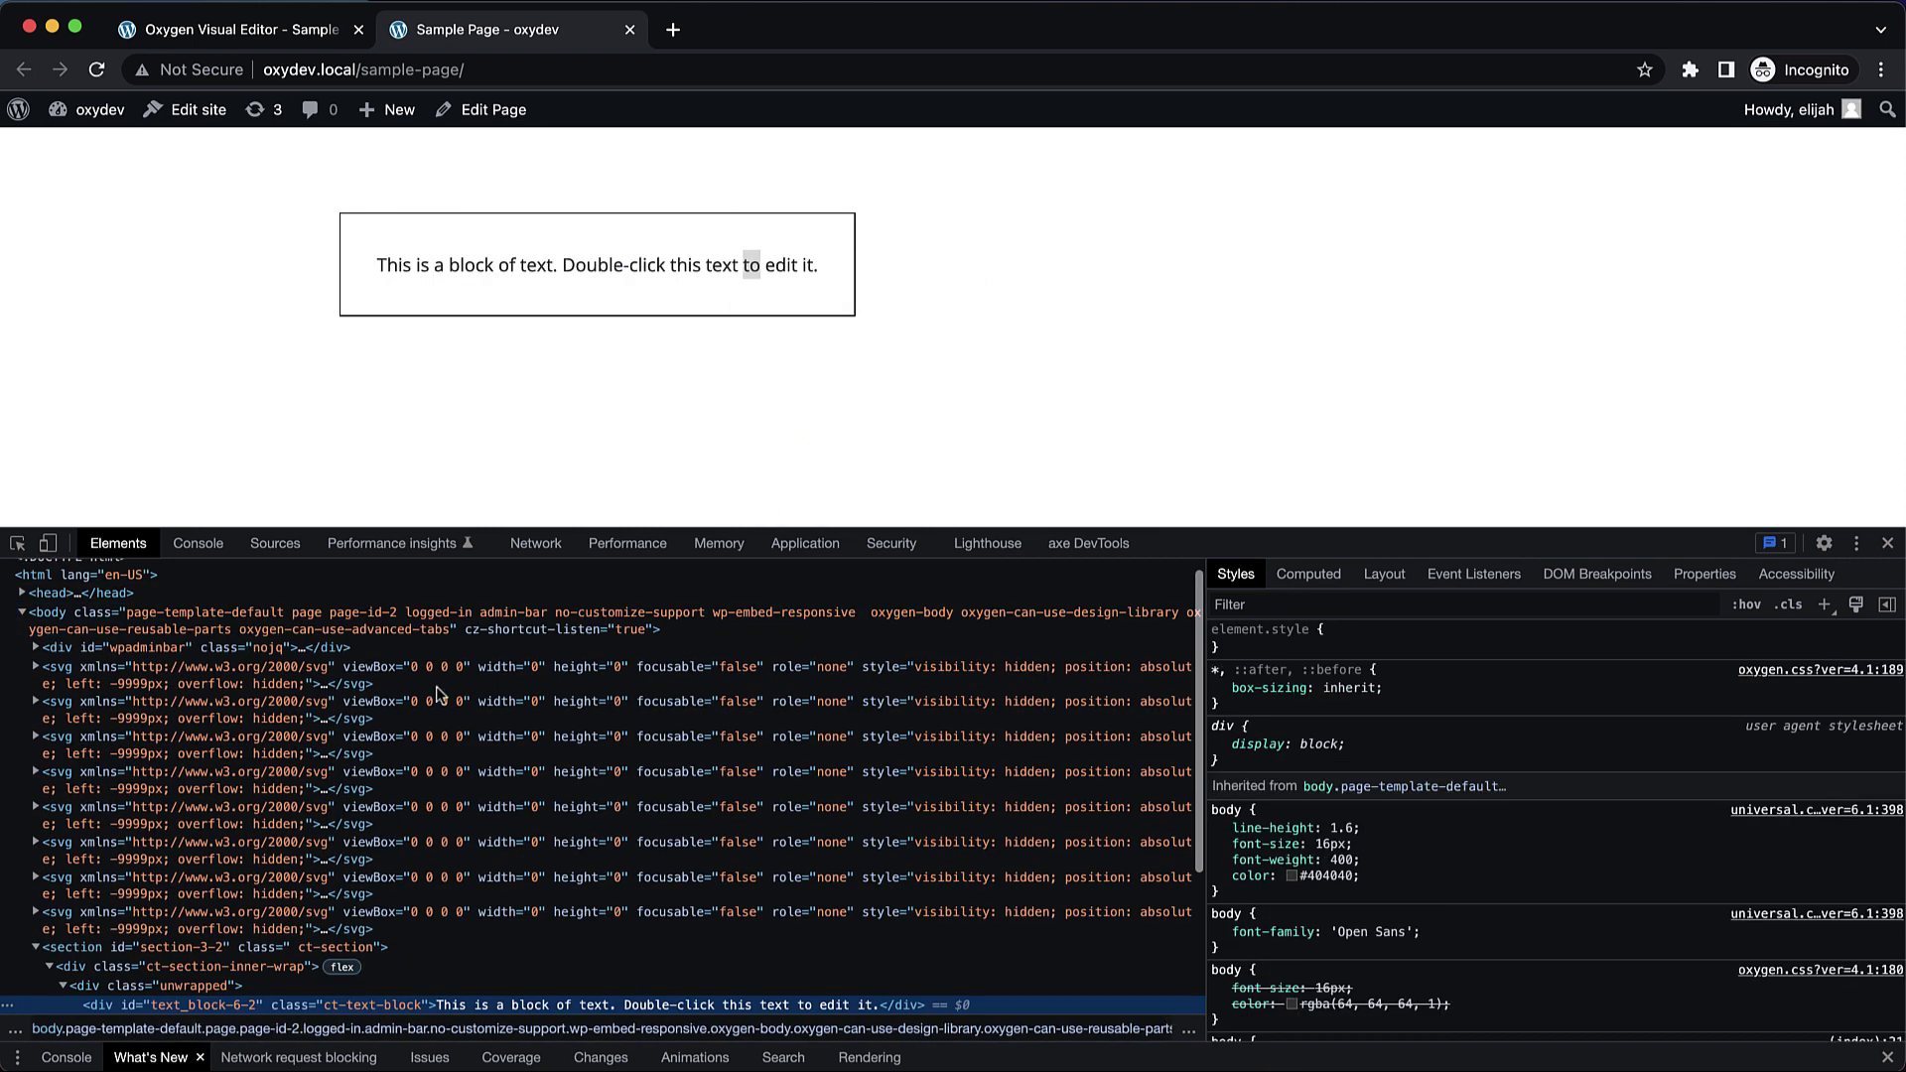
pyautogui.scroll(-2, 345, 917)
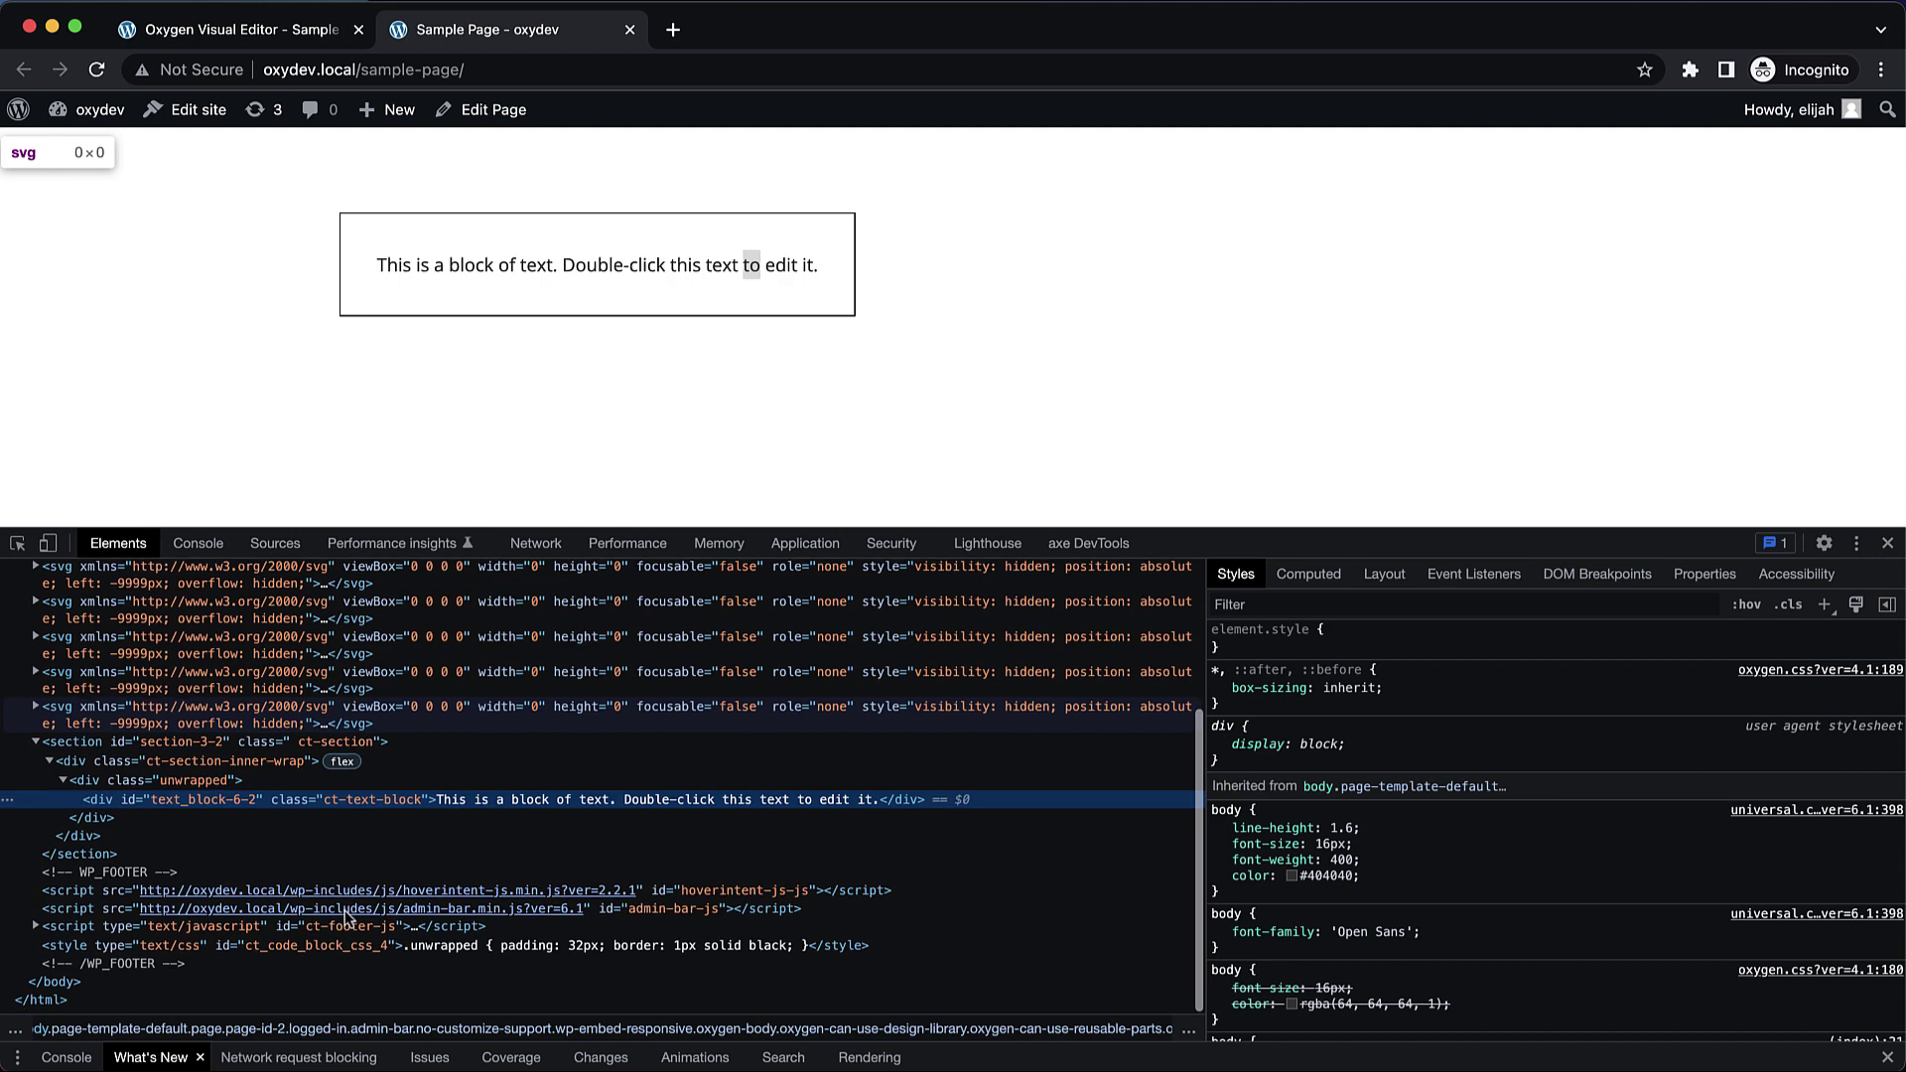
pyautogui.click(174, 781)
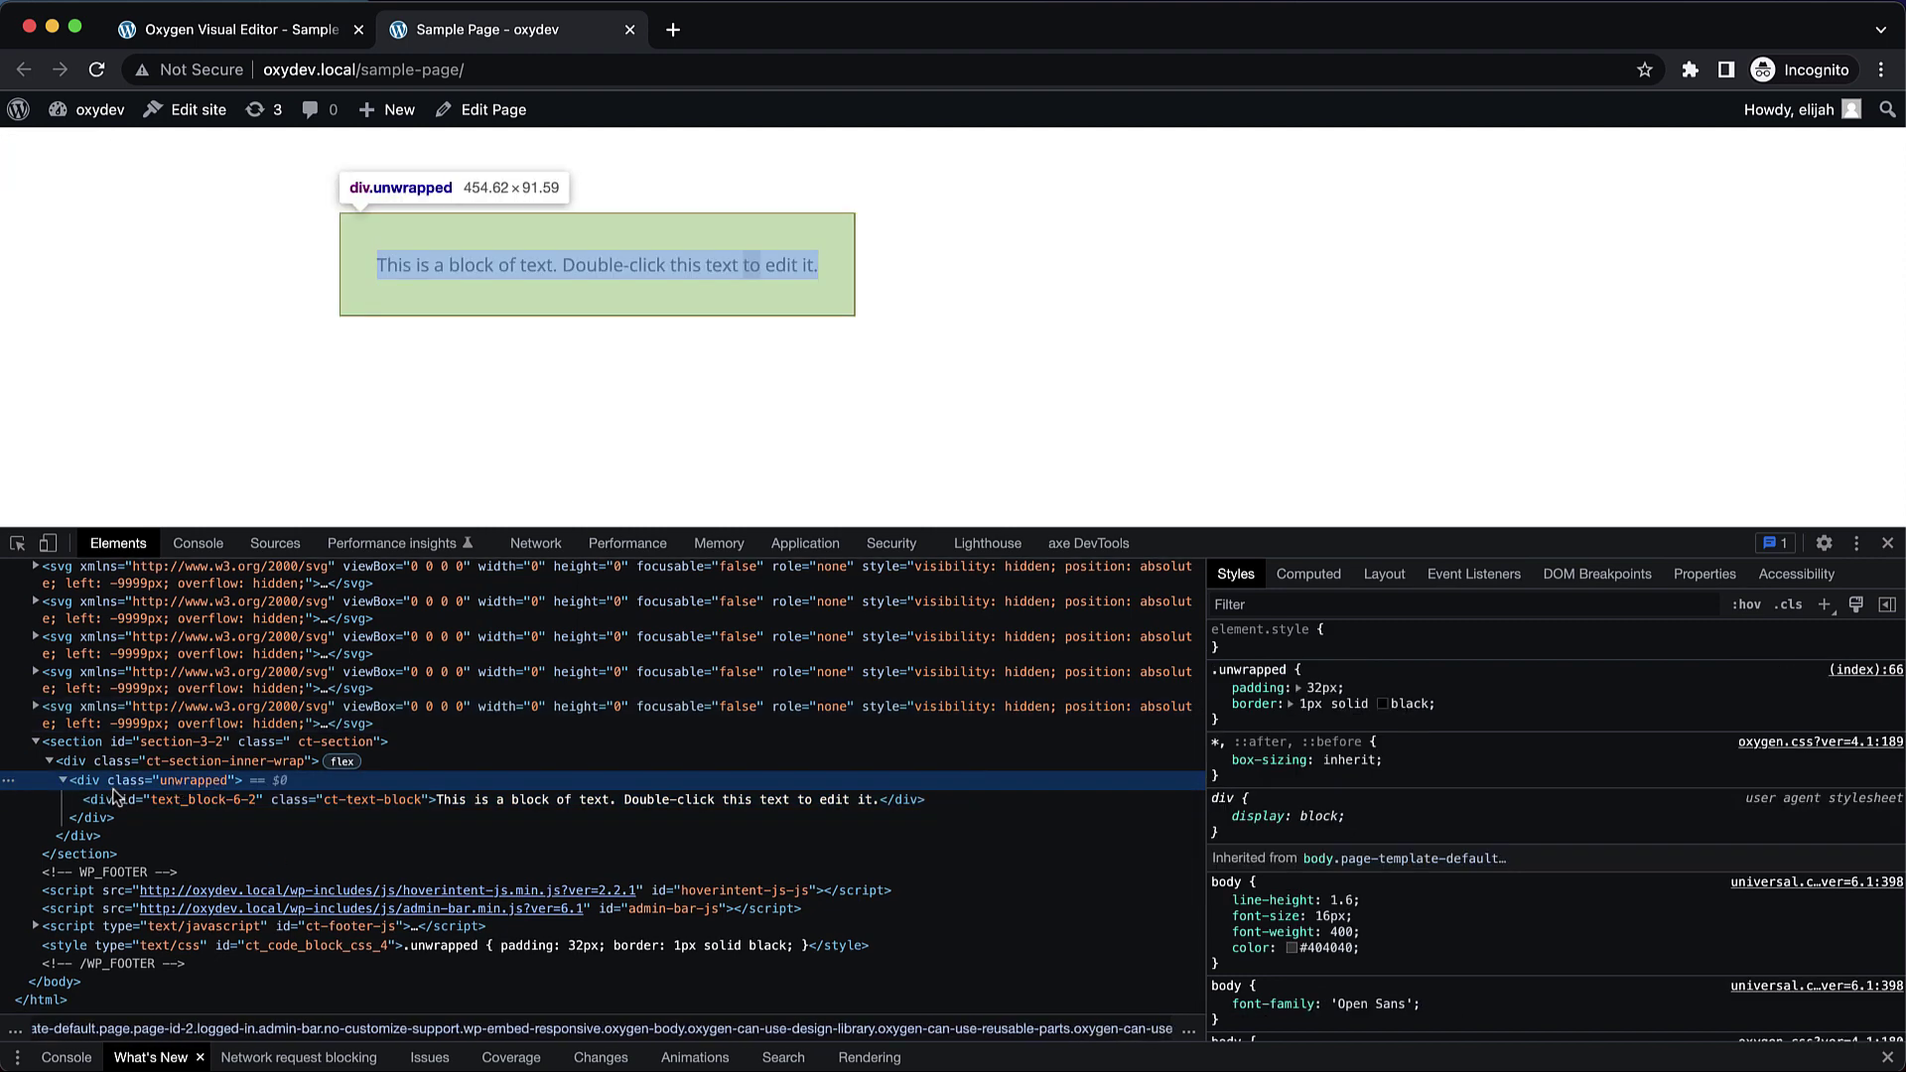
pyautogui.click(132, 802)
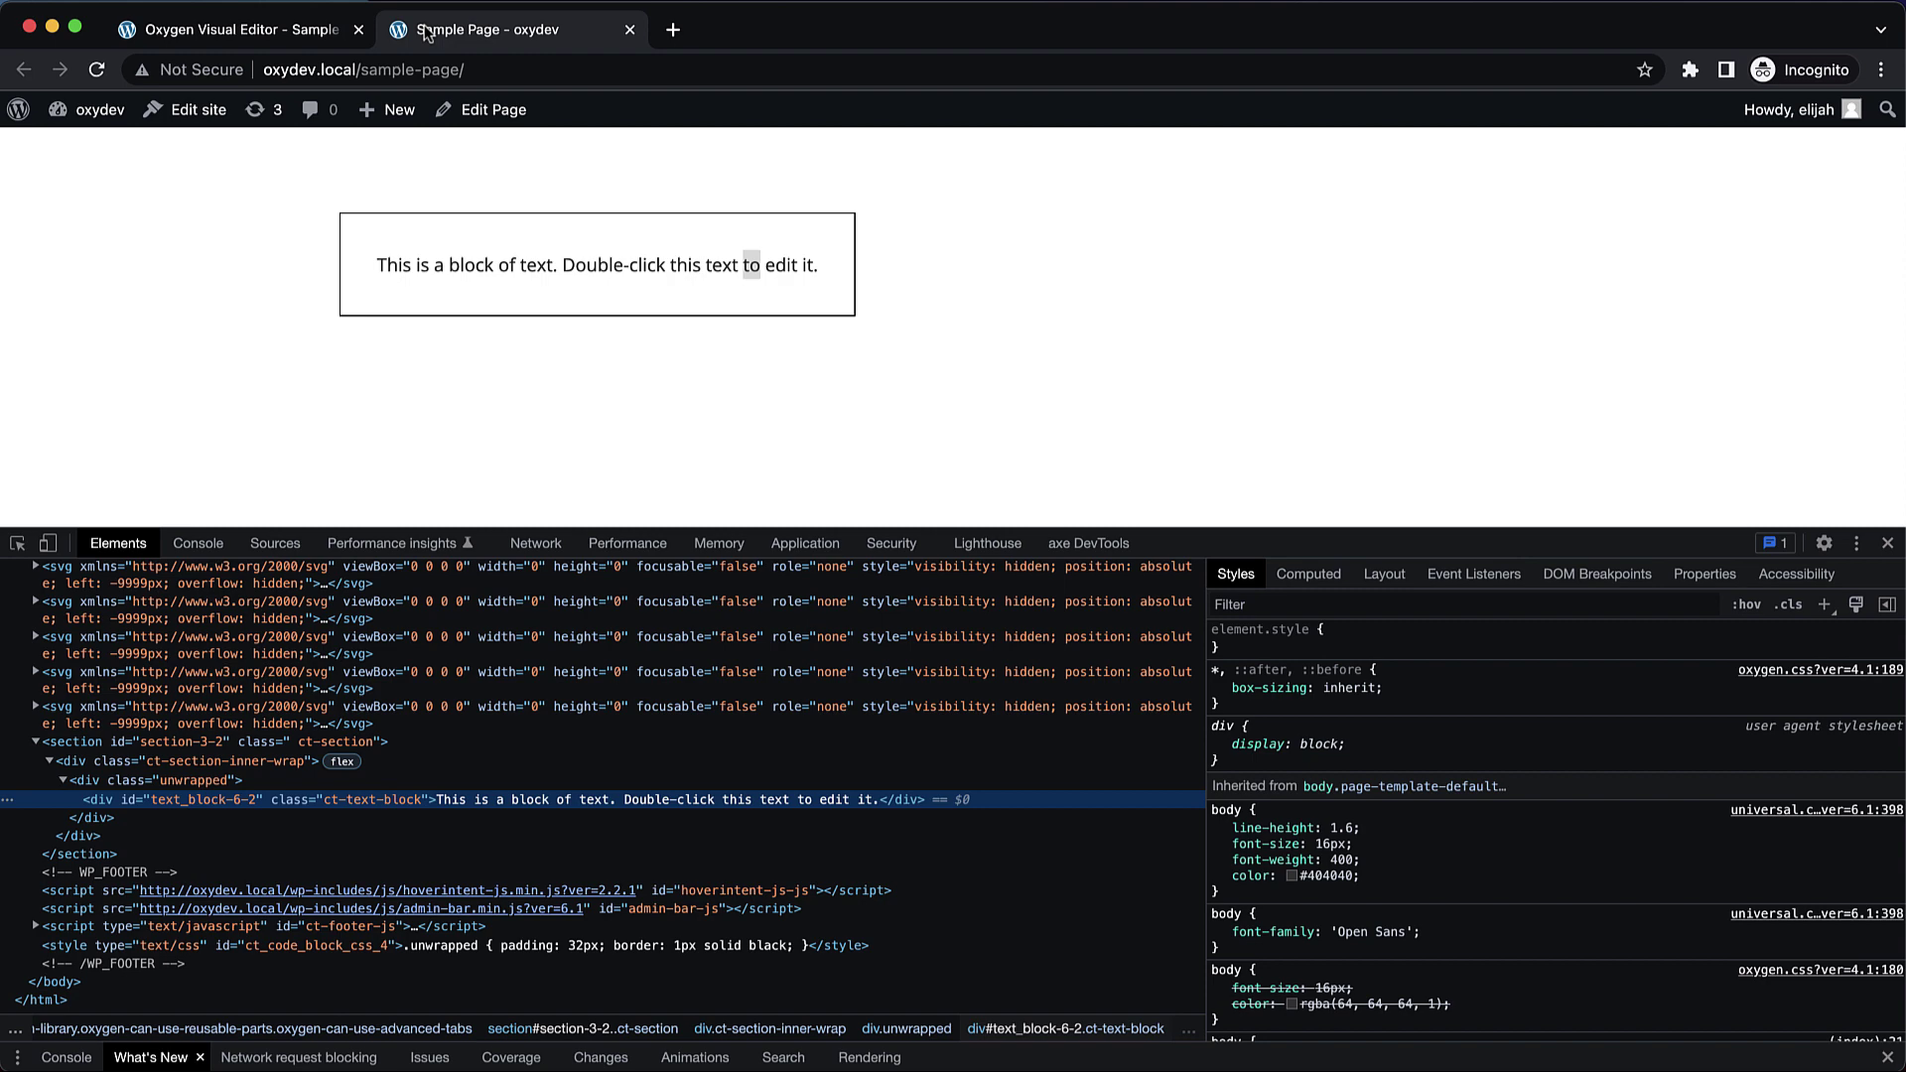
pyautogui.click(267, 26)
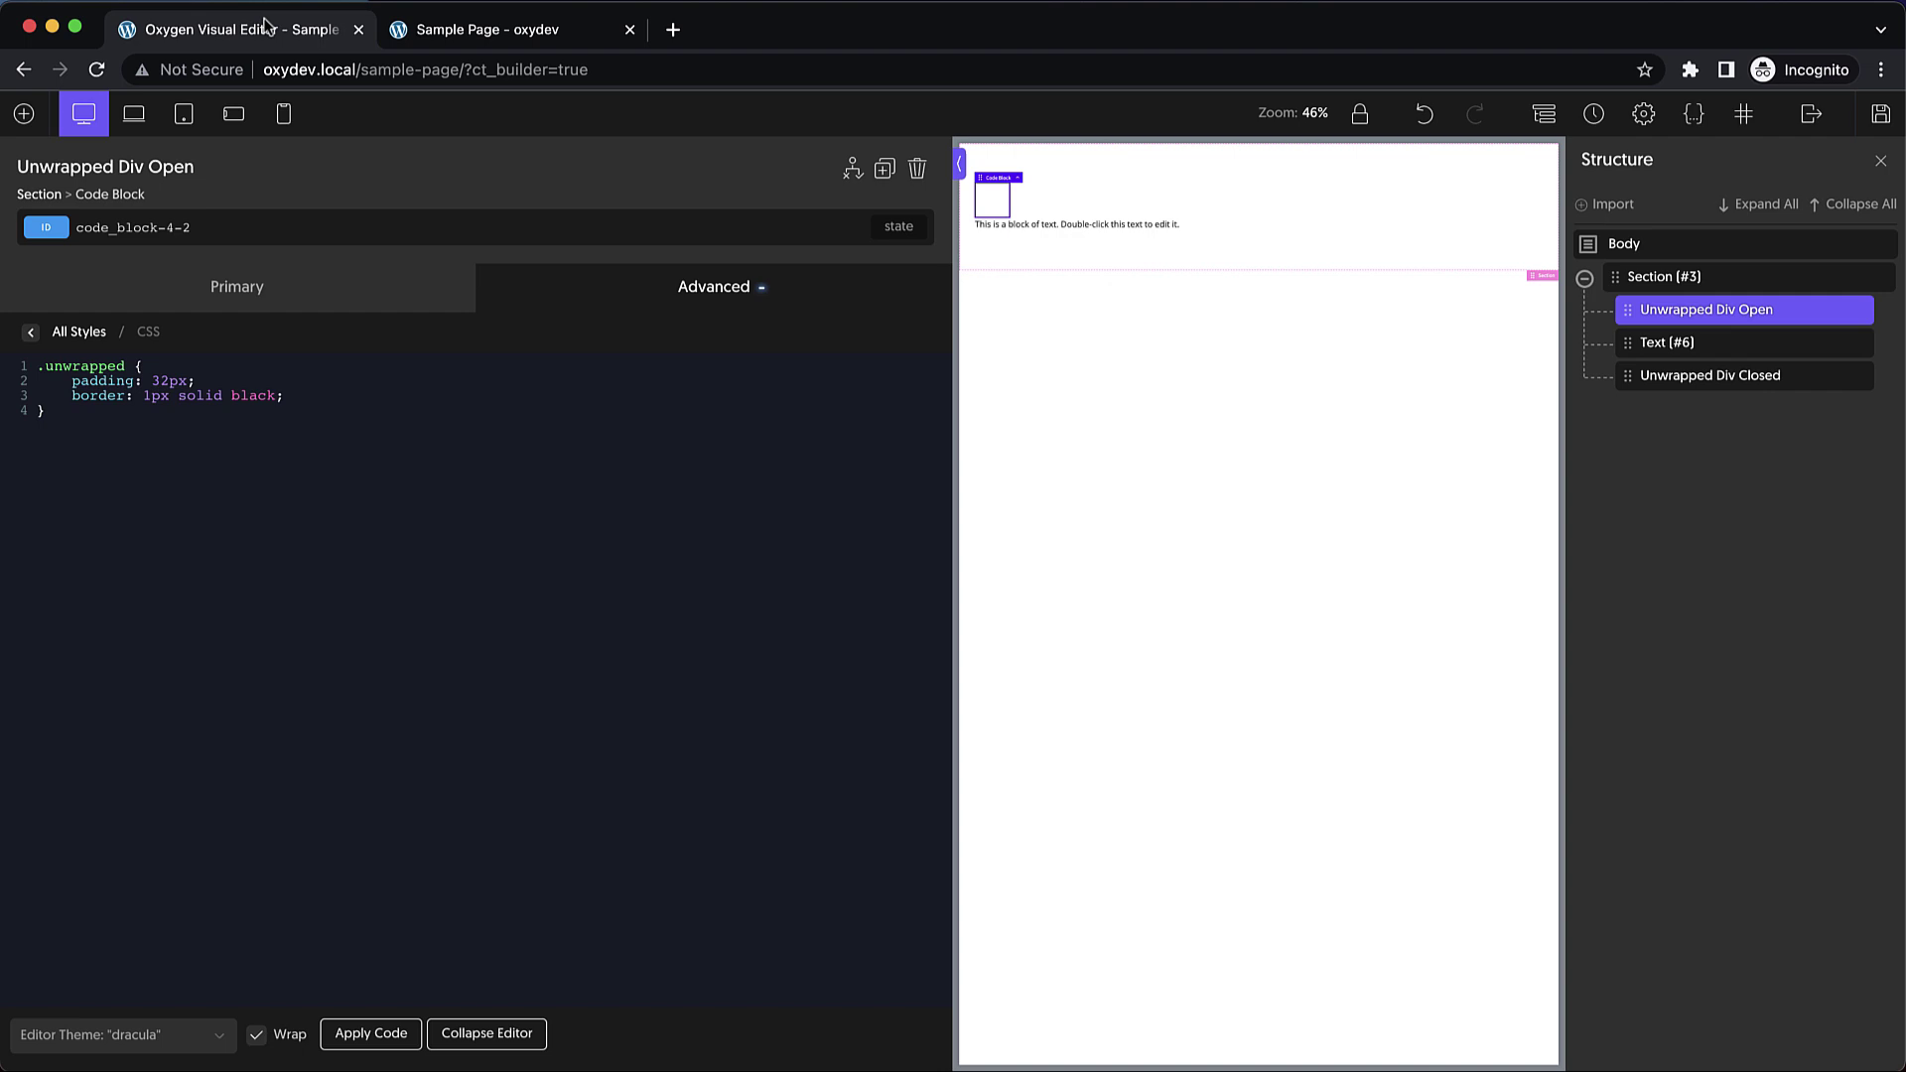
# - Select Section #3 and open its Advanced Size & Spacing settings at the top Padding field
pyautogui.click(240, 289)
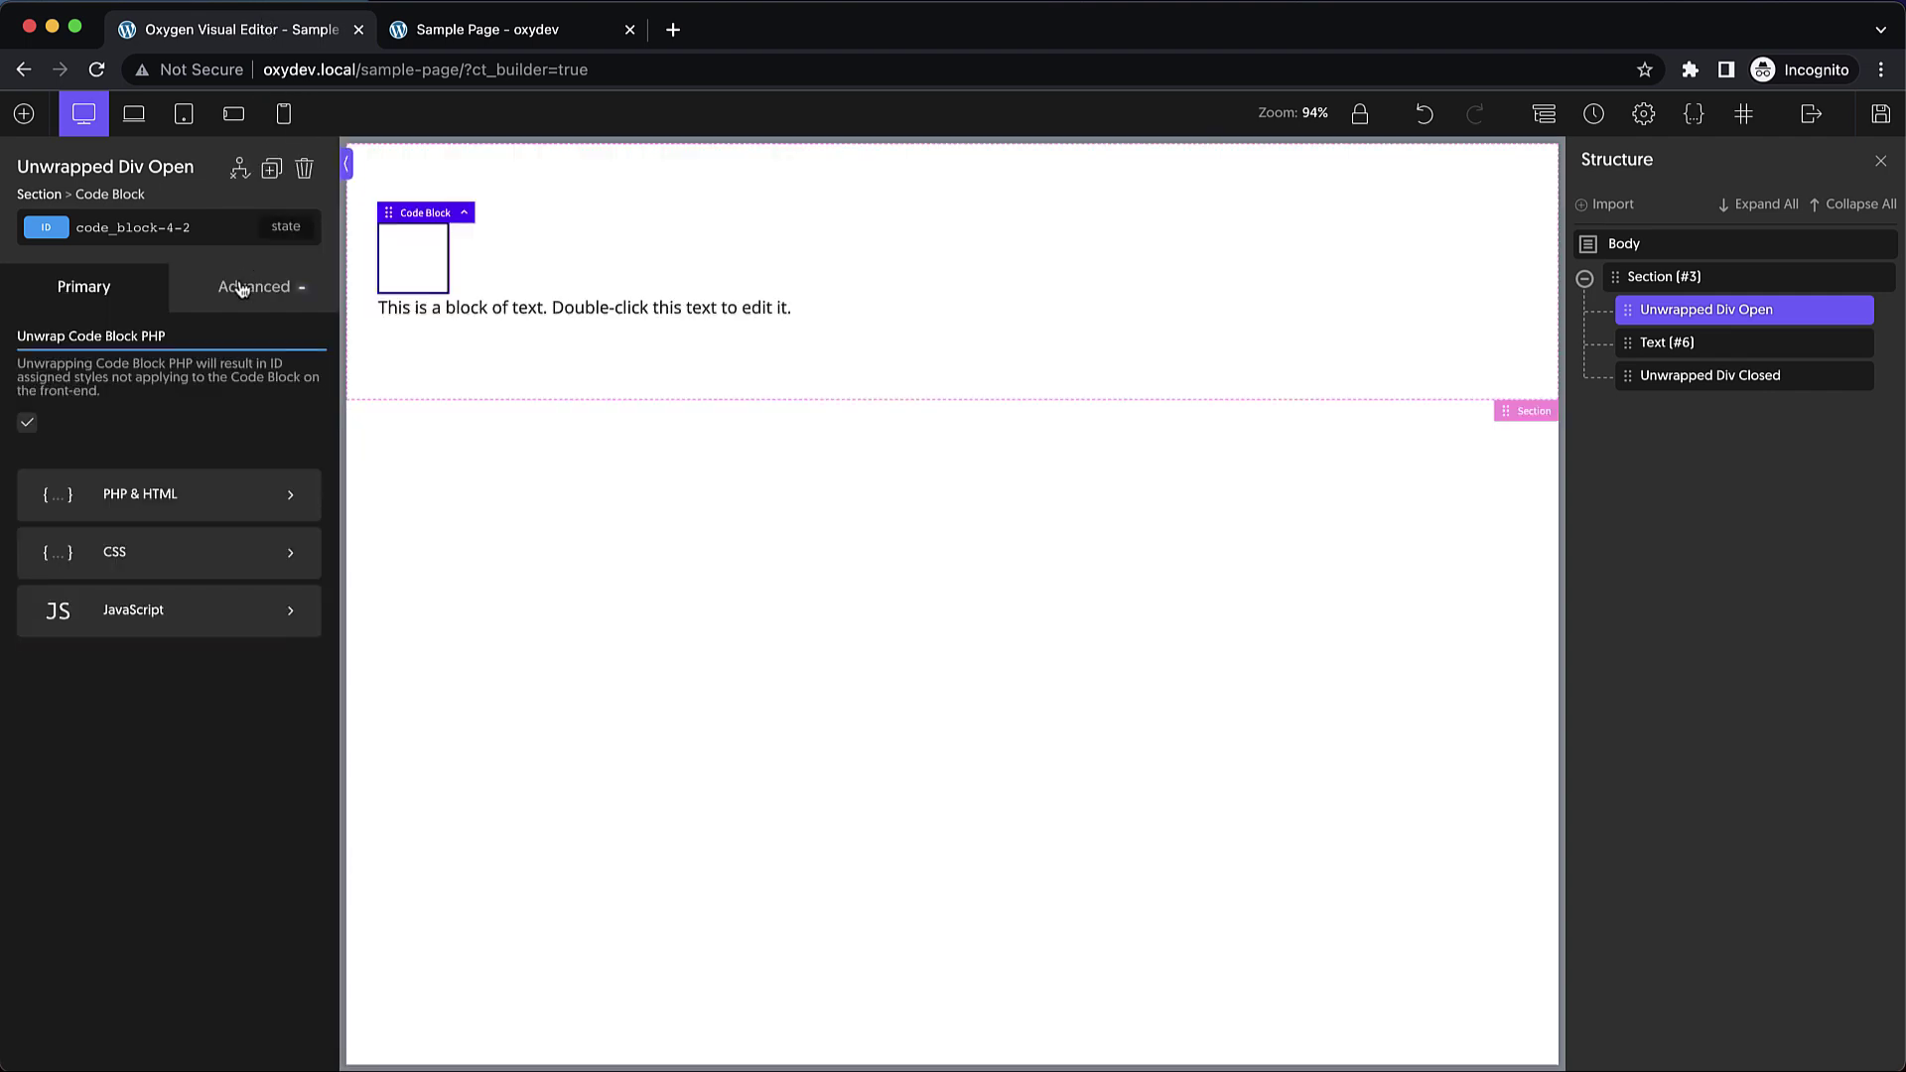
pyautogui.click(1019, 266)
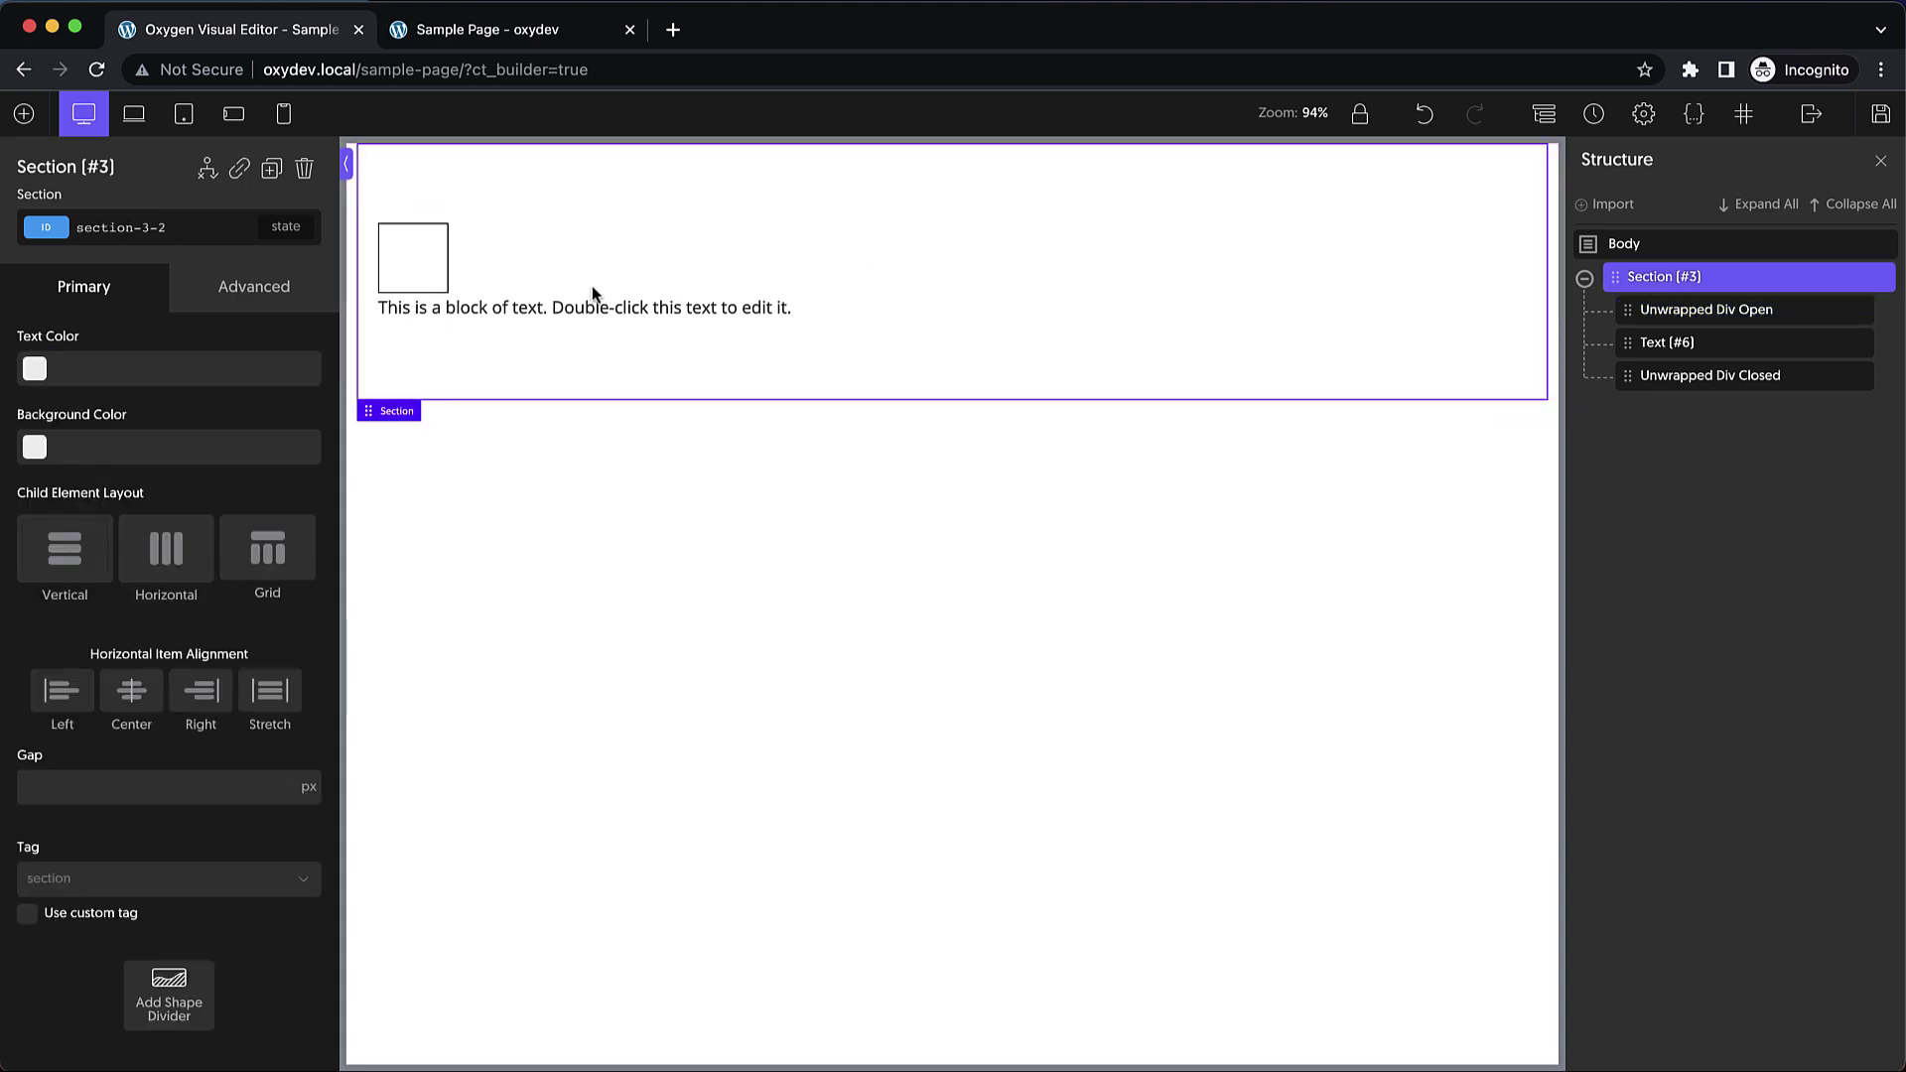
pyautogui.click(252, 295)
pyautogui.click(199, 414)
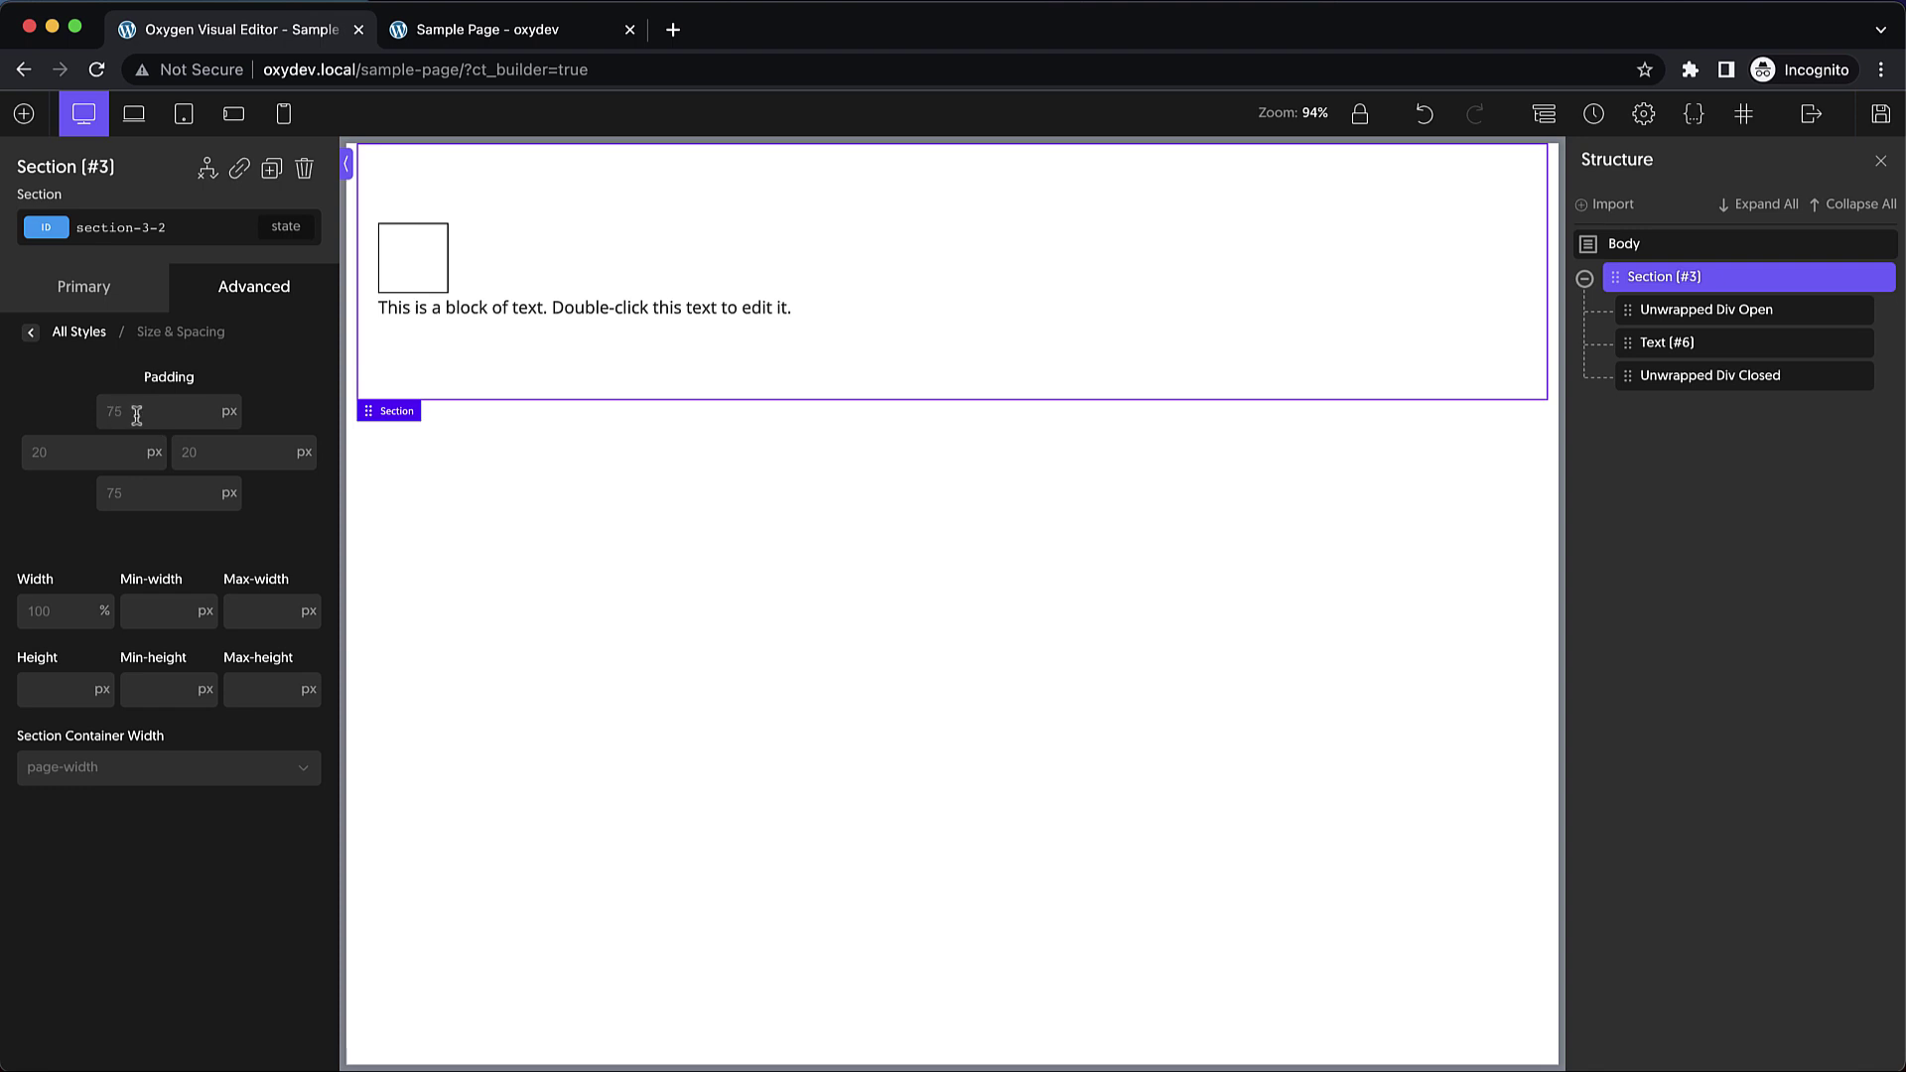
pyautogui.click(230, 415)
pyautogui.click(158, 423)
pyautogui.write('1')
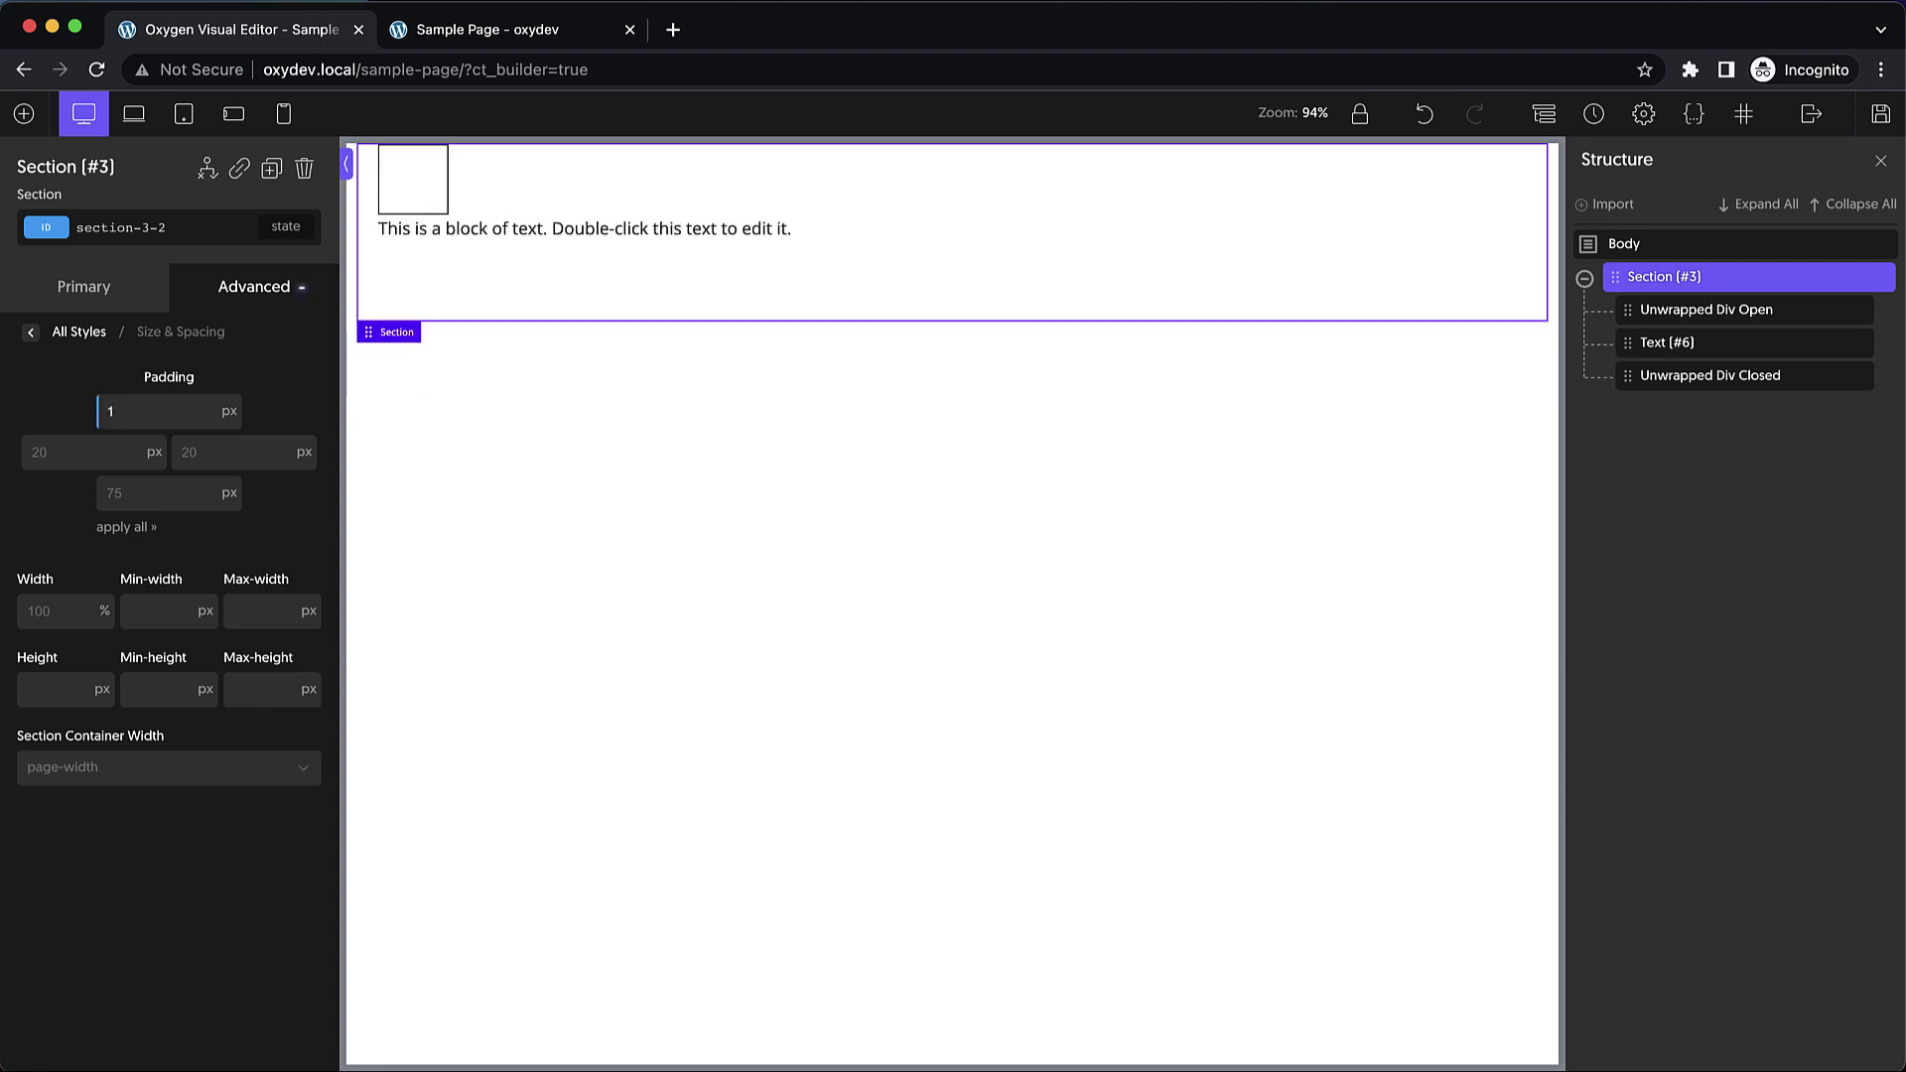
pyautogui.click(231, 411)
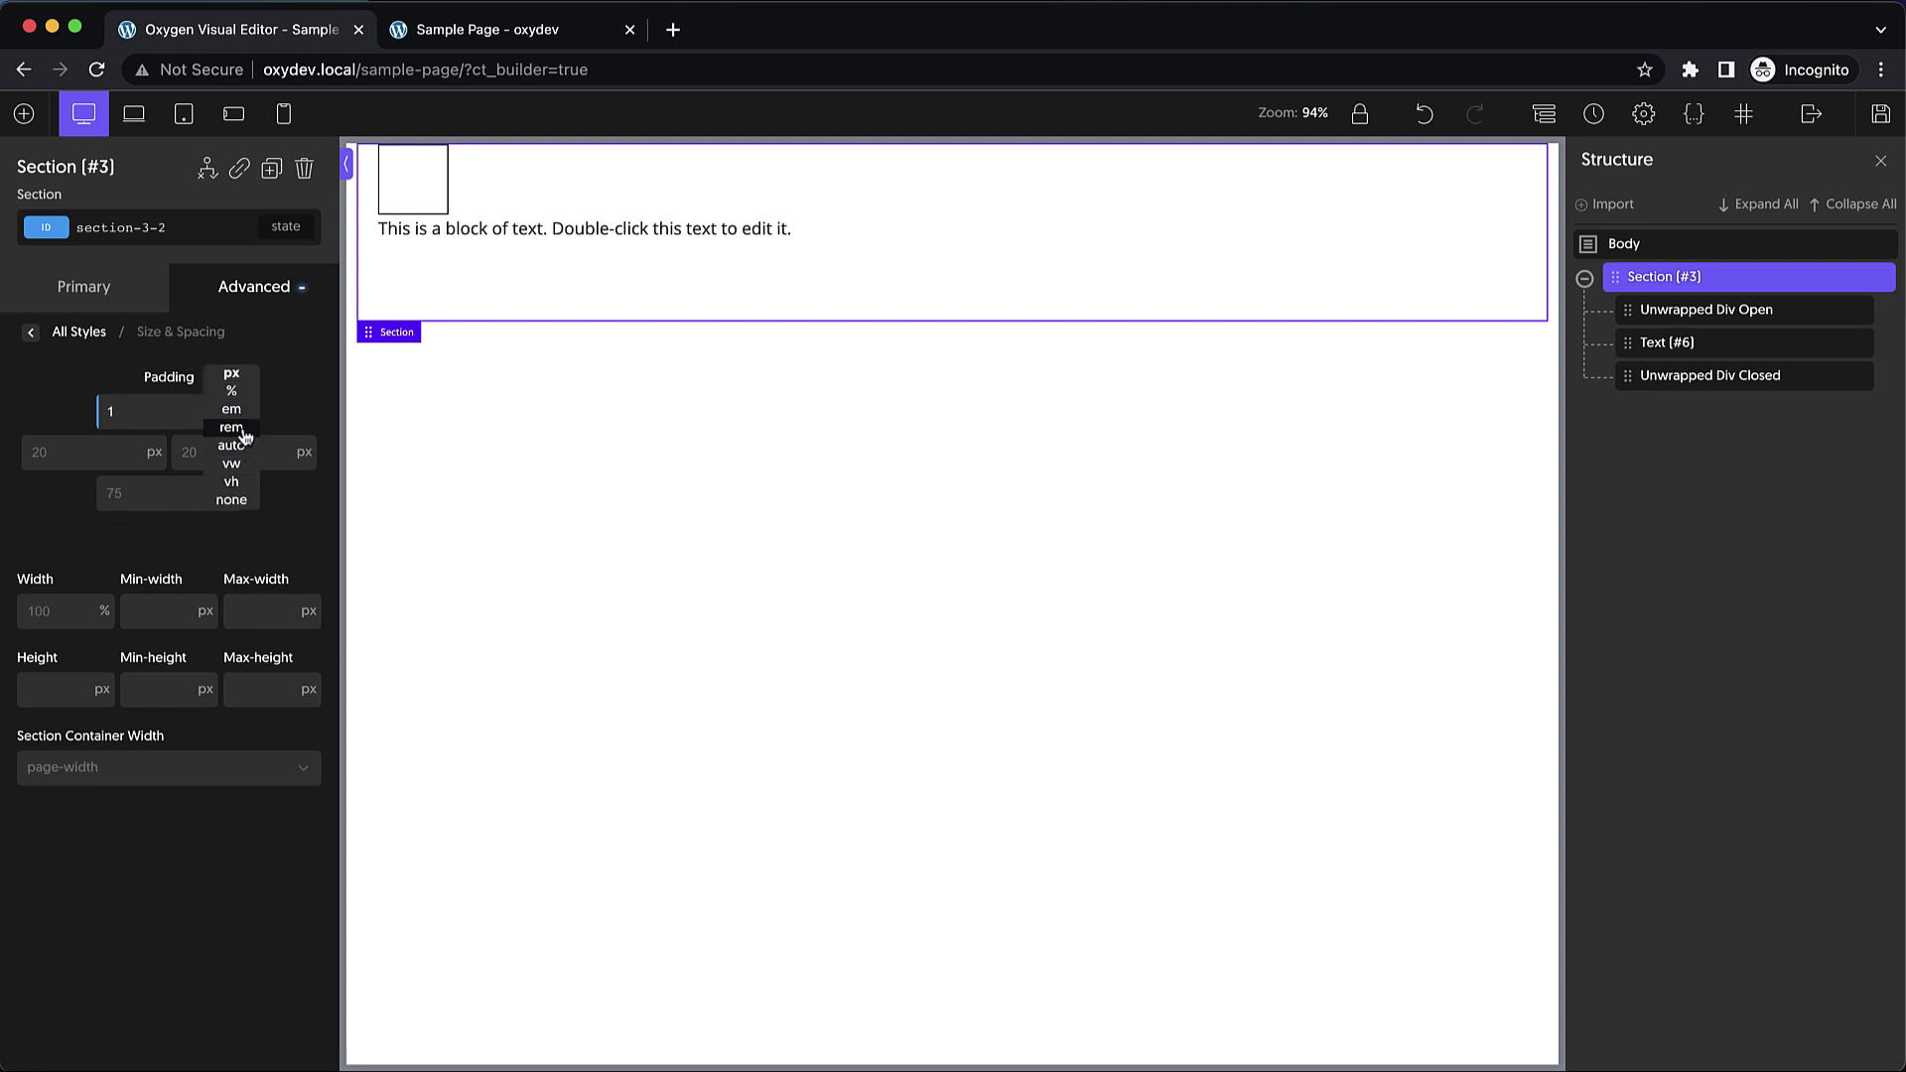
pyautogui.click(235, 429)
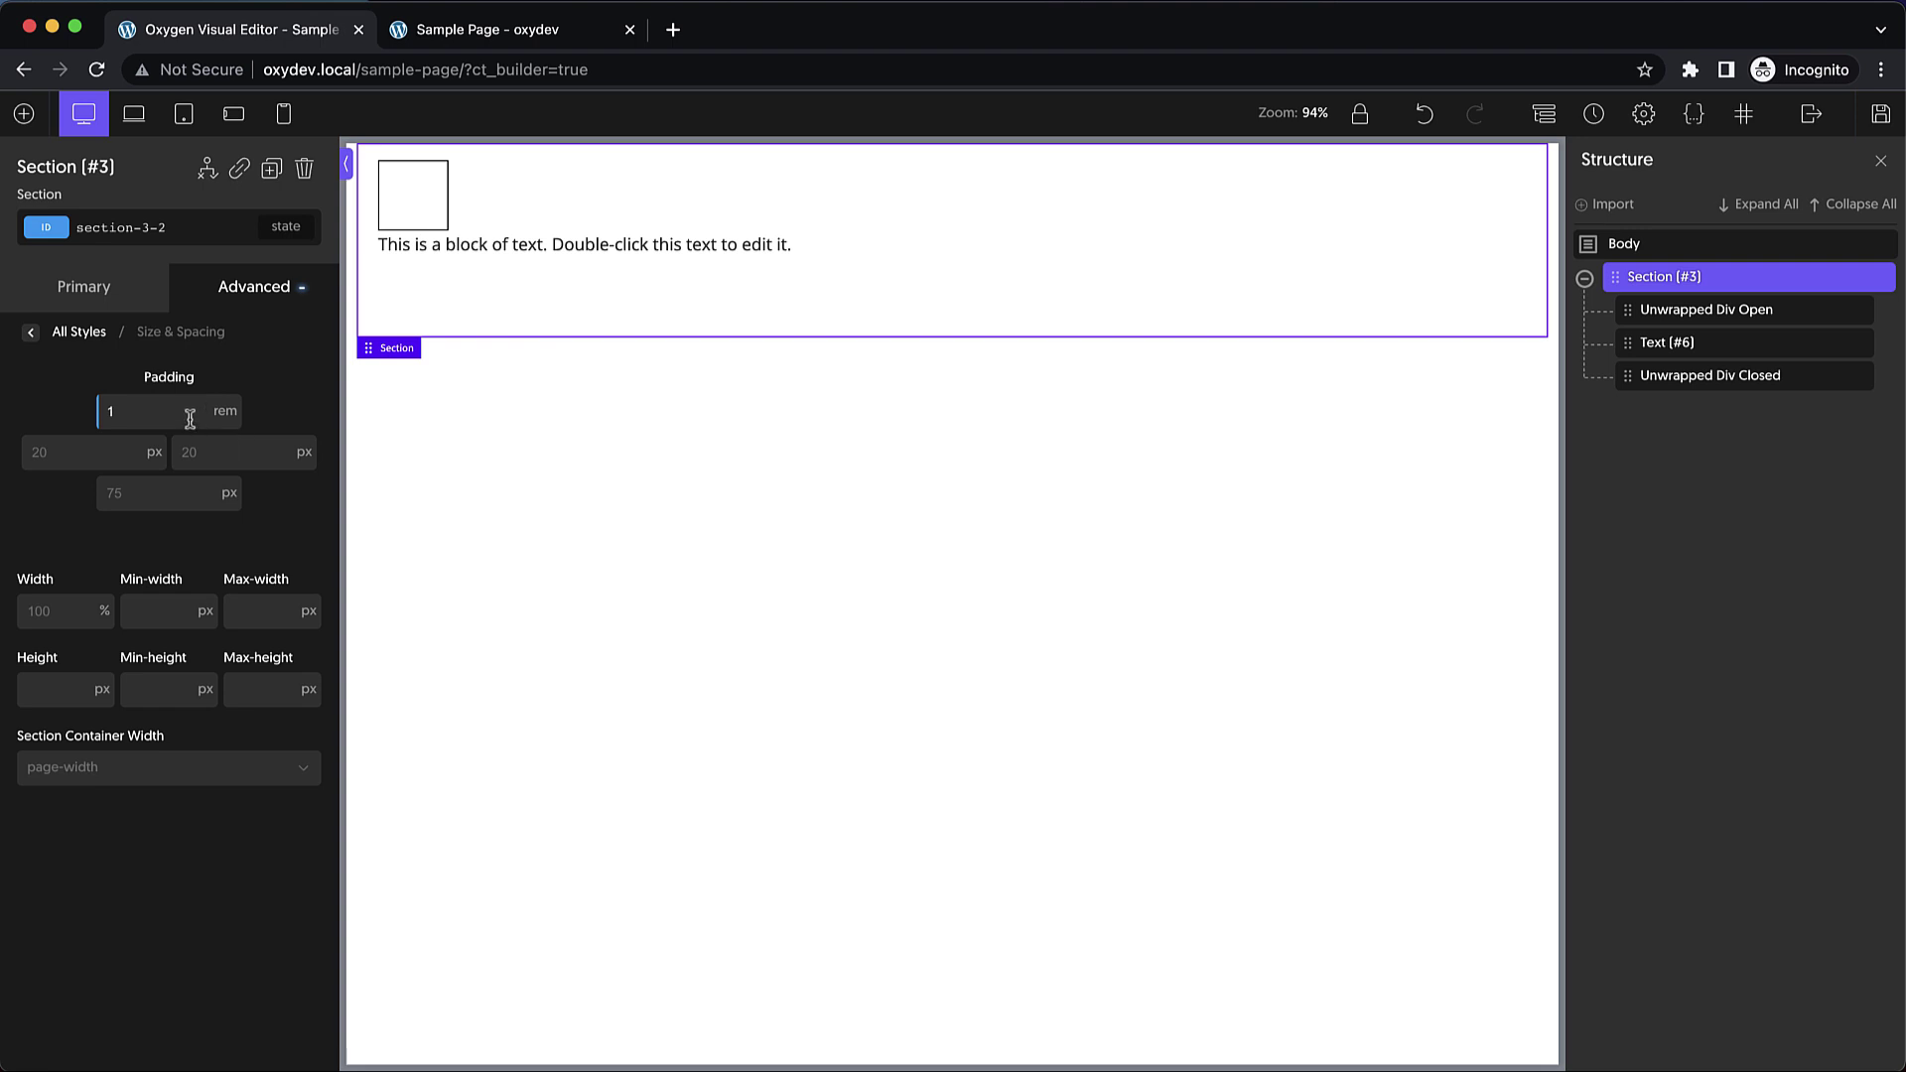
pyautogui.click(226, 412)
pyautogui.click(233, 376)
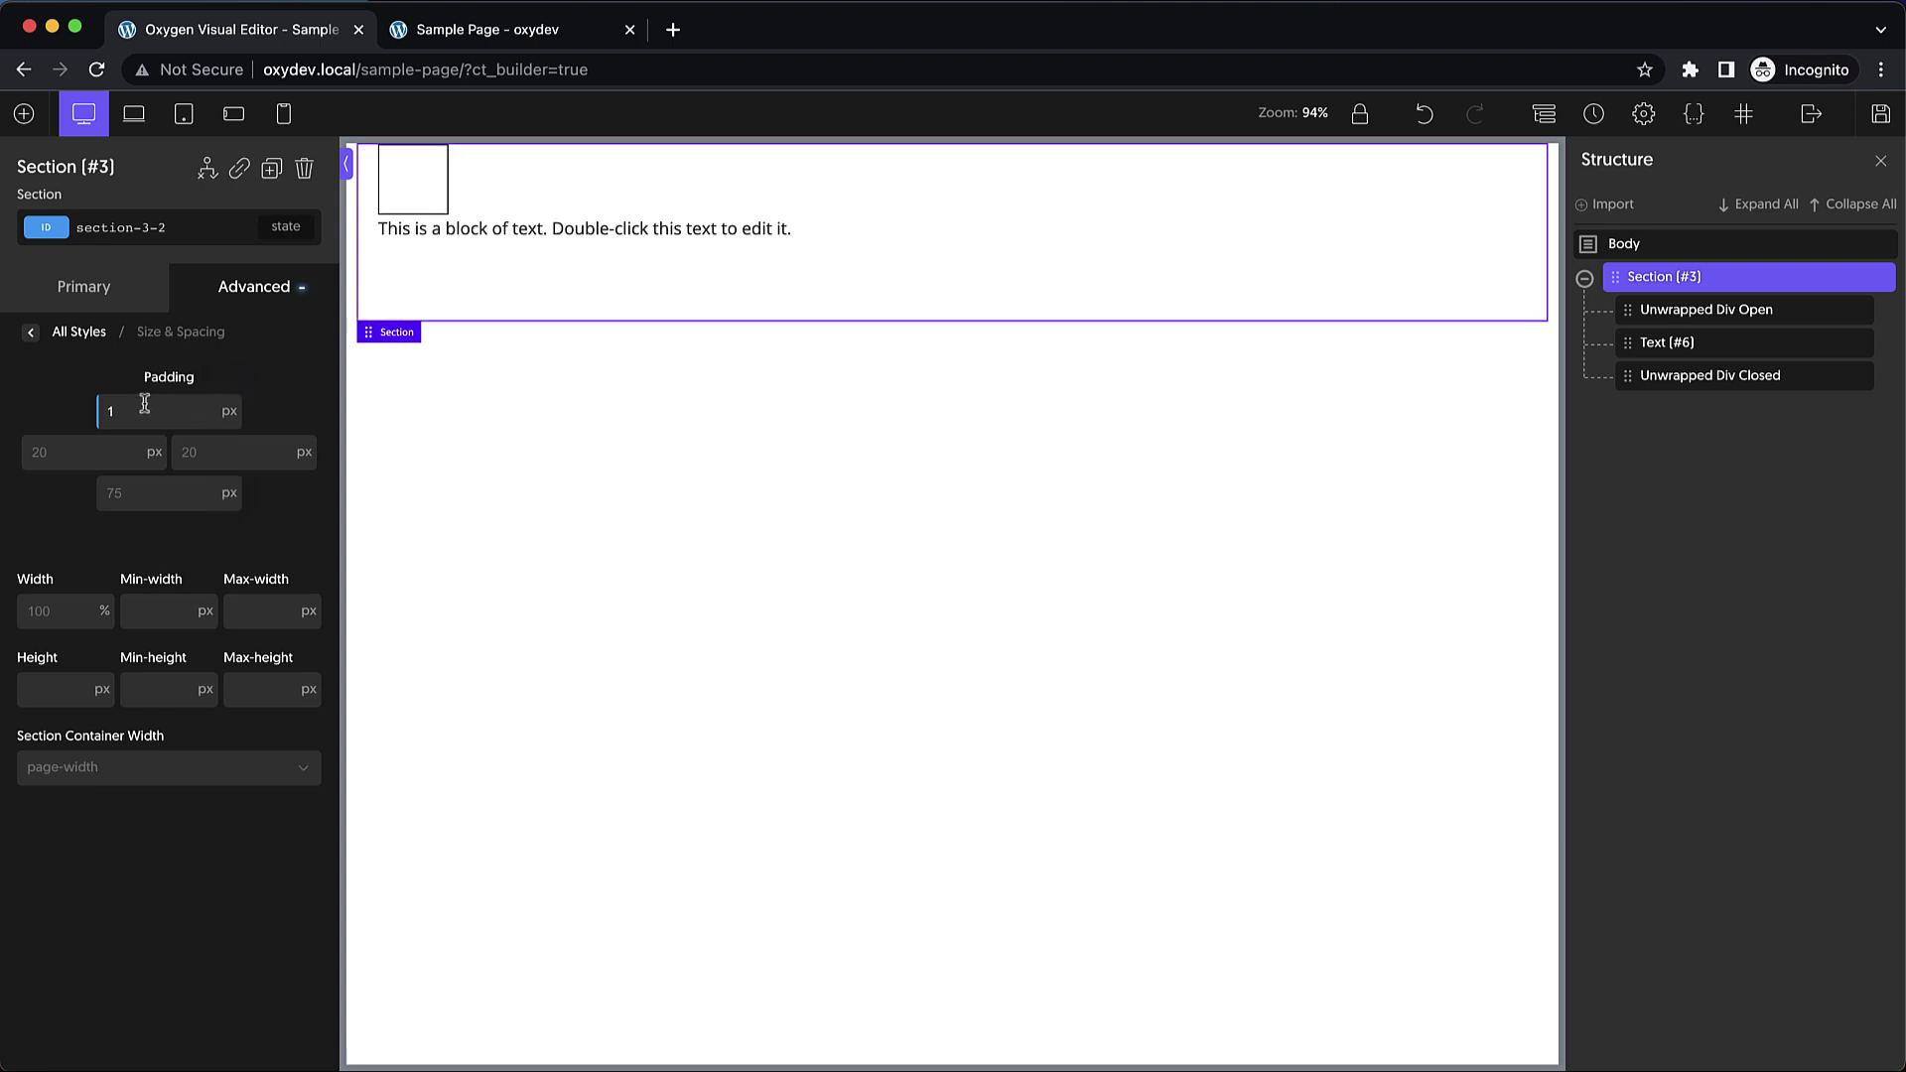
pyautogui.click(126, 411)
pyautogui.press('BackSpace')
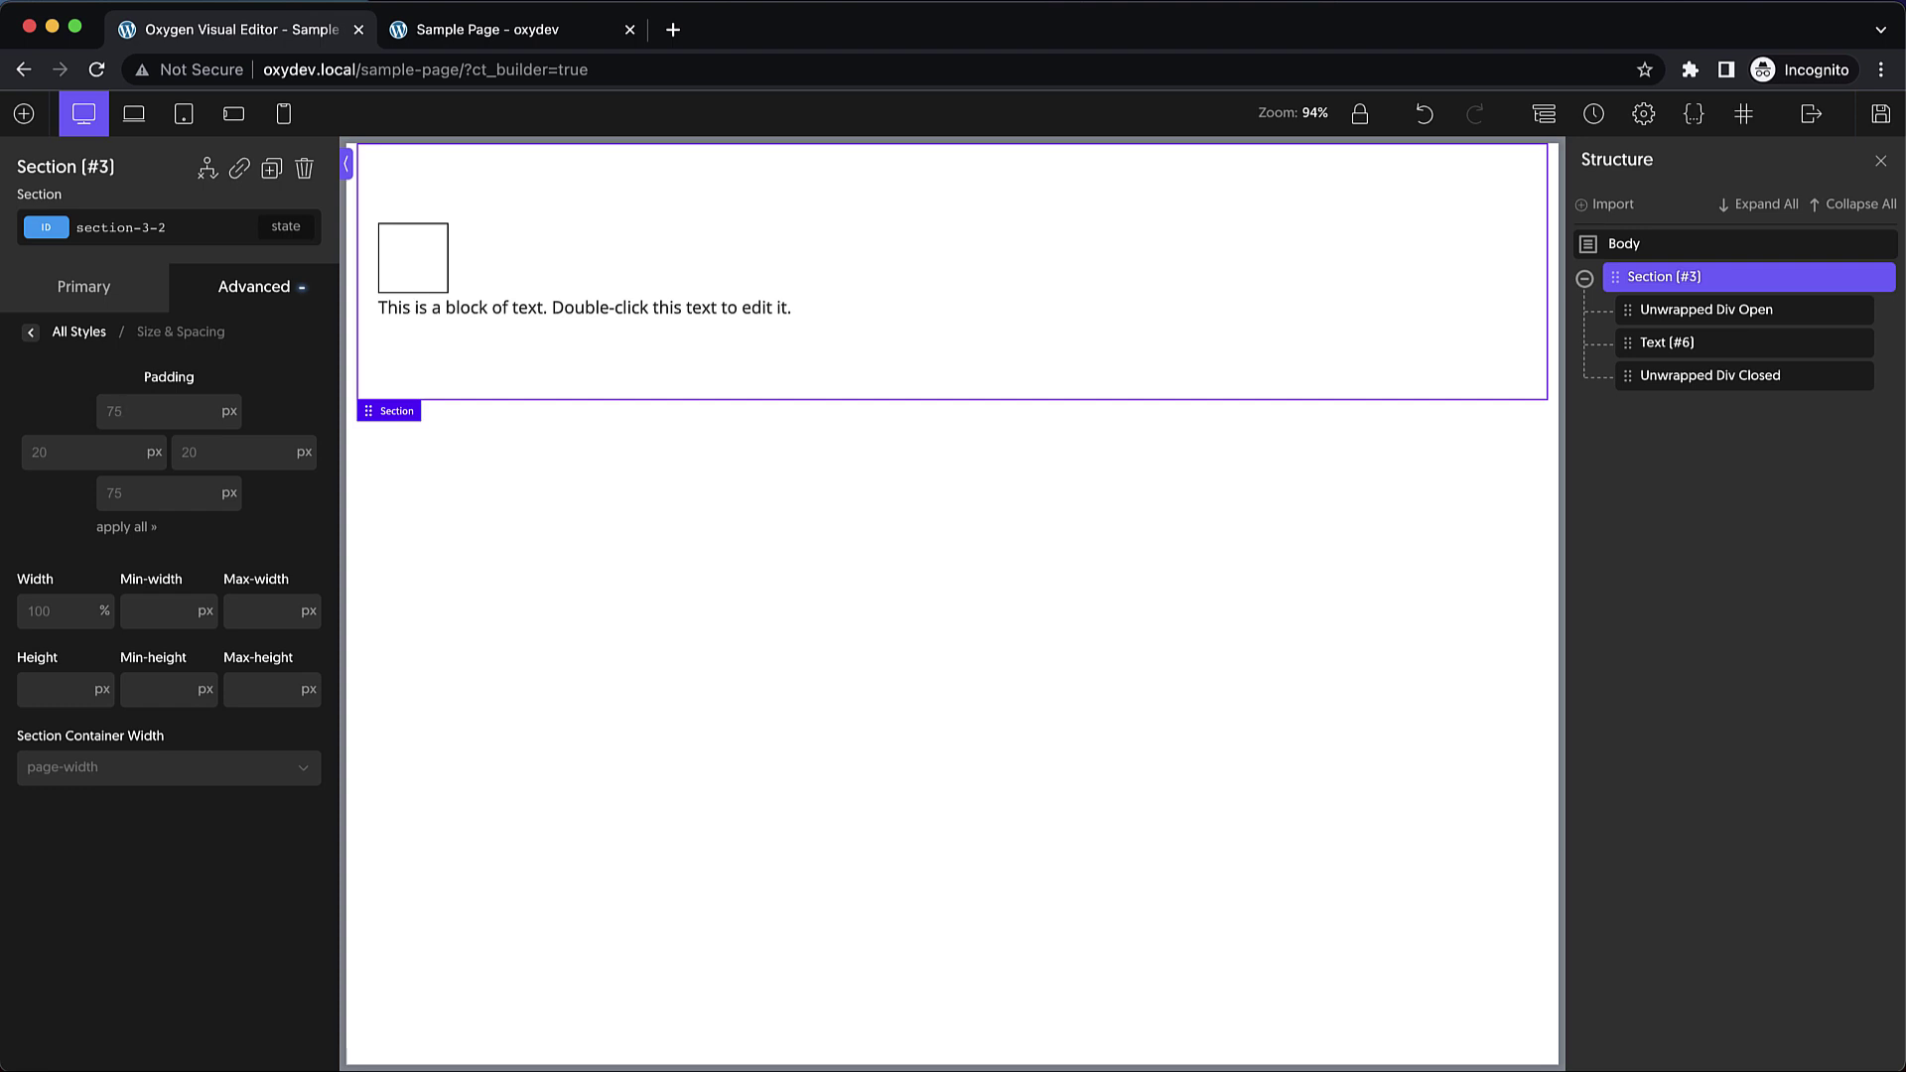
pyautogui.write('75rem')
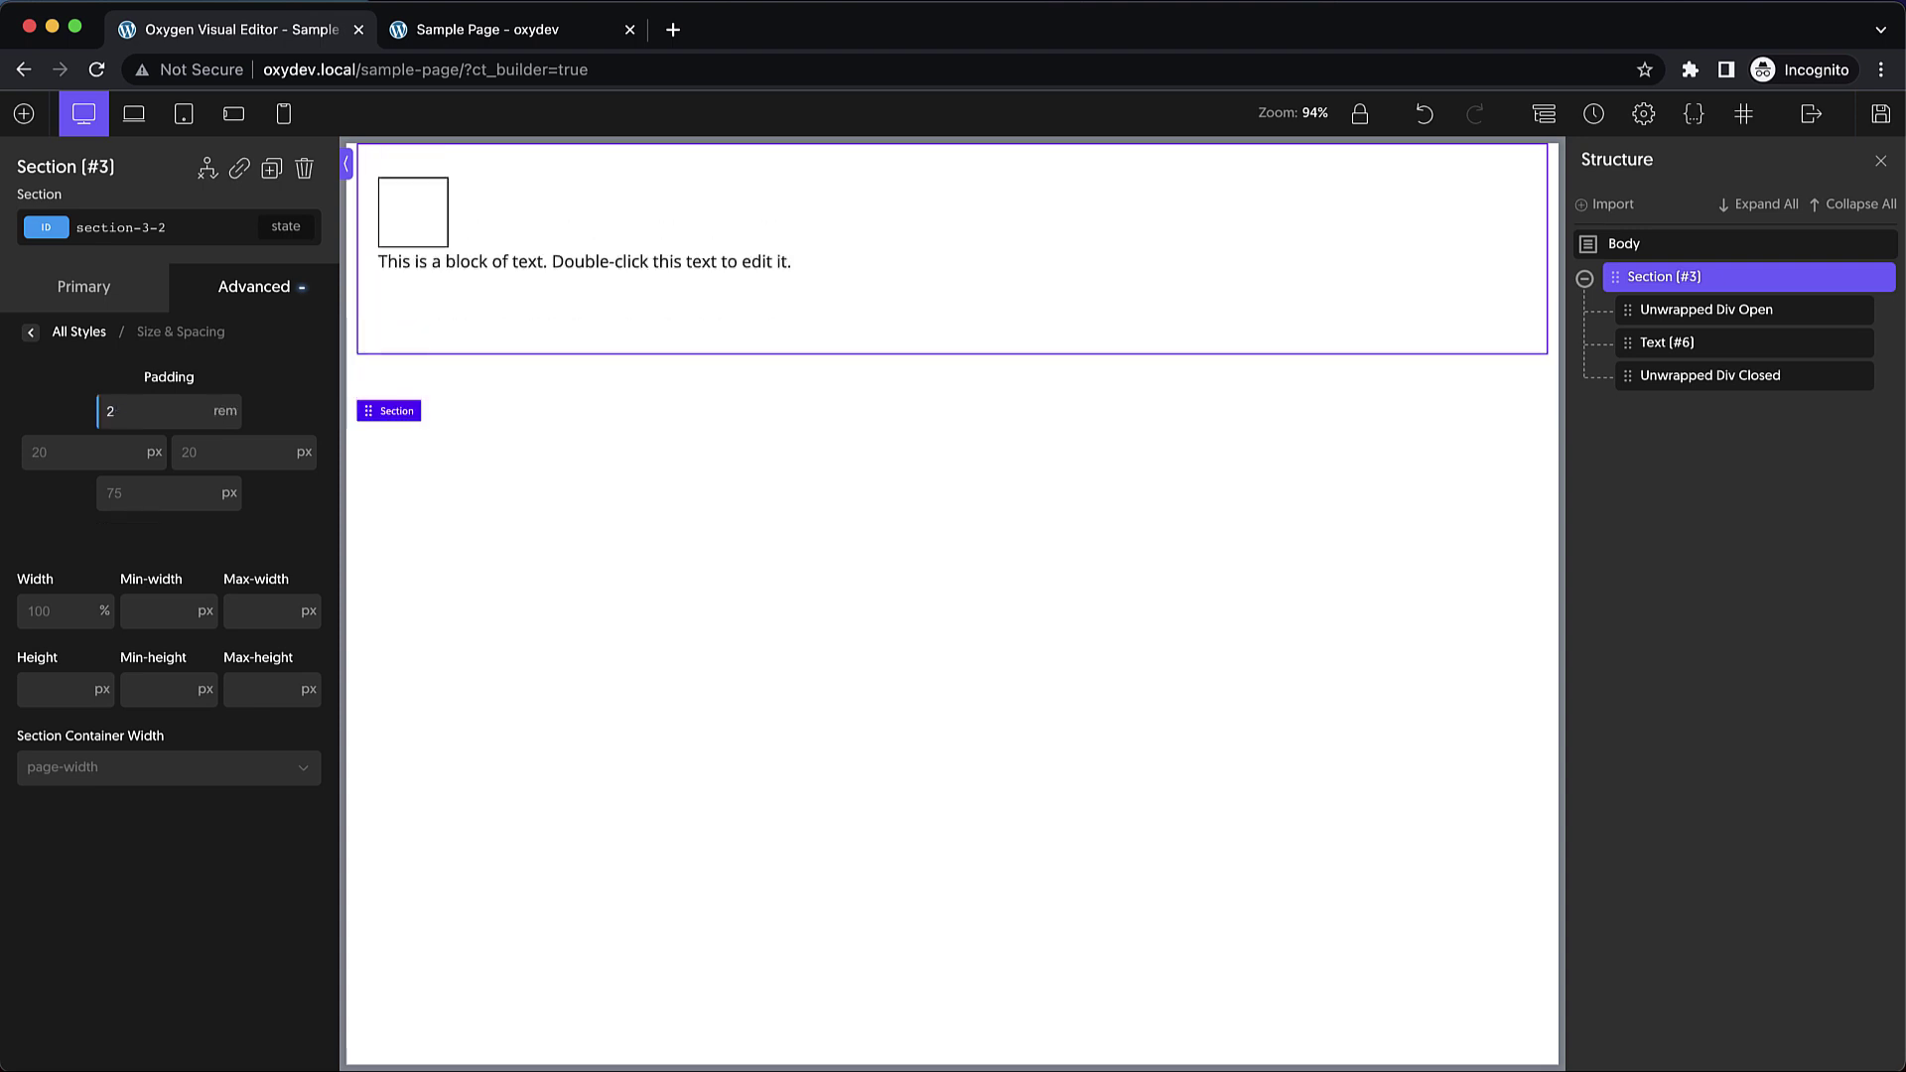
# - Set Section #3's top padding to 2 rem and apply it to all sides
pyautogui.doubleClick(153, 418)
pyautogui.click(127, 528)
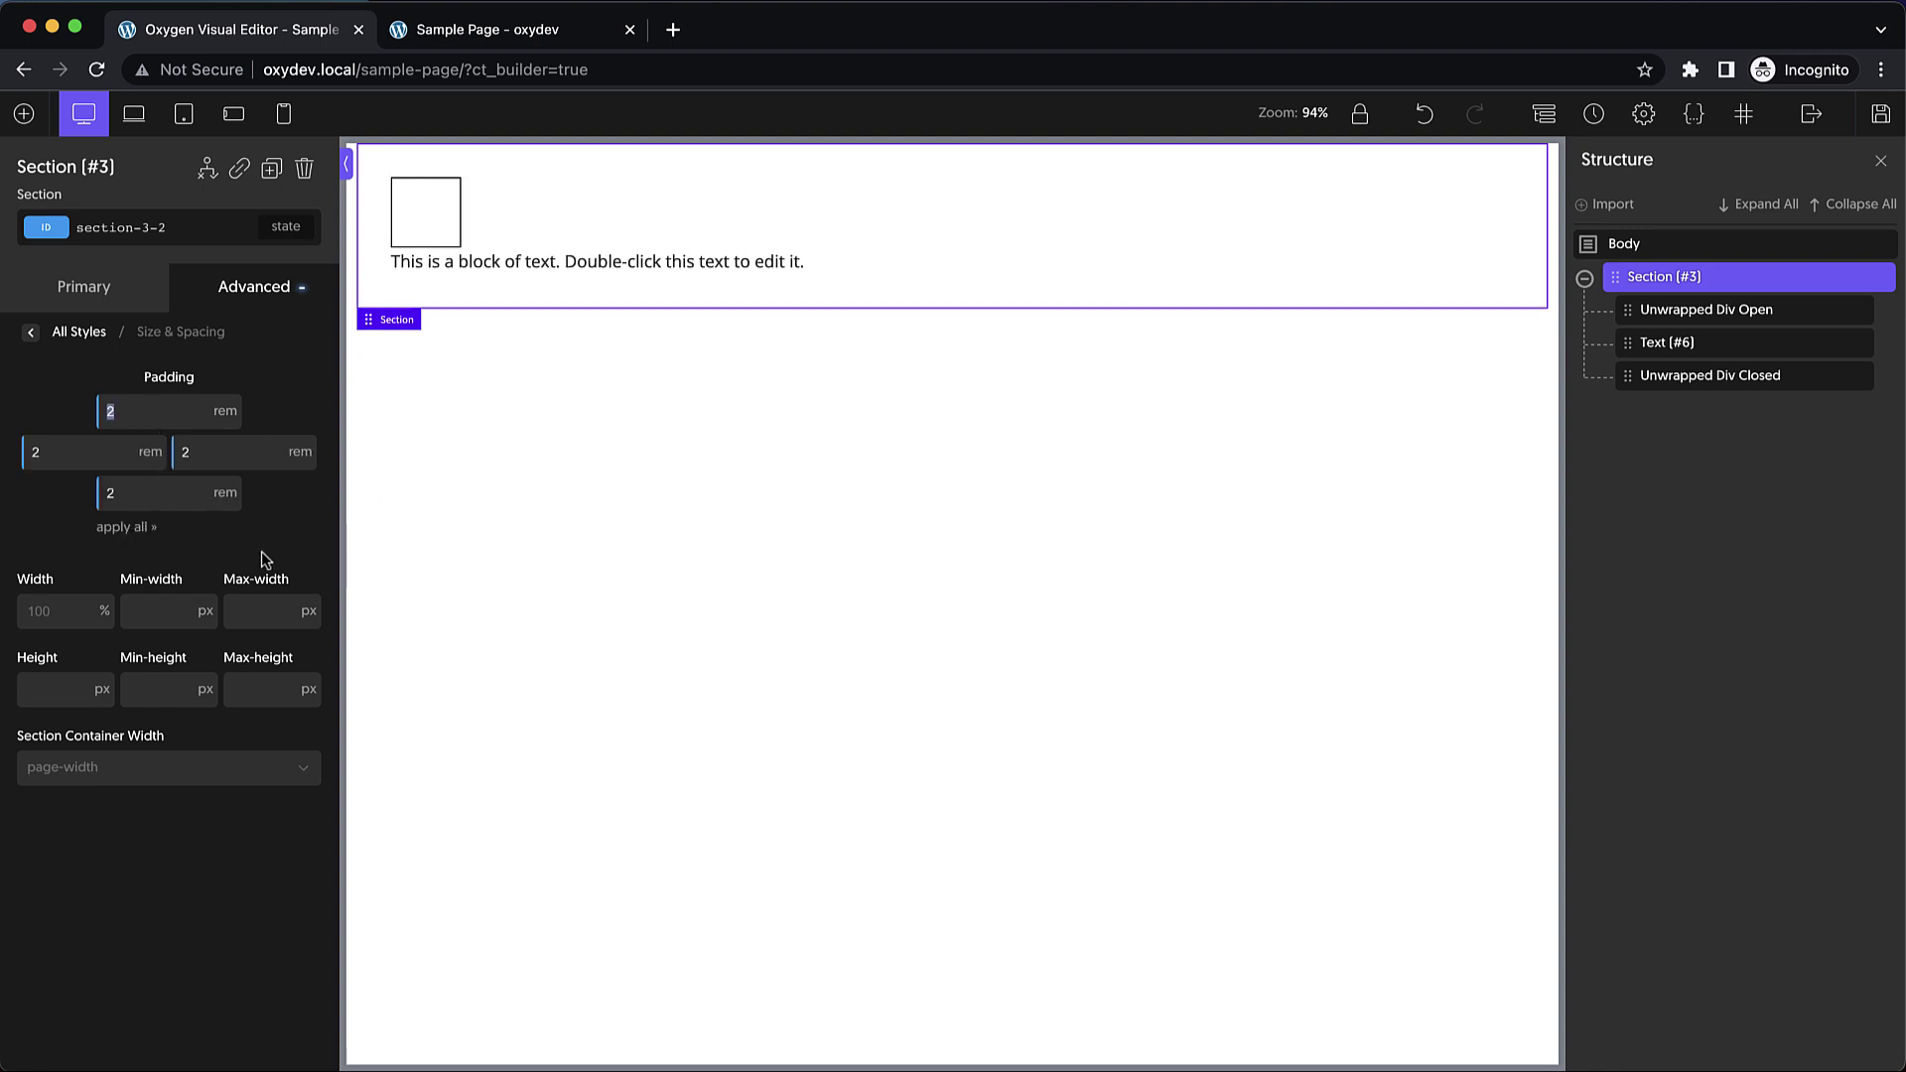
pyautogui.click(101, 612)
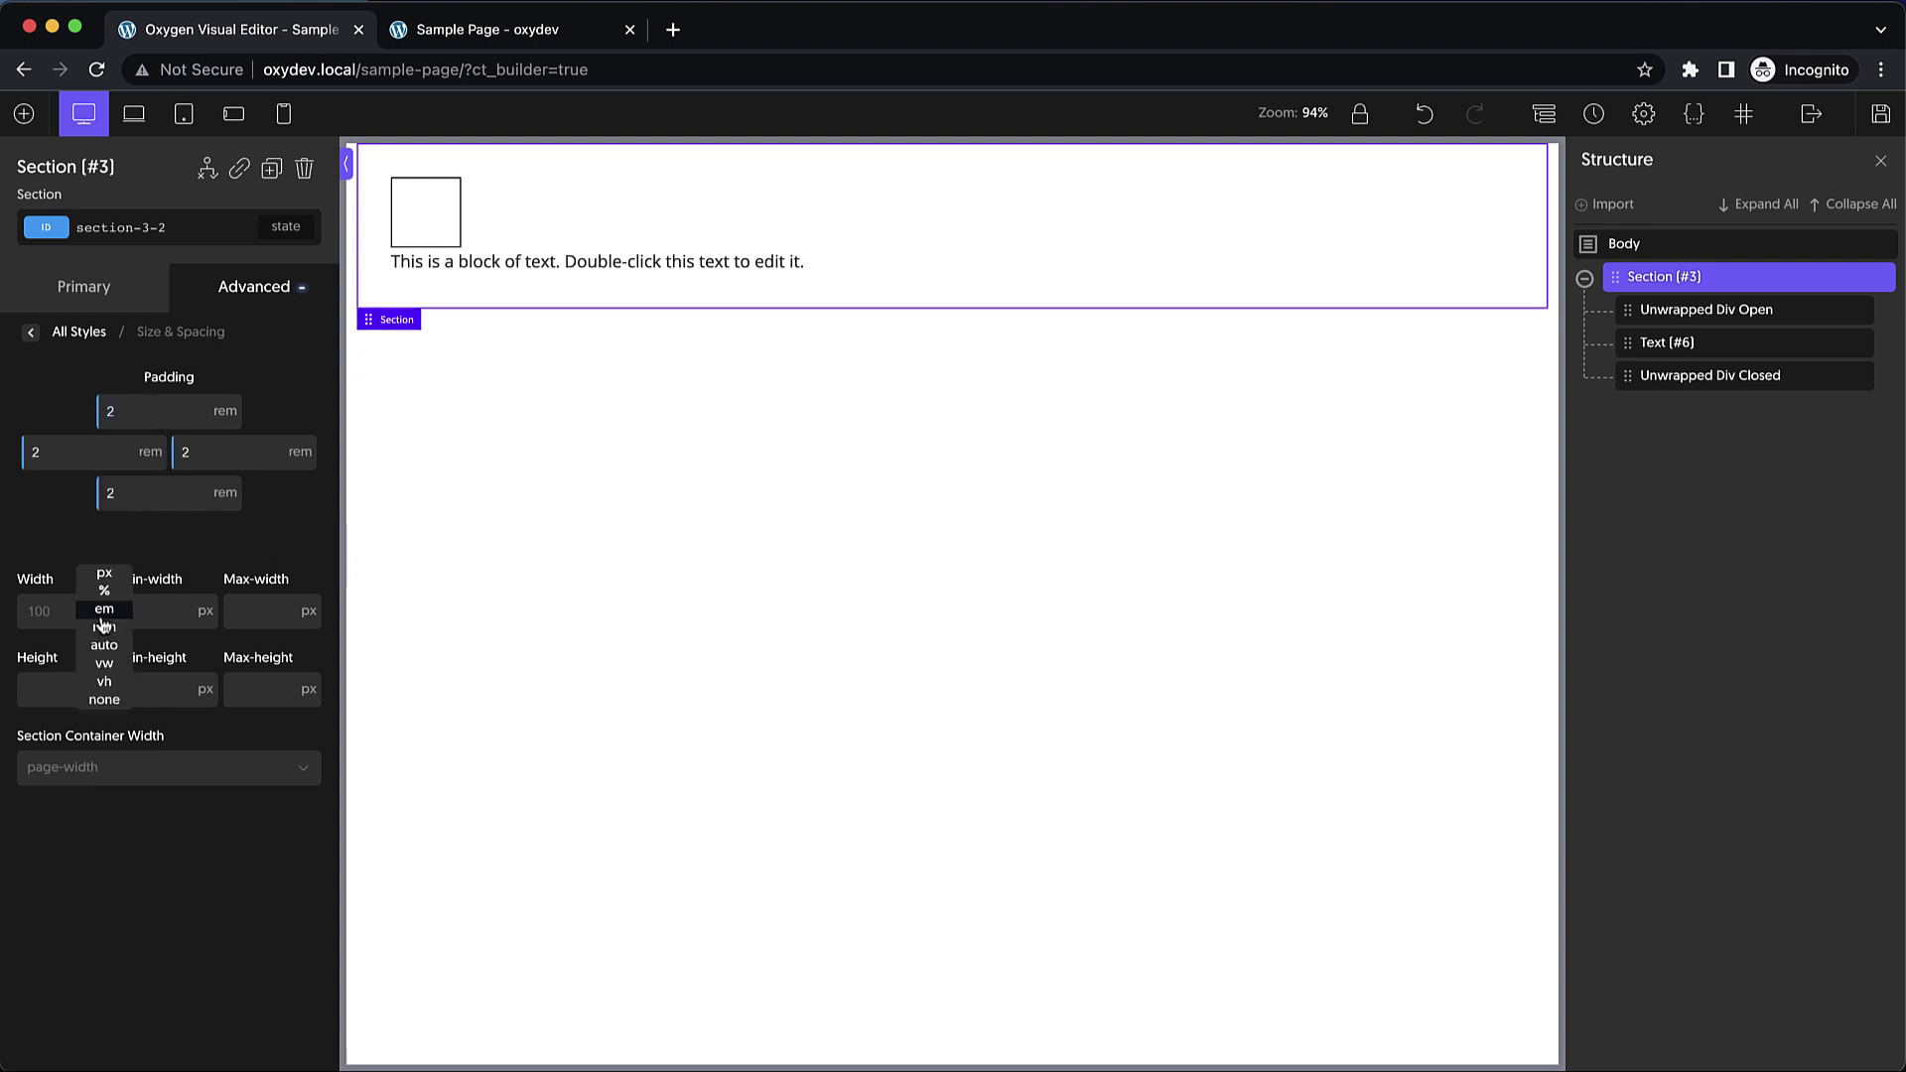
# - Set Section #3 to width 50vw, min-width 2rem, max-width 5% and height 1rem
pyautogui.doubleClick(45, 611)
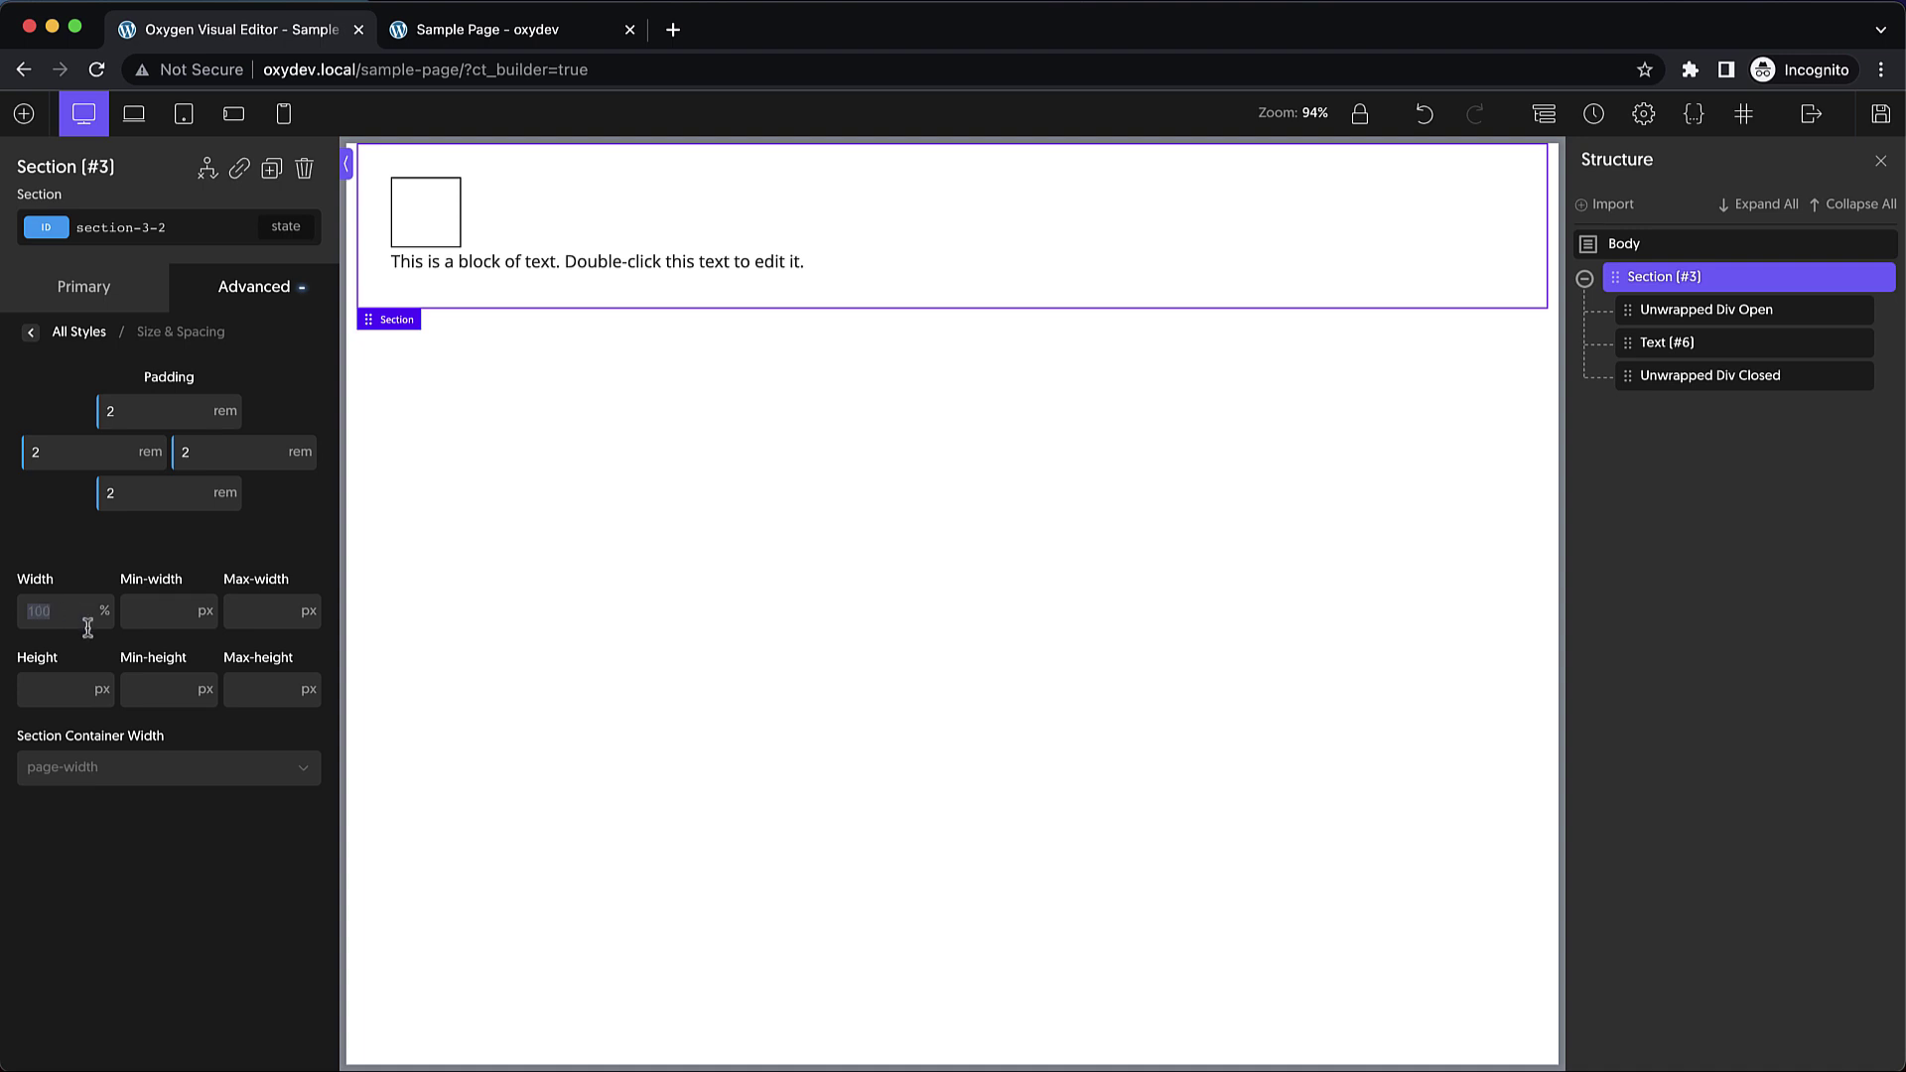
pyautogui.write('50')
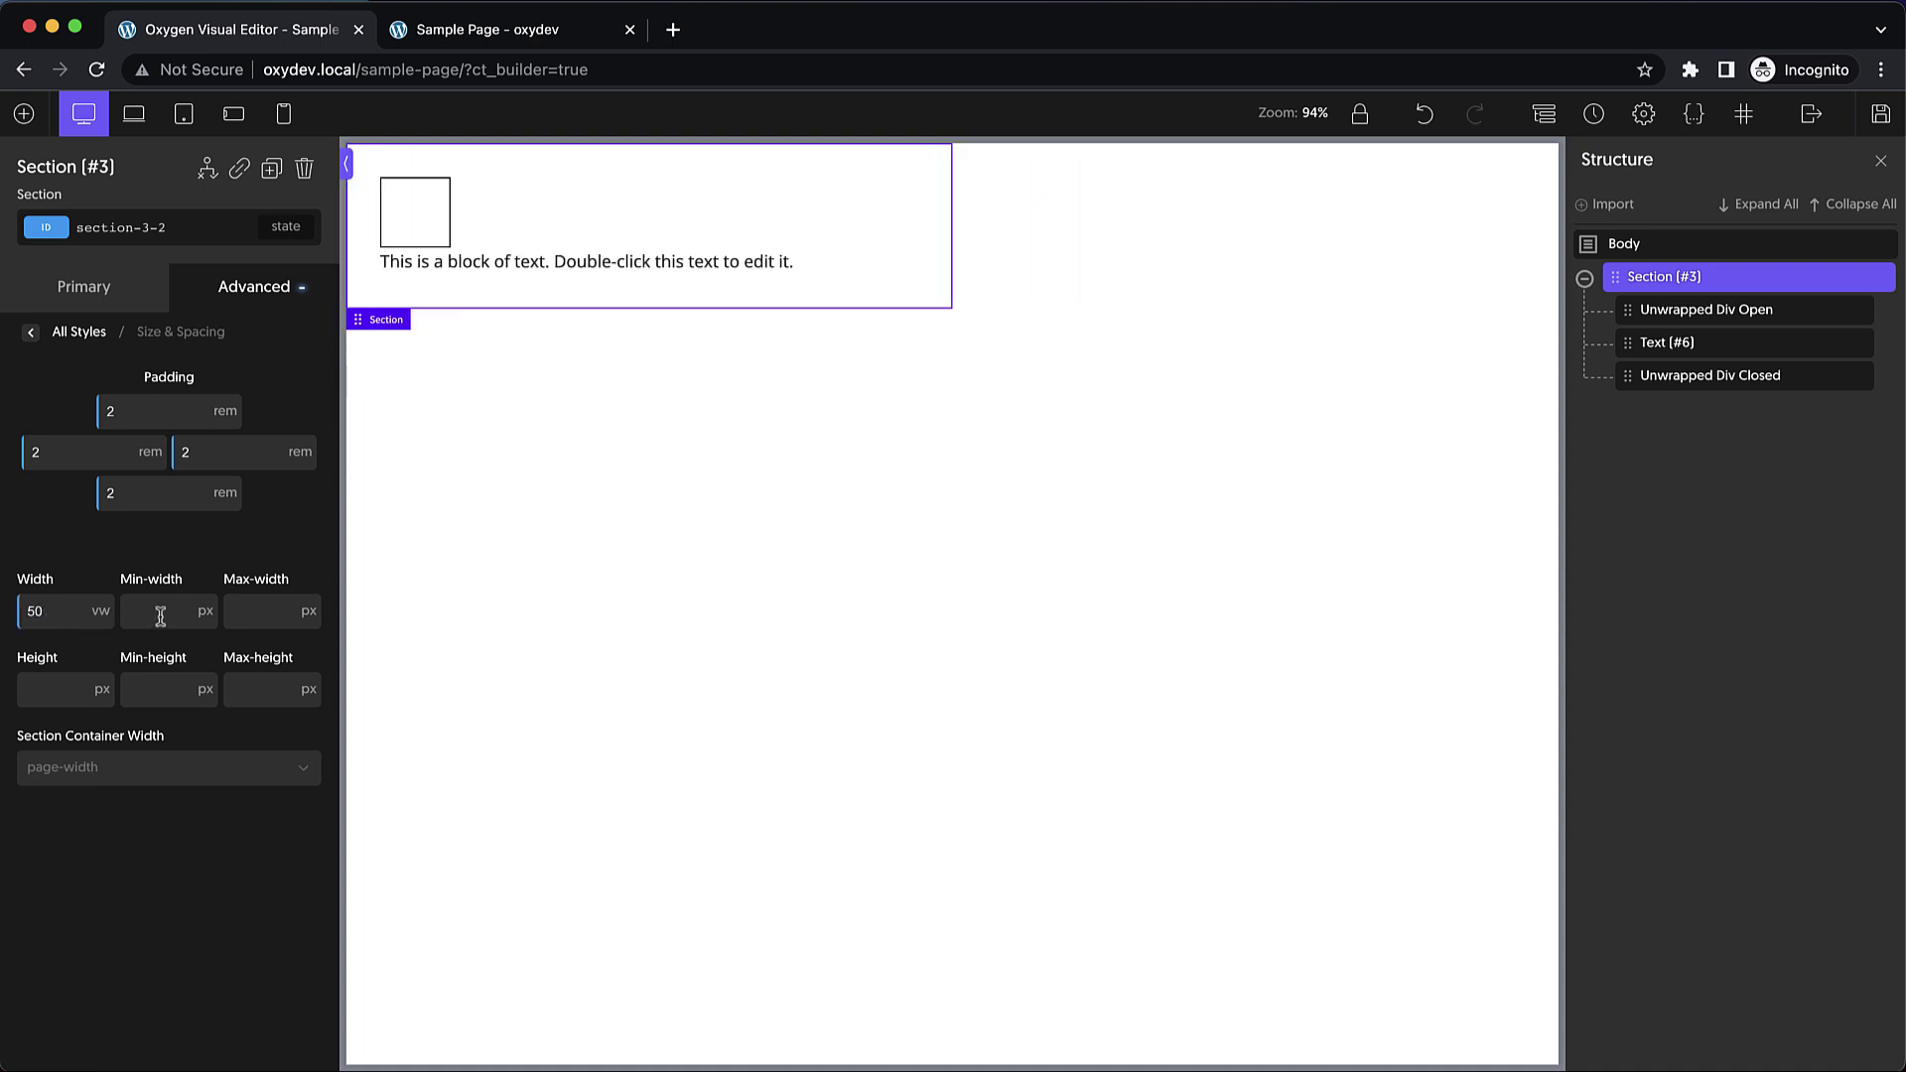
pyautogui.write('vw2rem')
pyautogui.click(267, 615)
pyautogui.write('5')
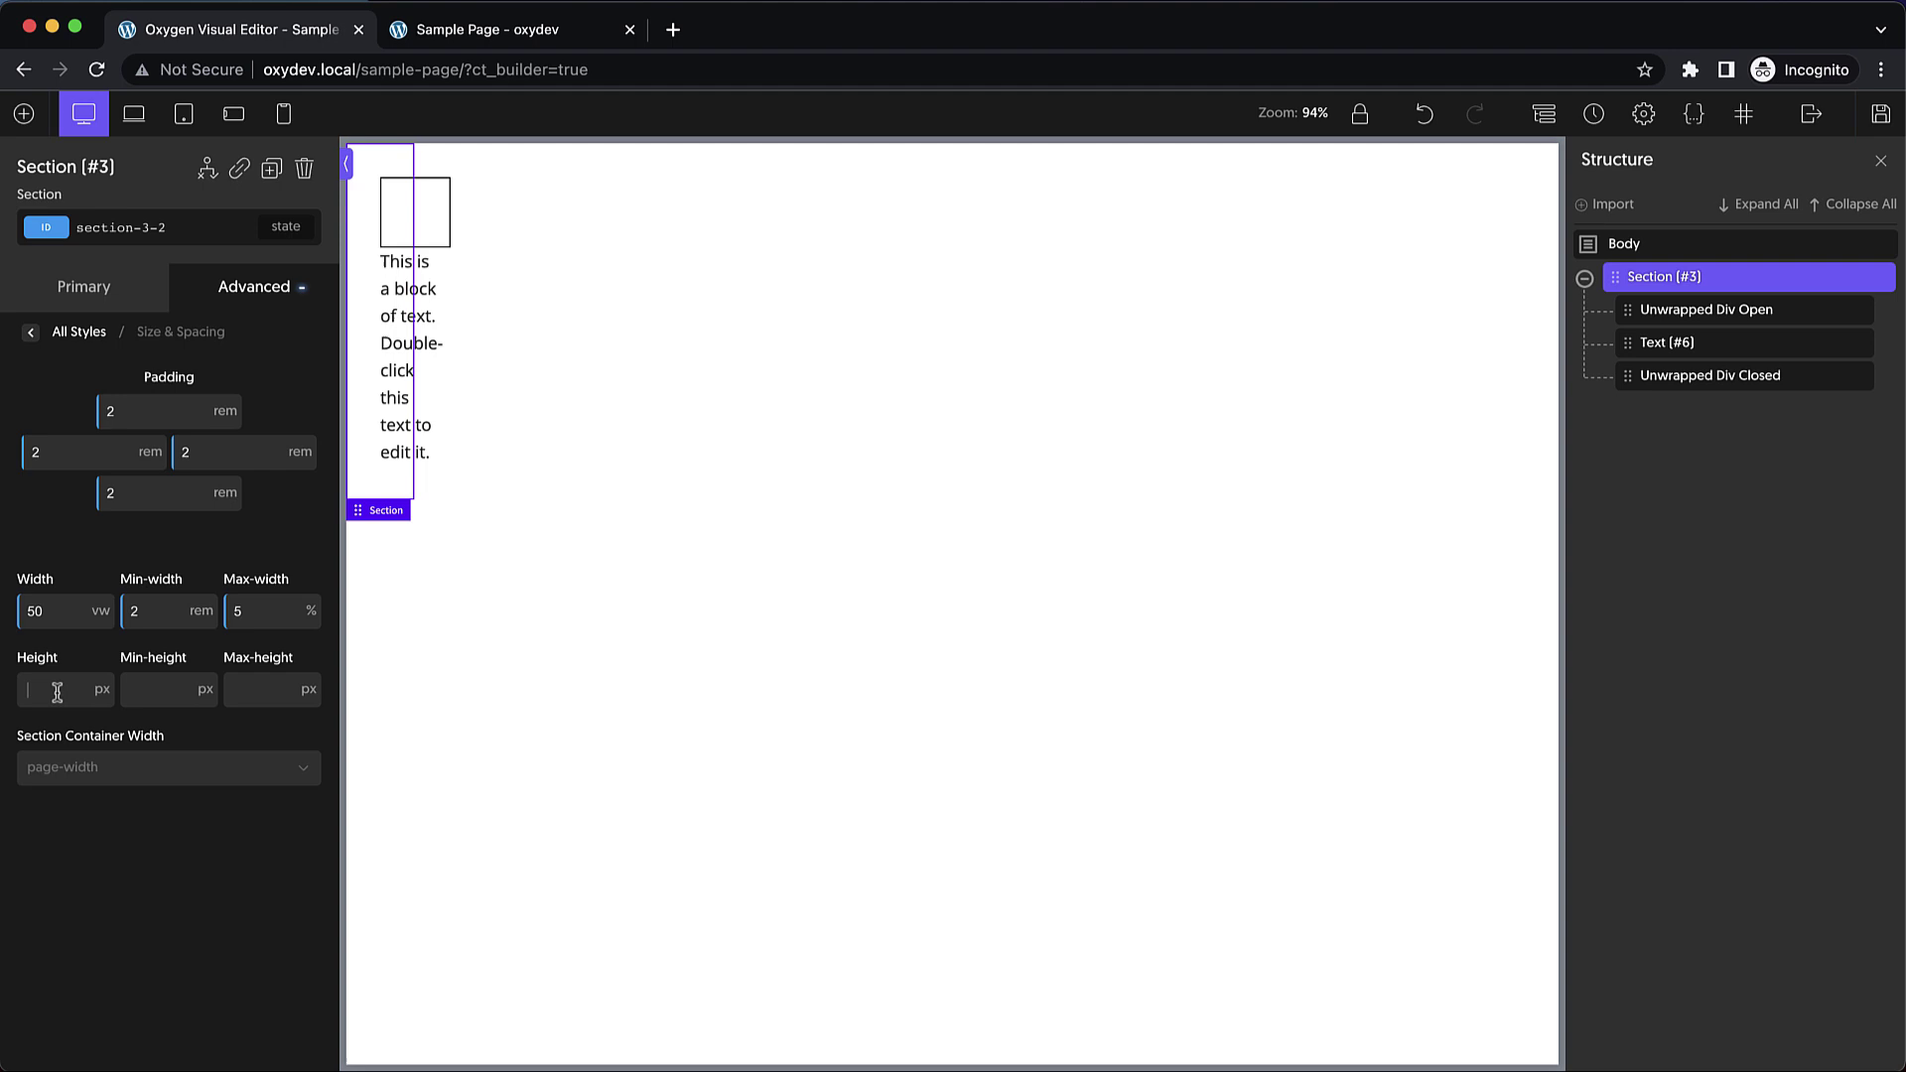
pyautogui.write('%auto')
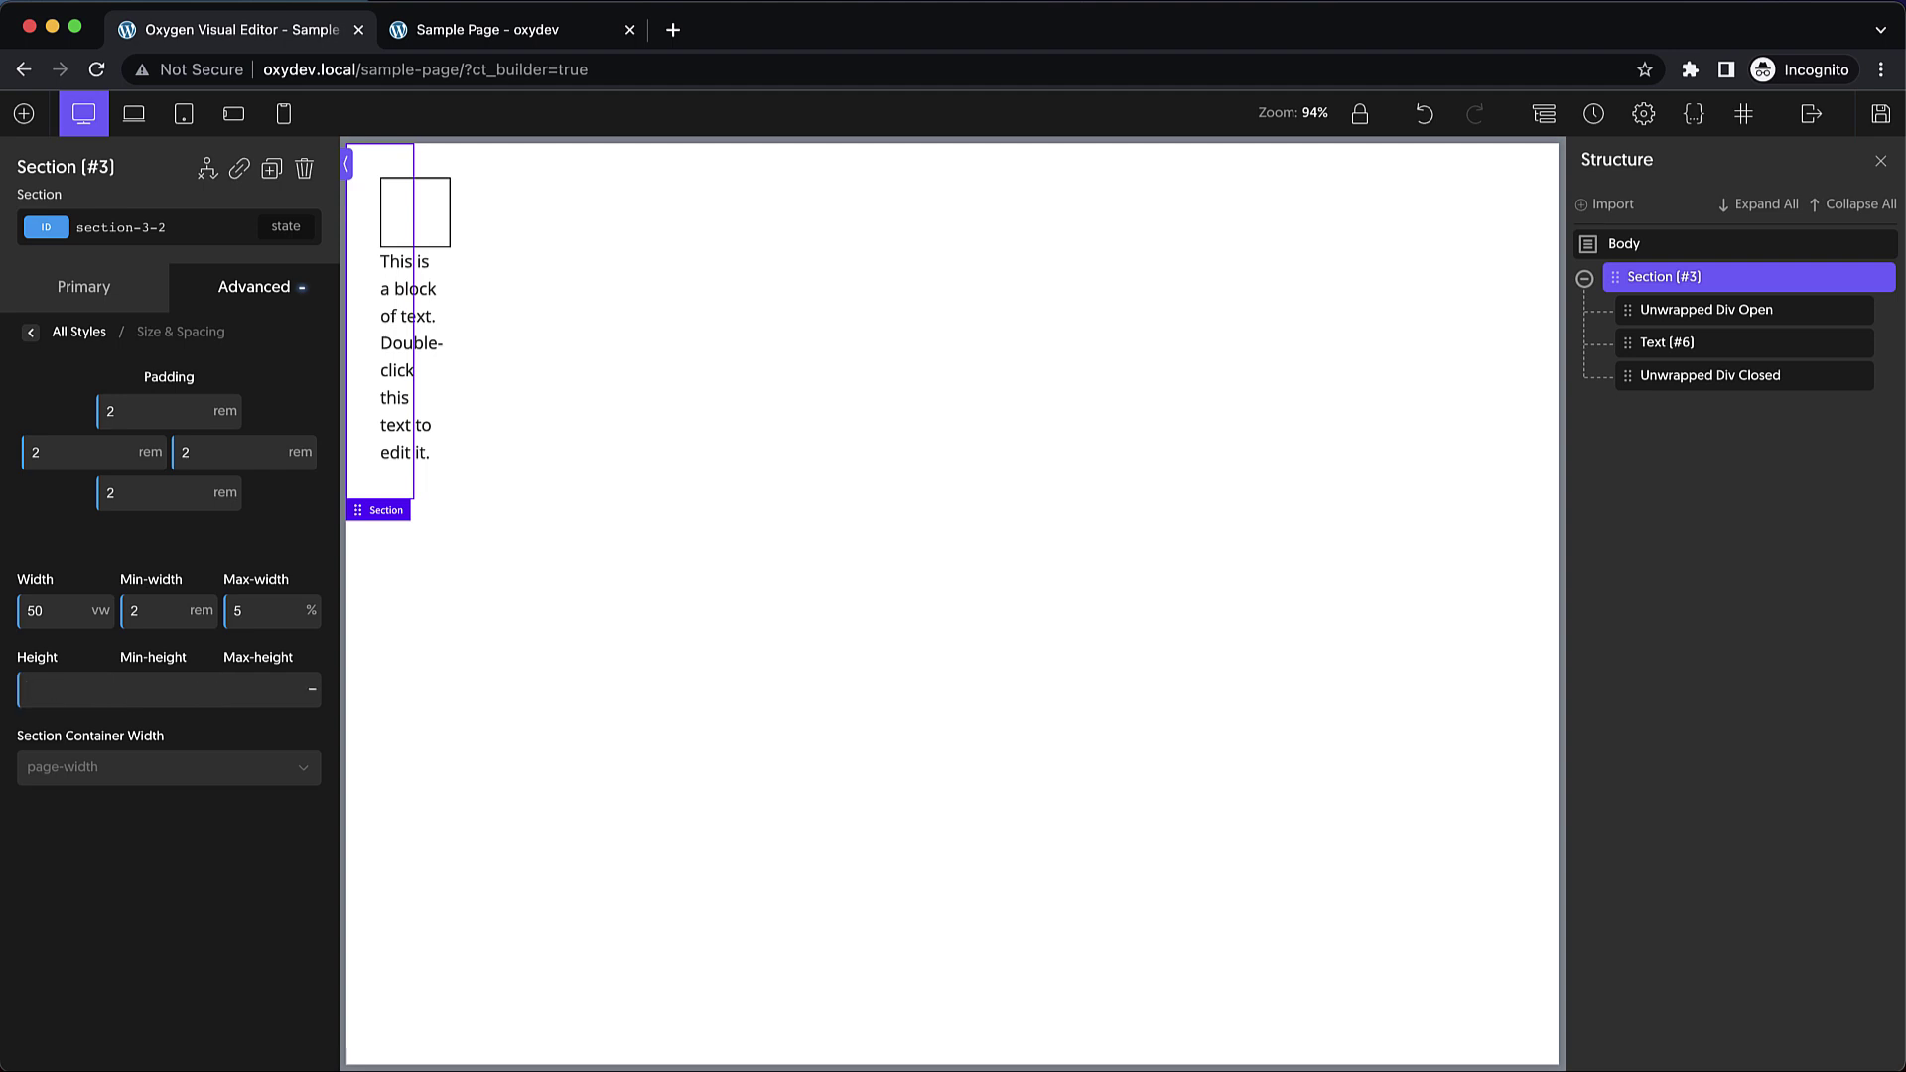